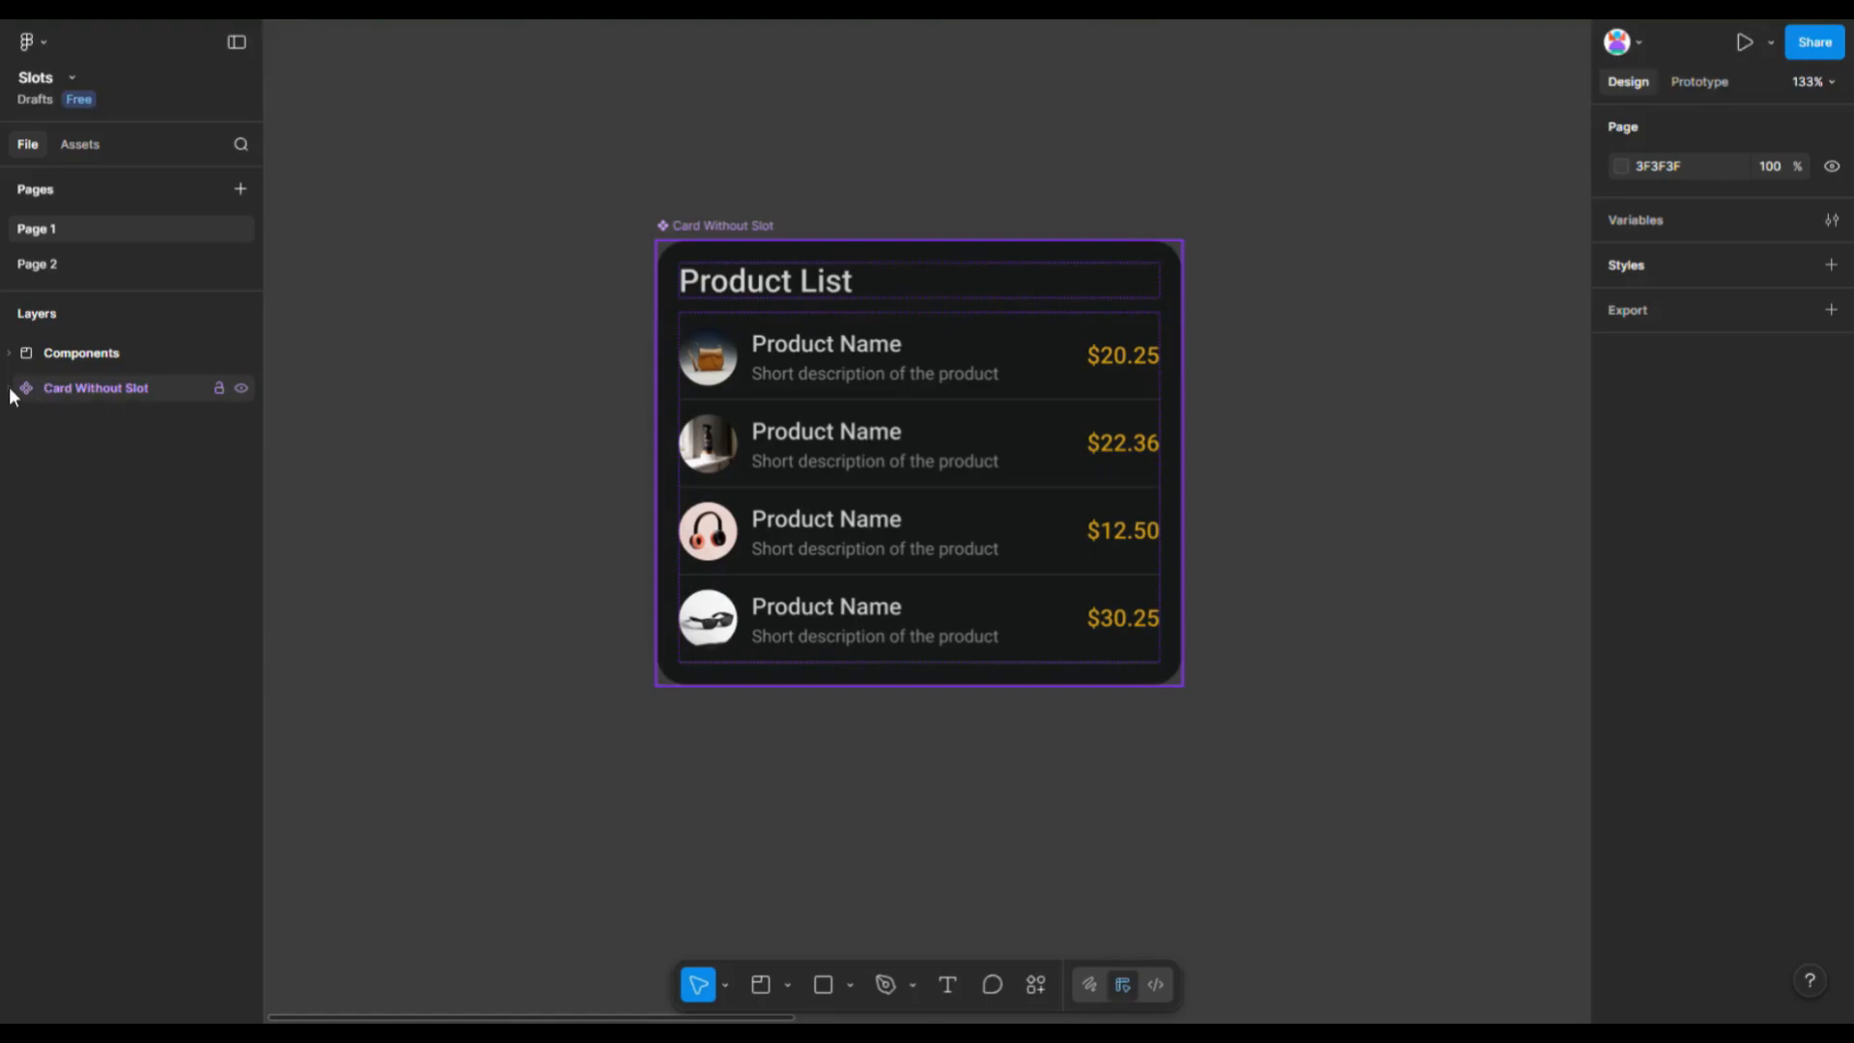
- Inspect the Card Without Slot component's layers by selecting its title, product rows and product name text
left_click(742, 309)
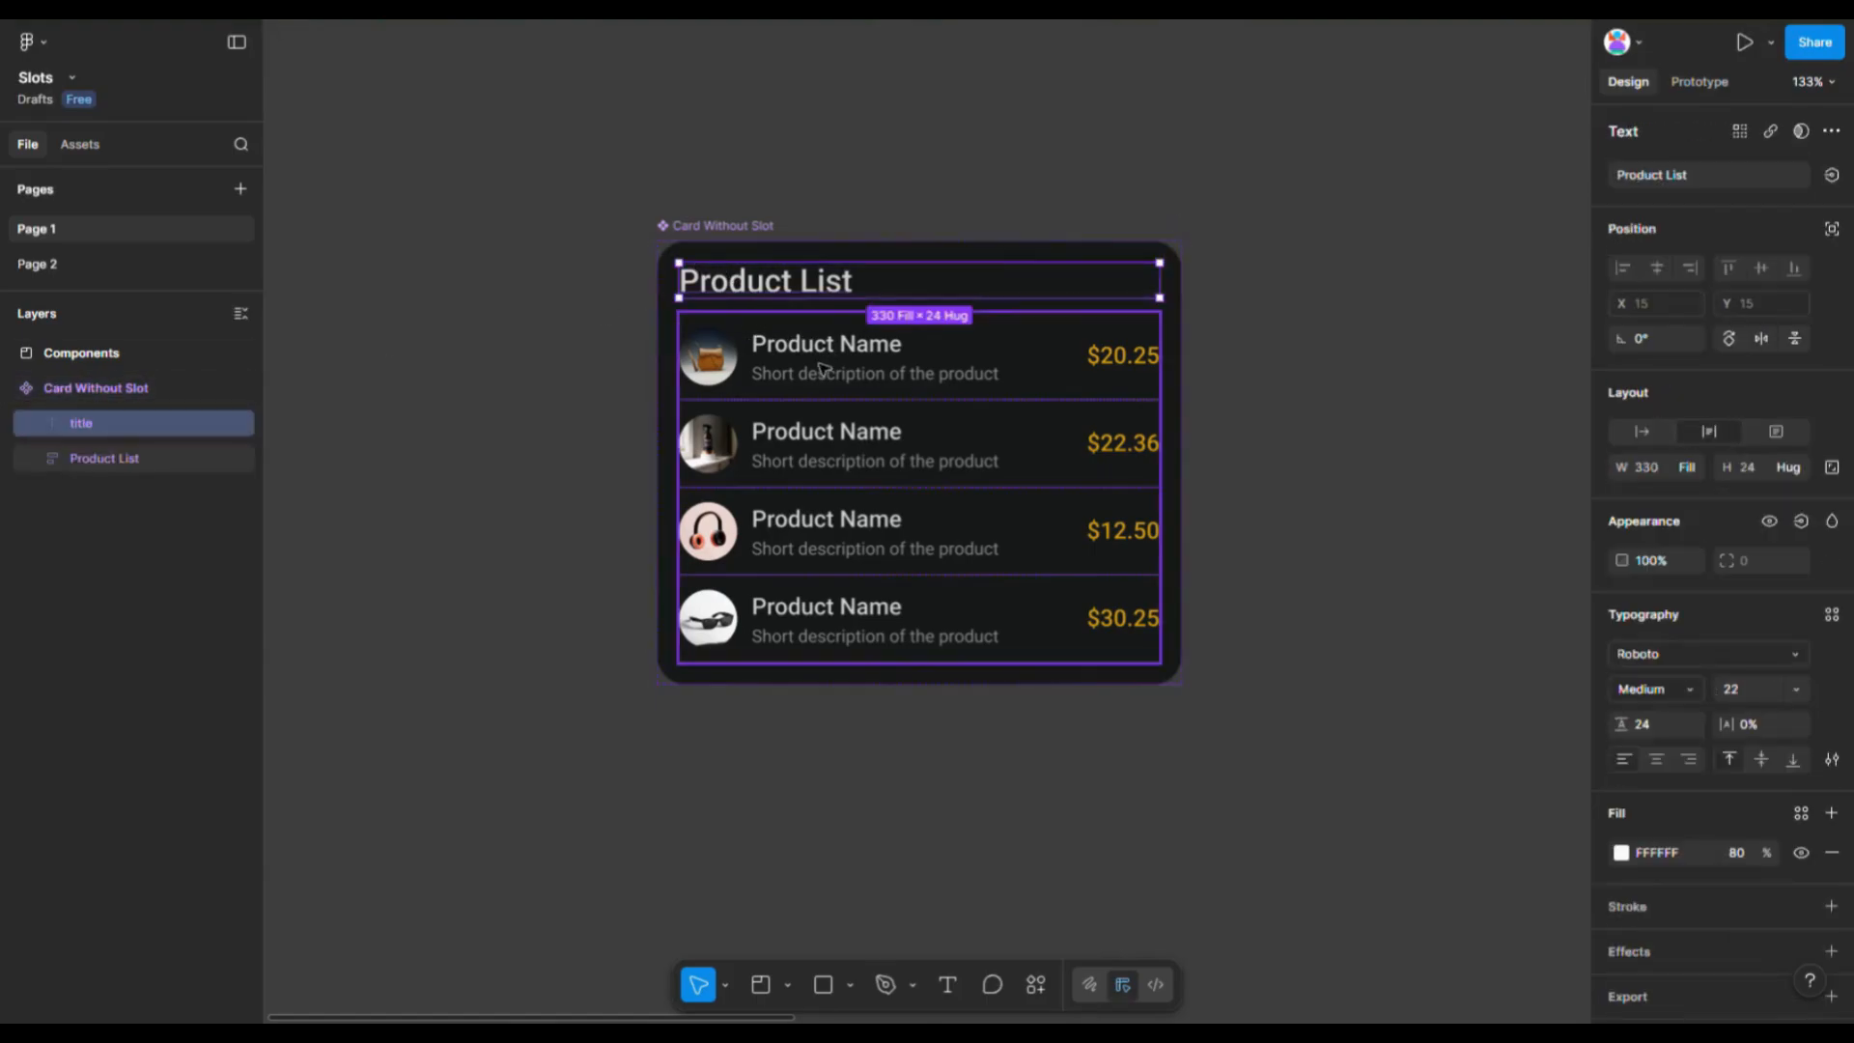
left_click(828, 400)
left_click(827, 396)
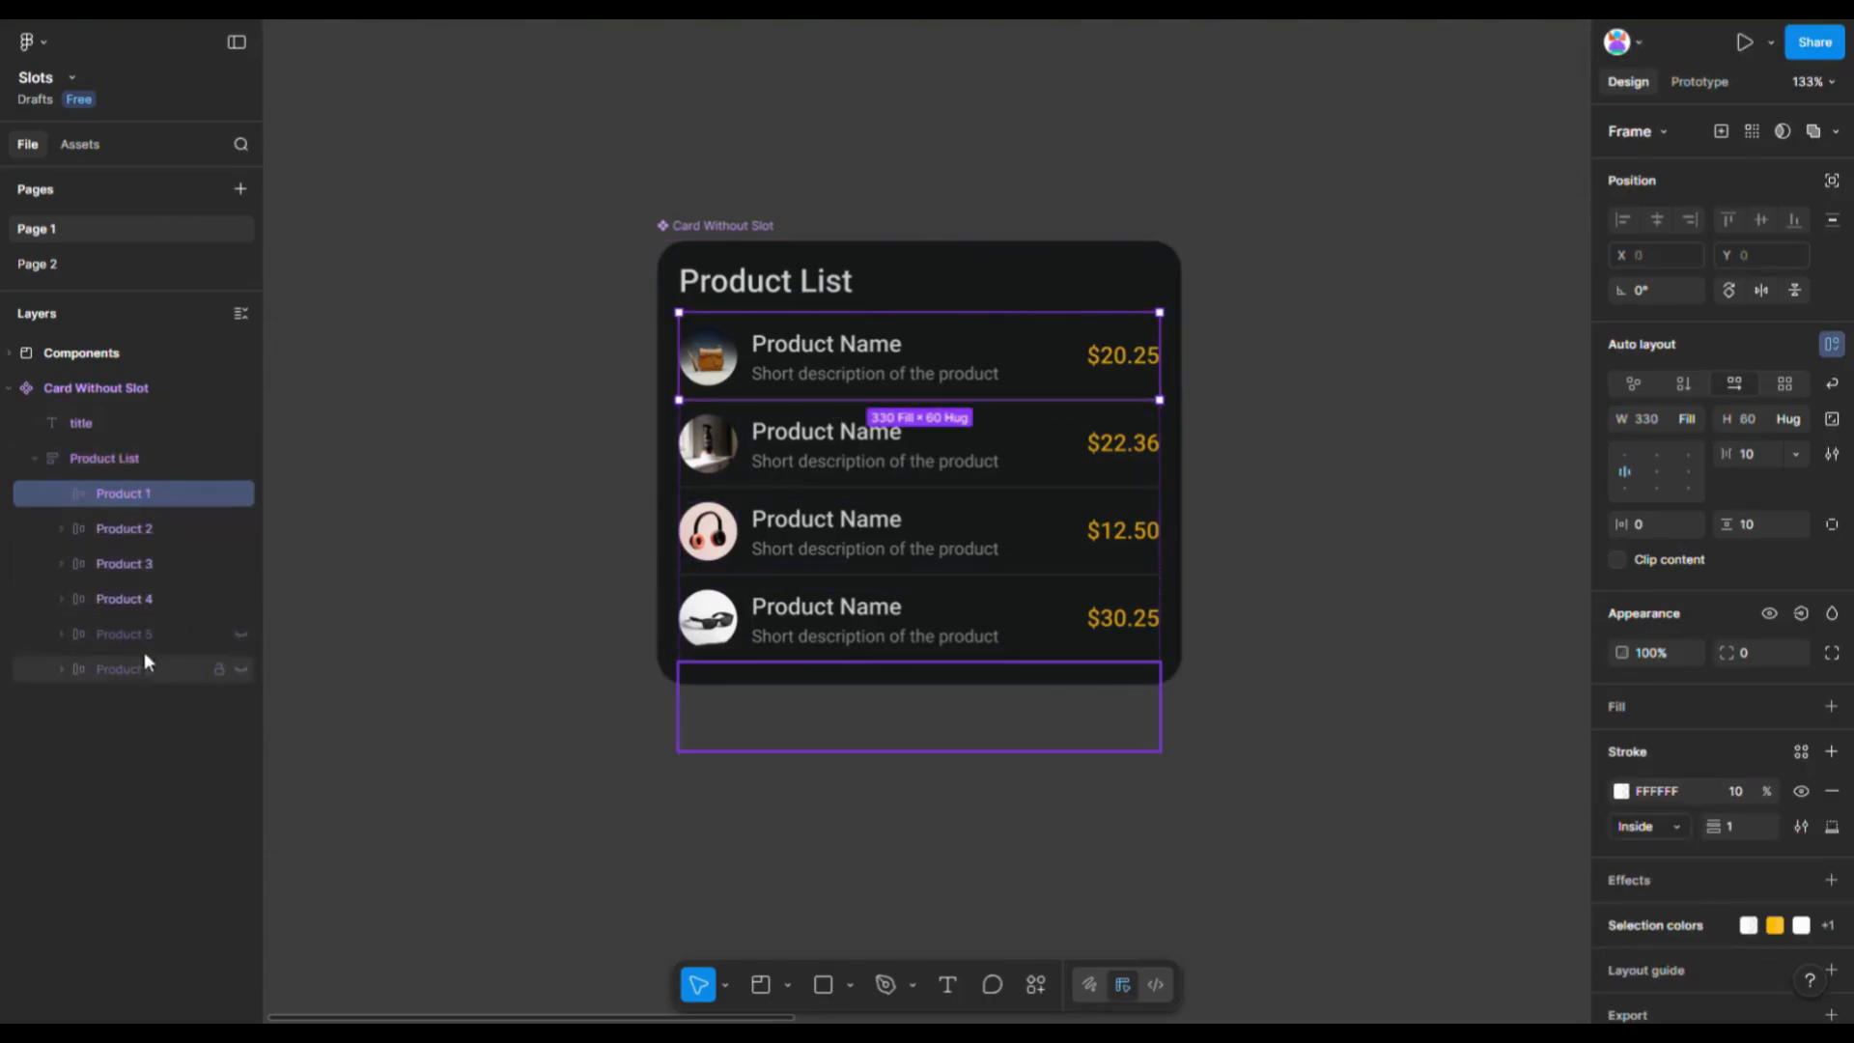
double_click(795, 293)
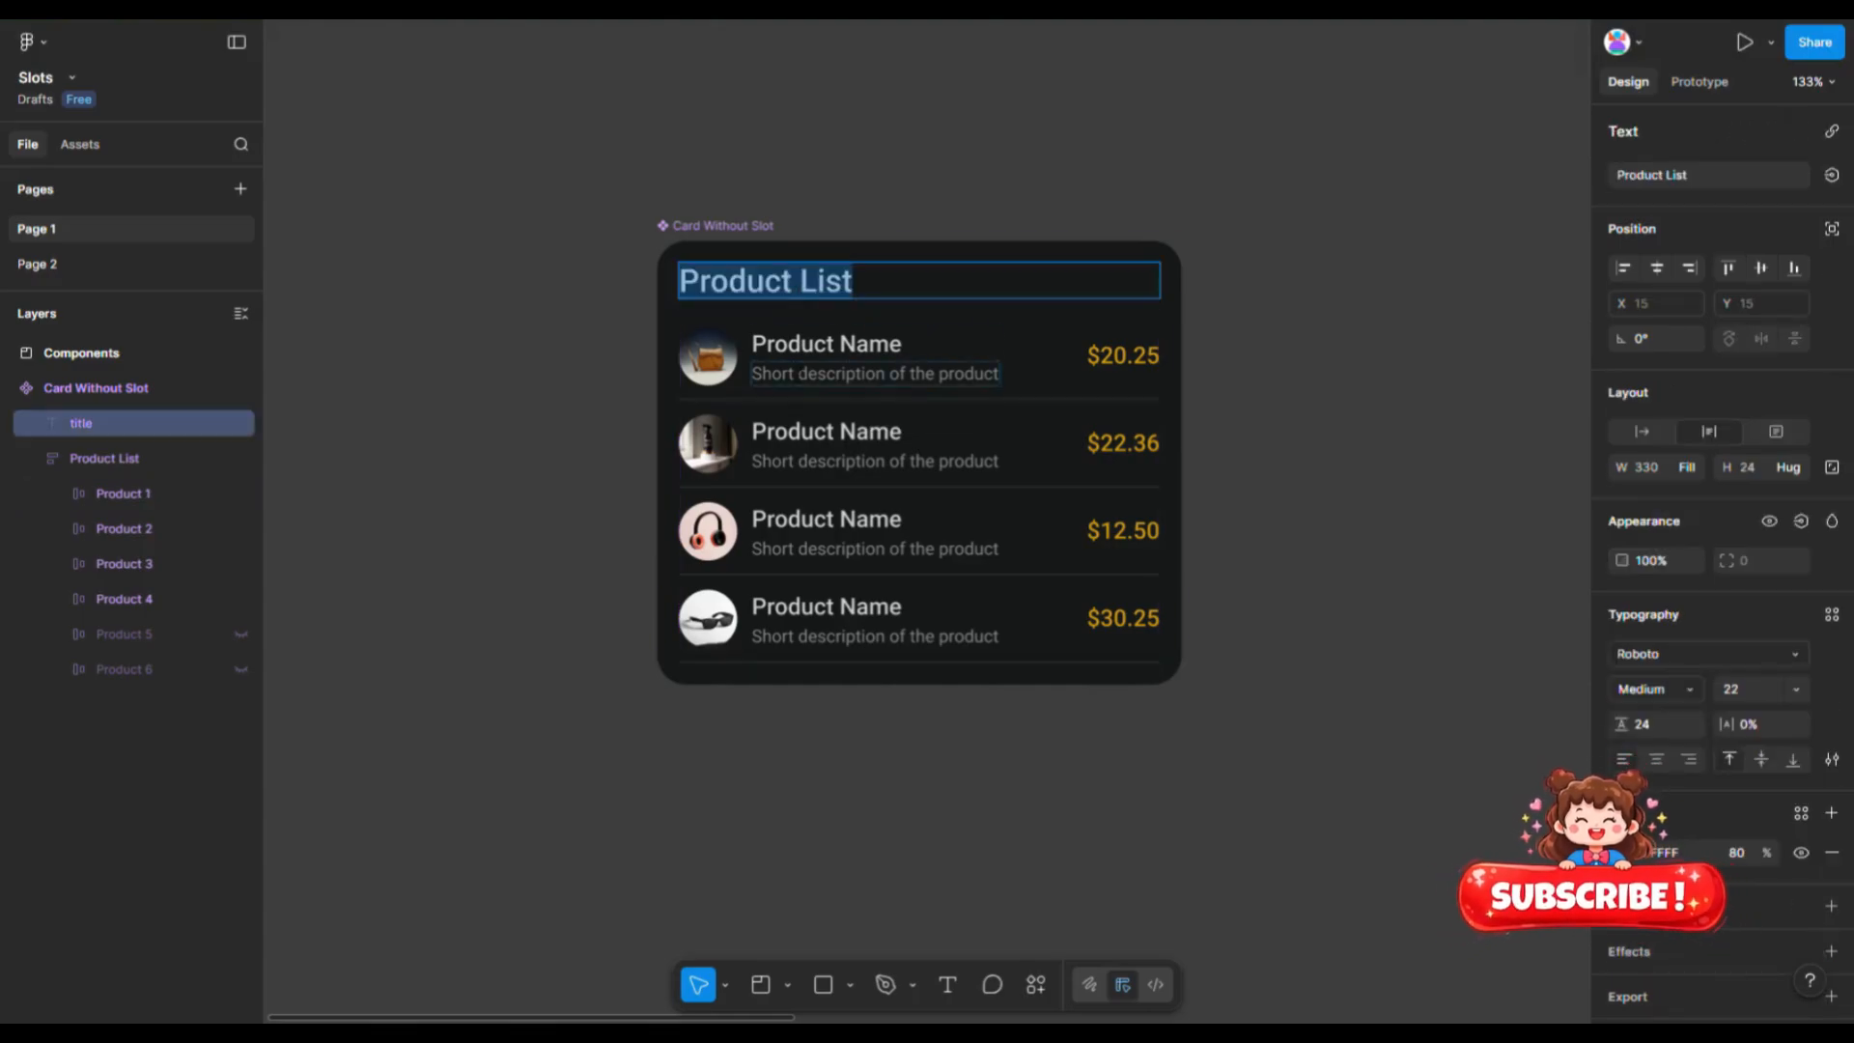
double_click(954, 343)
key("Escape")
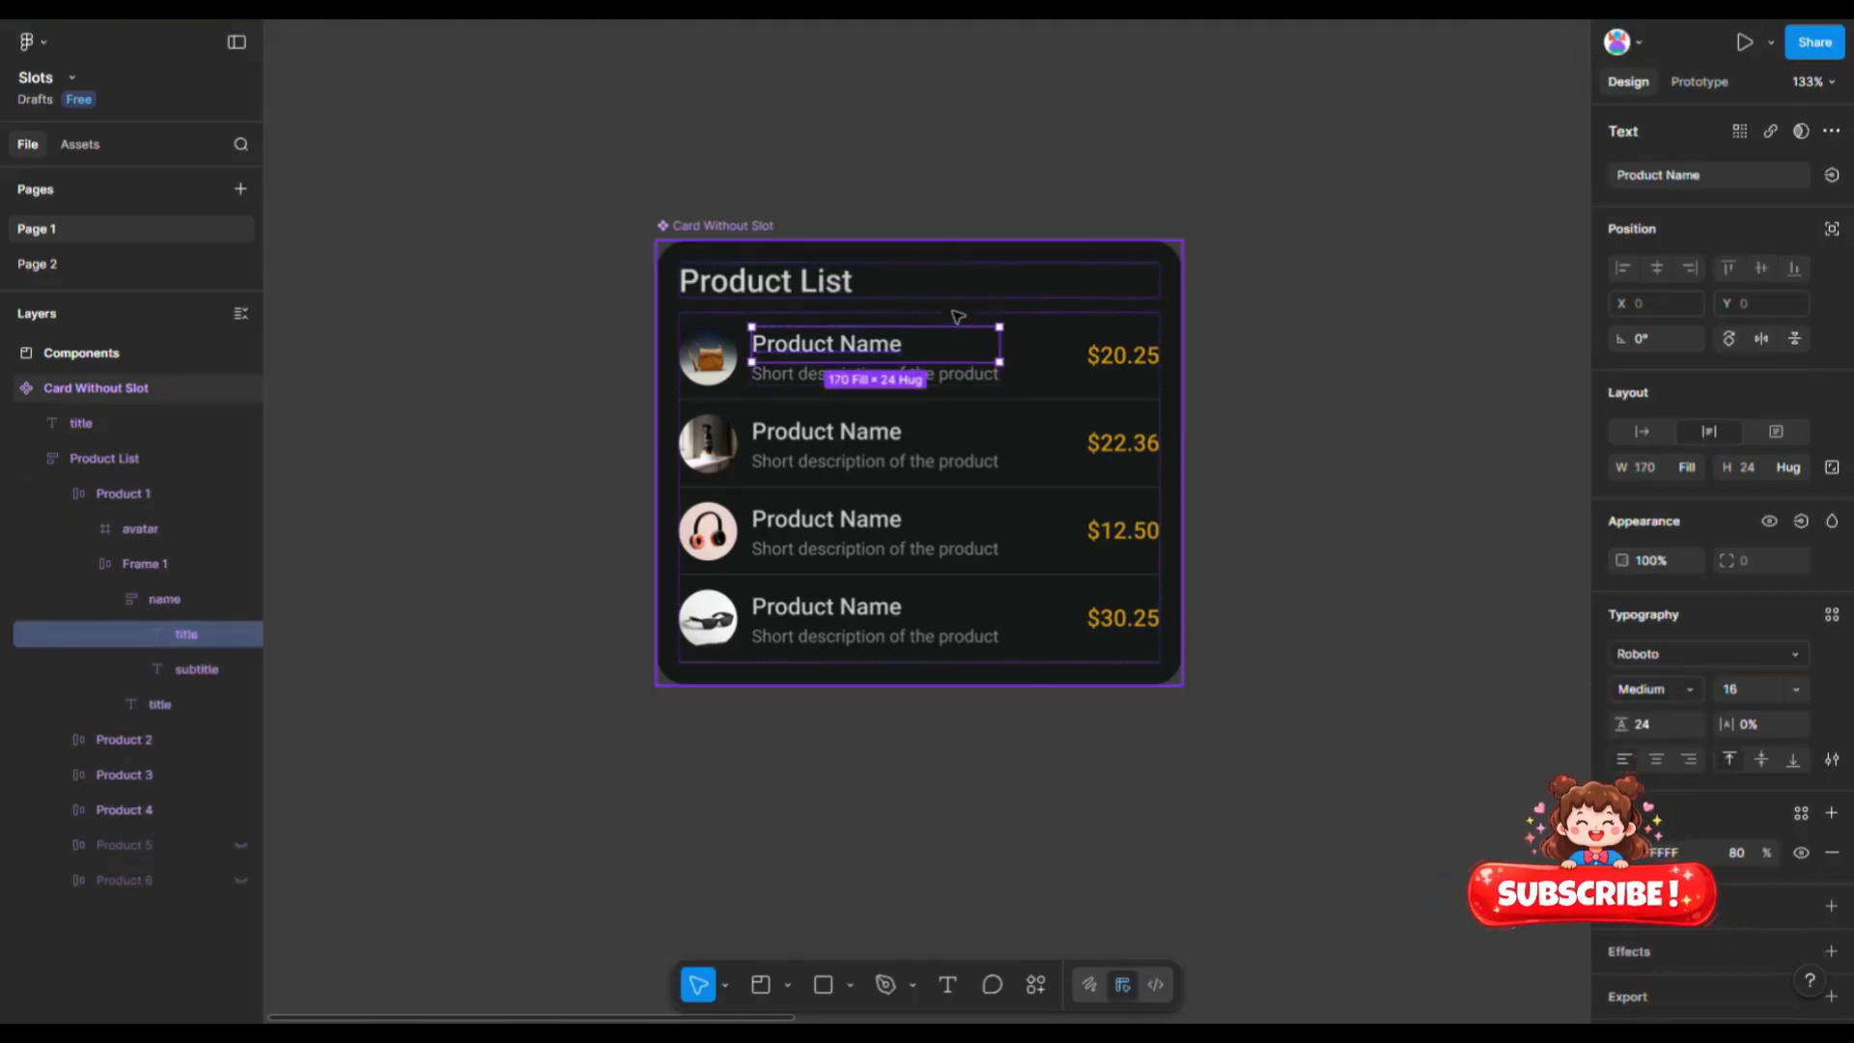
- Try changing the product name text's fill colour, then undo the change
left_click(1622, 854)
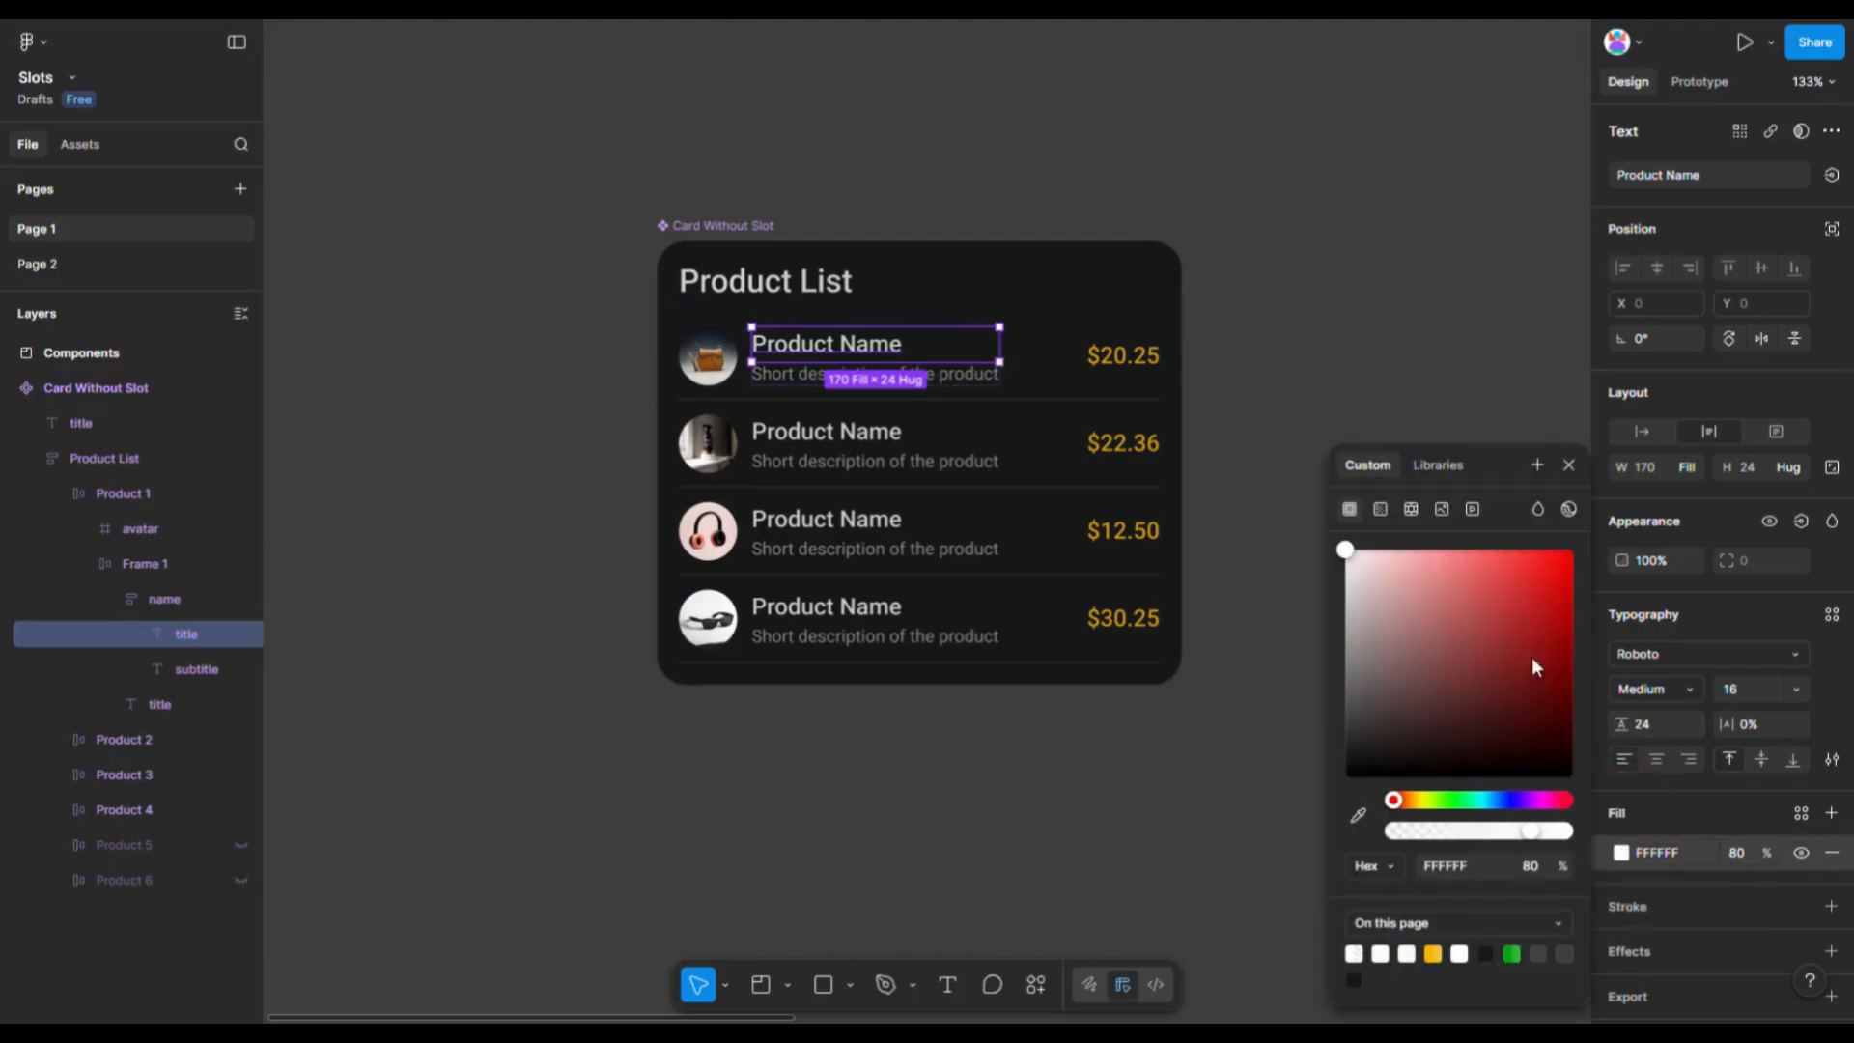
left_click(1531, 628)
key("ctrl+z")
left_click(1358, 339)
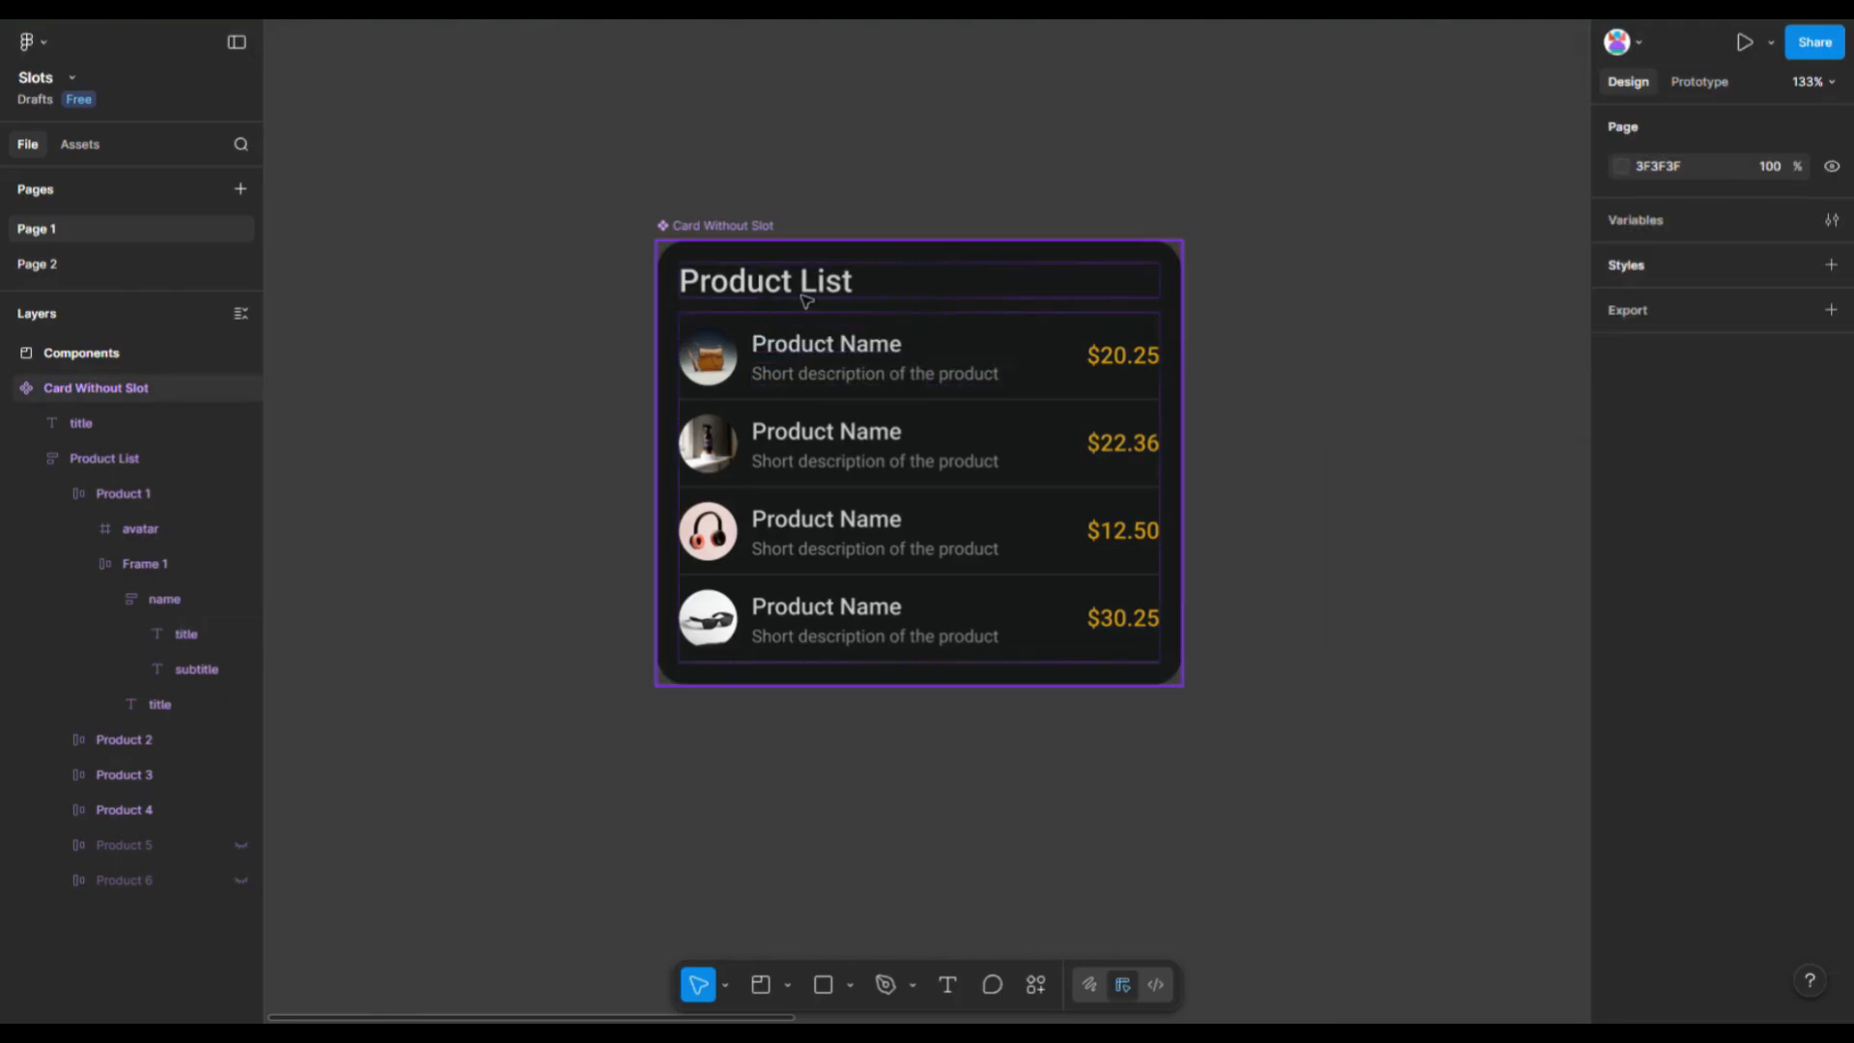
- Create an instance of the Card Without Slot component to its right and explore selecting its title and product rows
left_click(711, 235)
left_click_drag(711, 234, 1278, 236)
double_click(1372, 291)
double_click(1372, 292)
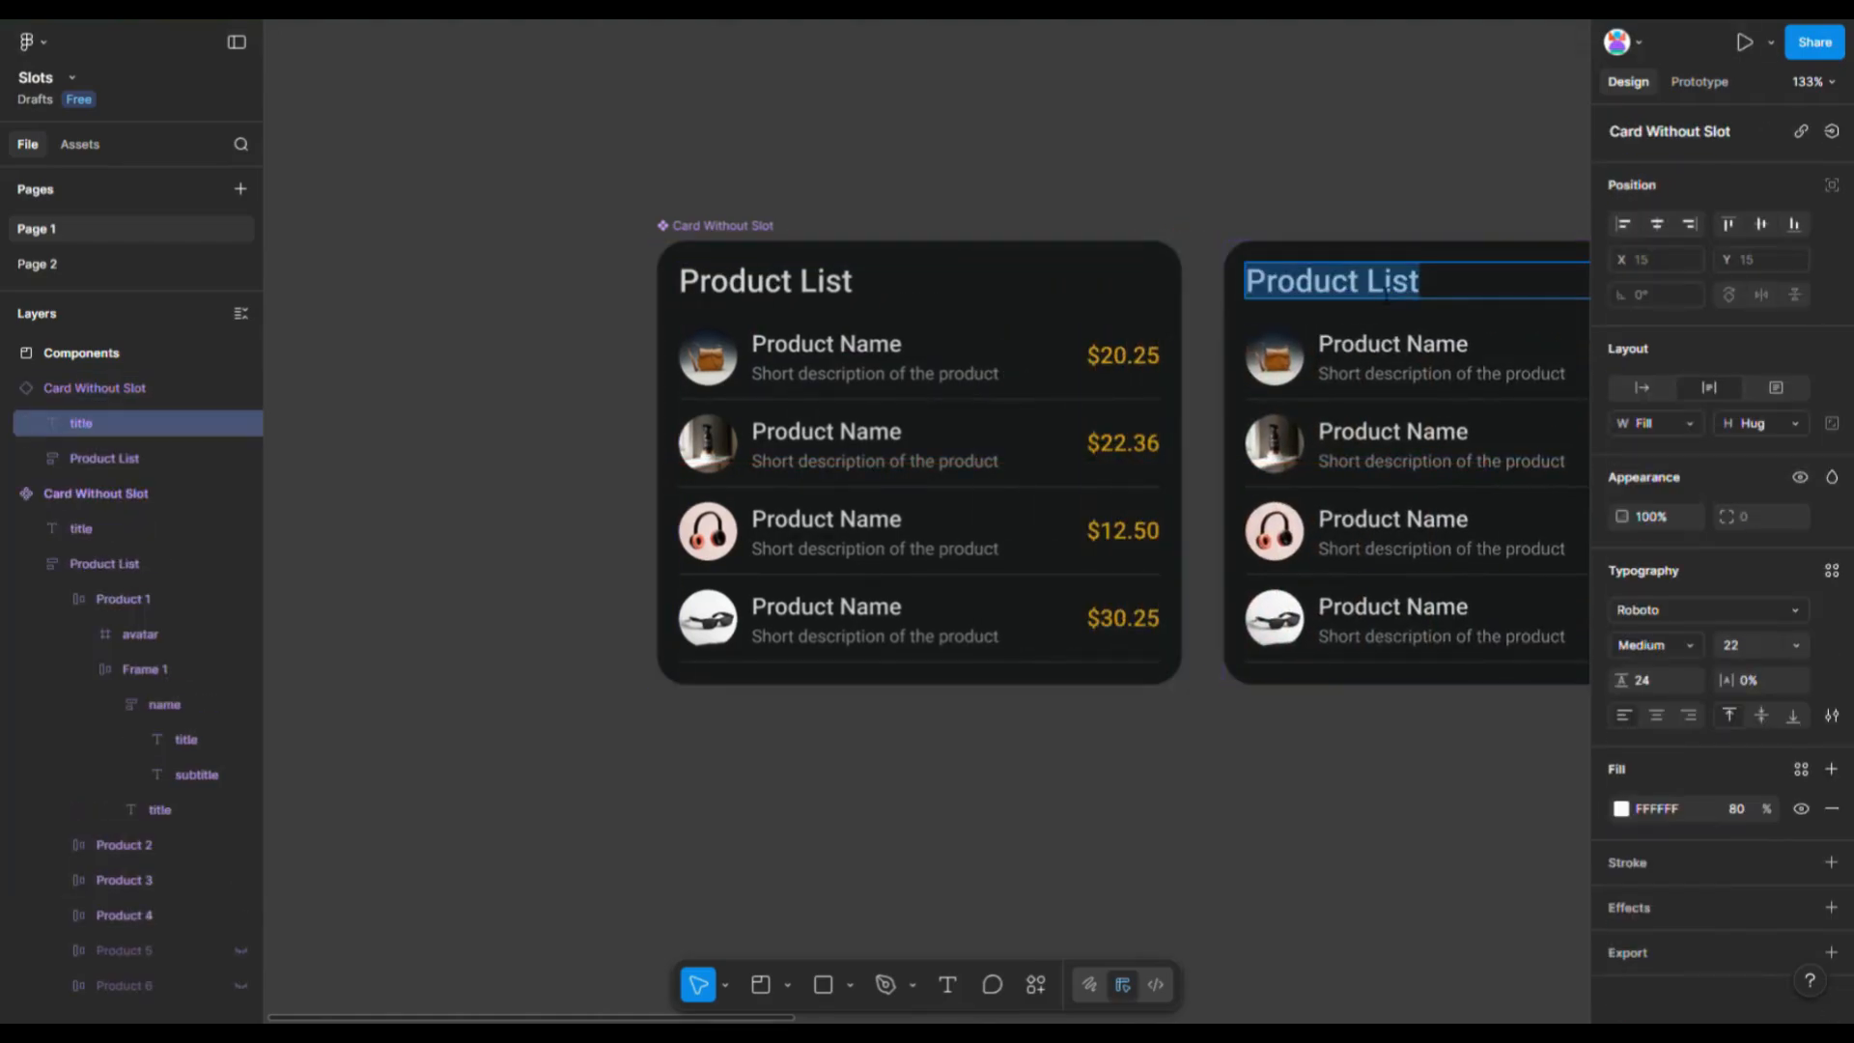
left_click_drag(1367, 287, 1461, 292)
scroll(1429, 251, "down", 5)
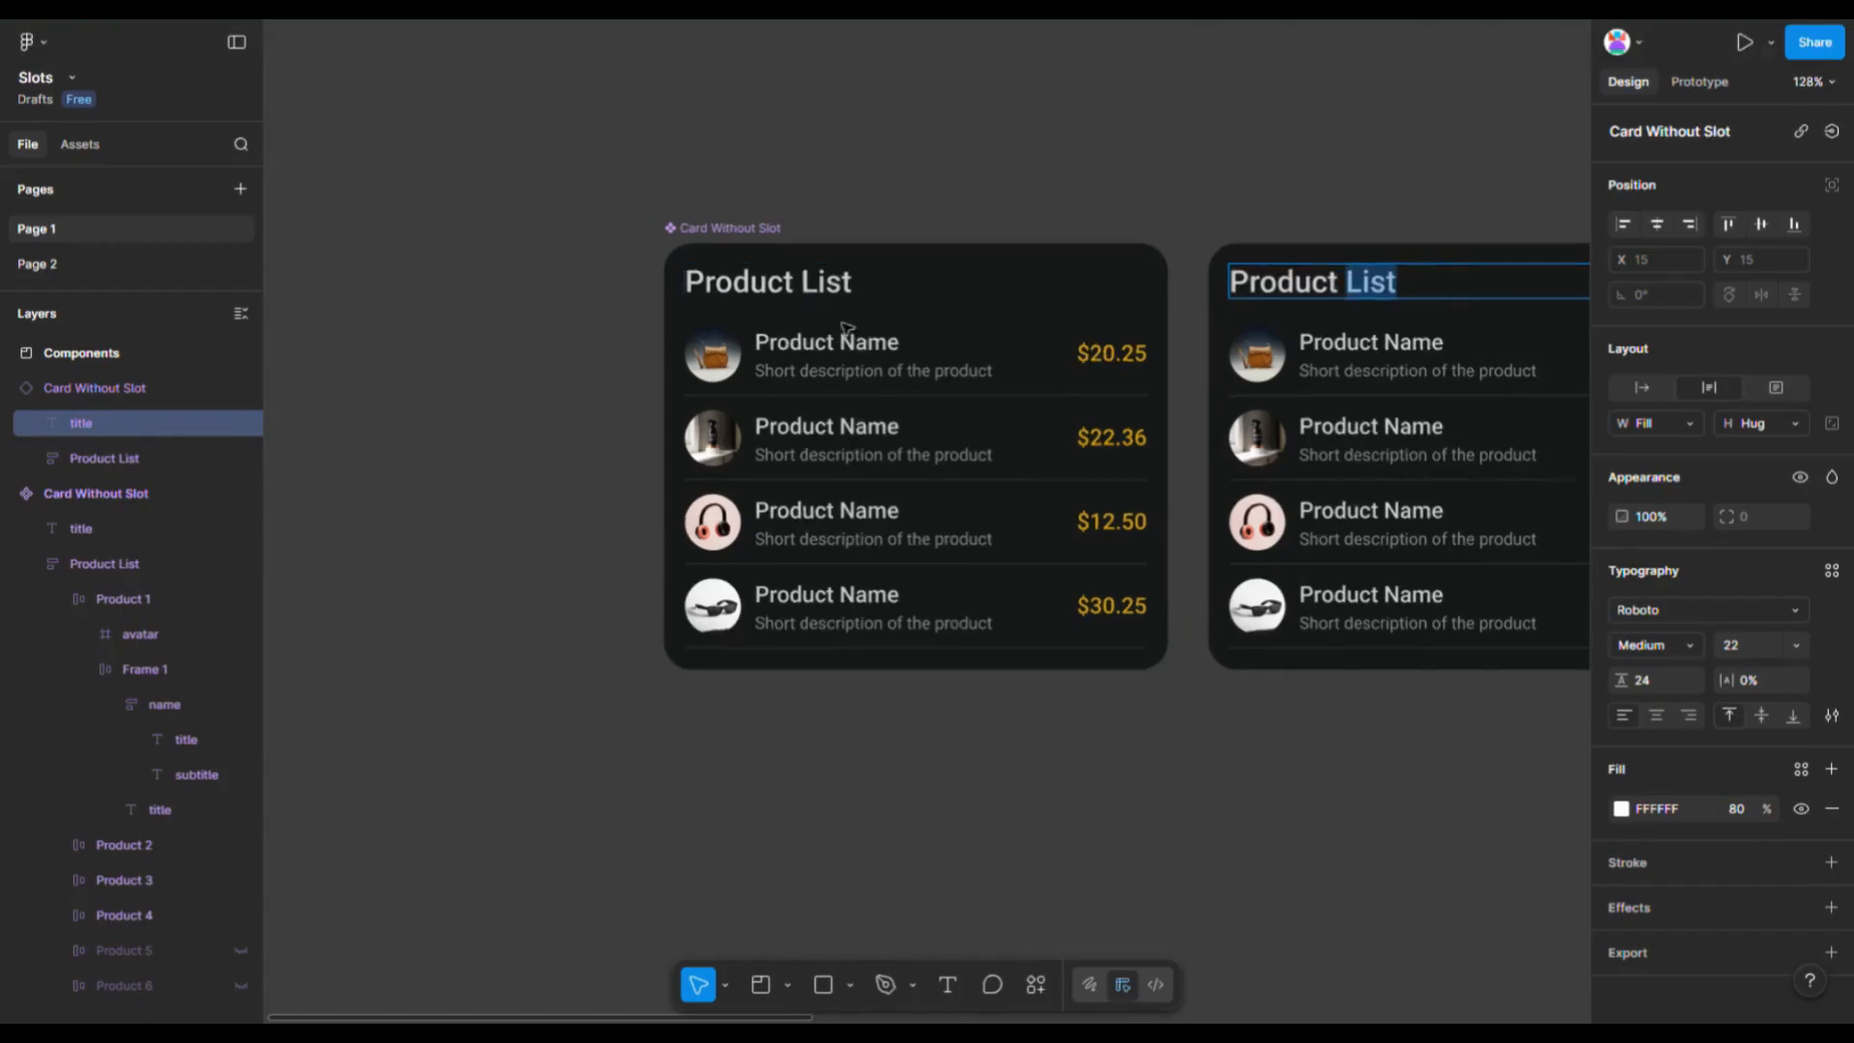
left_click(1425, 333)
scroll(1380, 357, "up", 5)
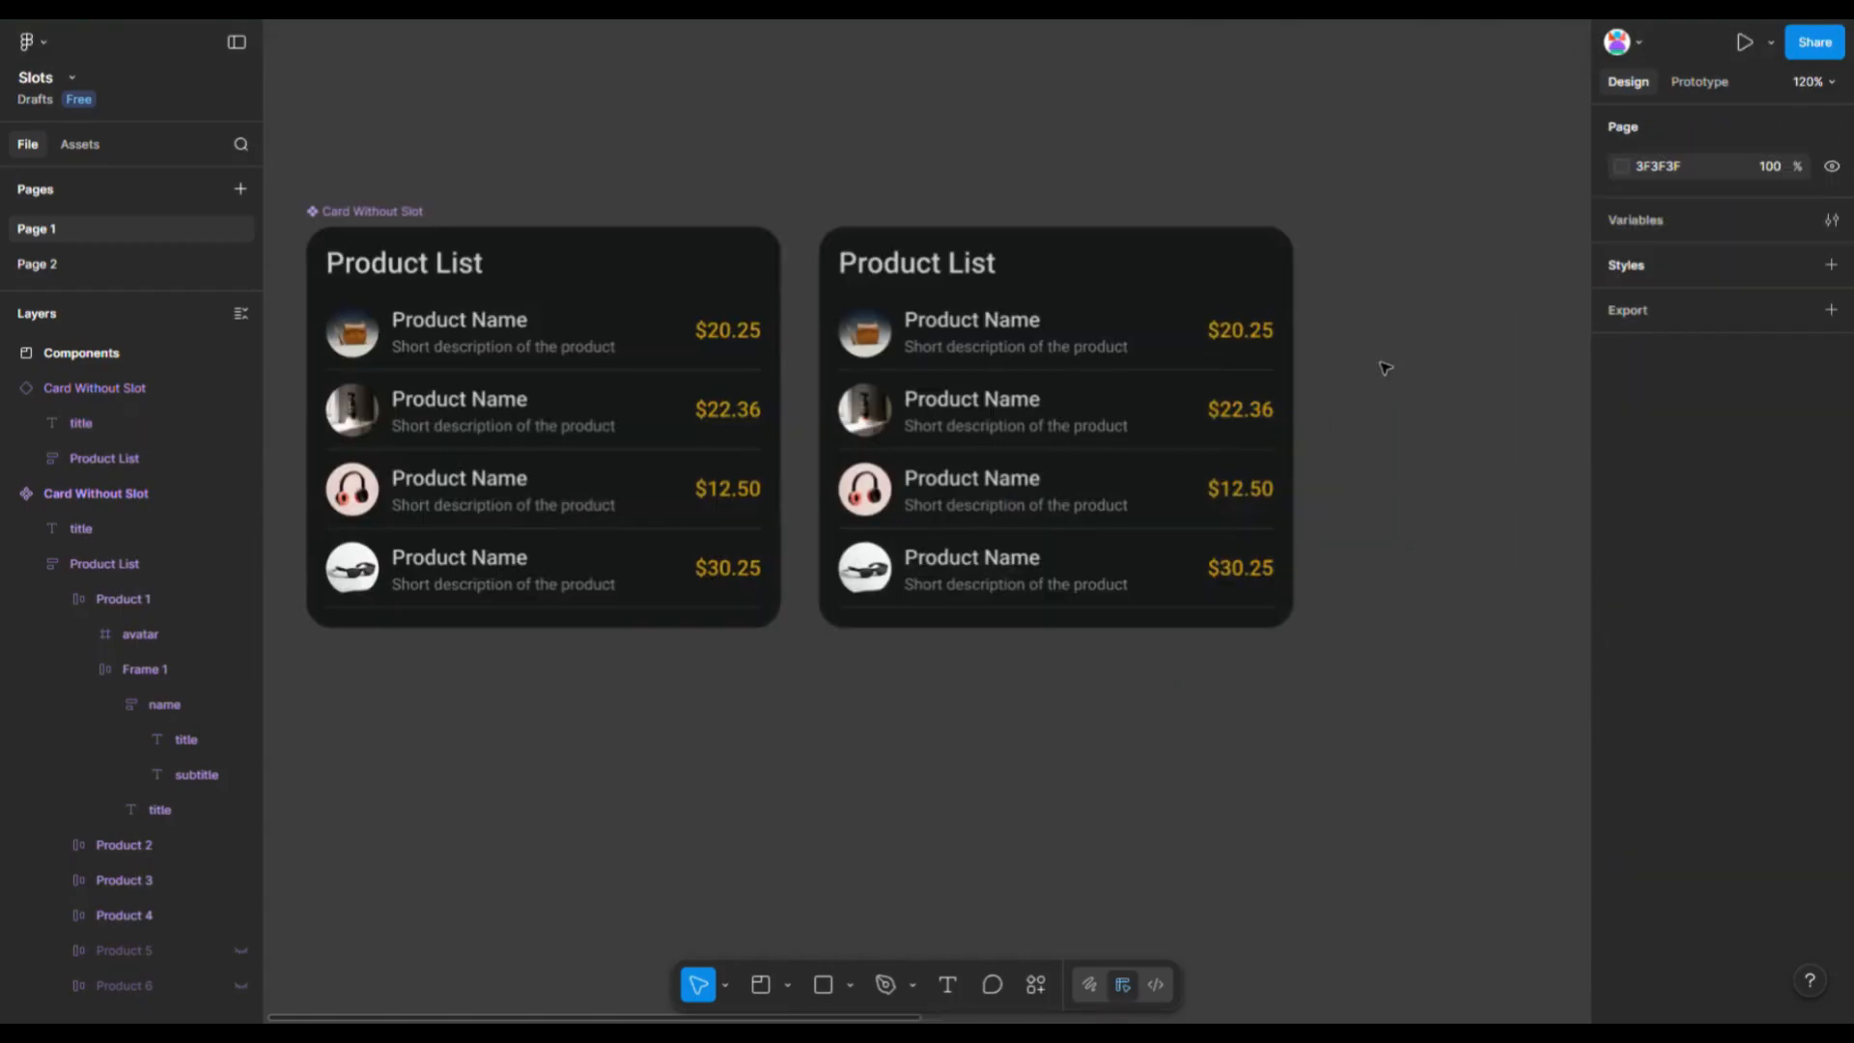
double_click(1172, 362)
left_click(1394, 664)
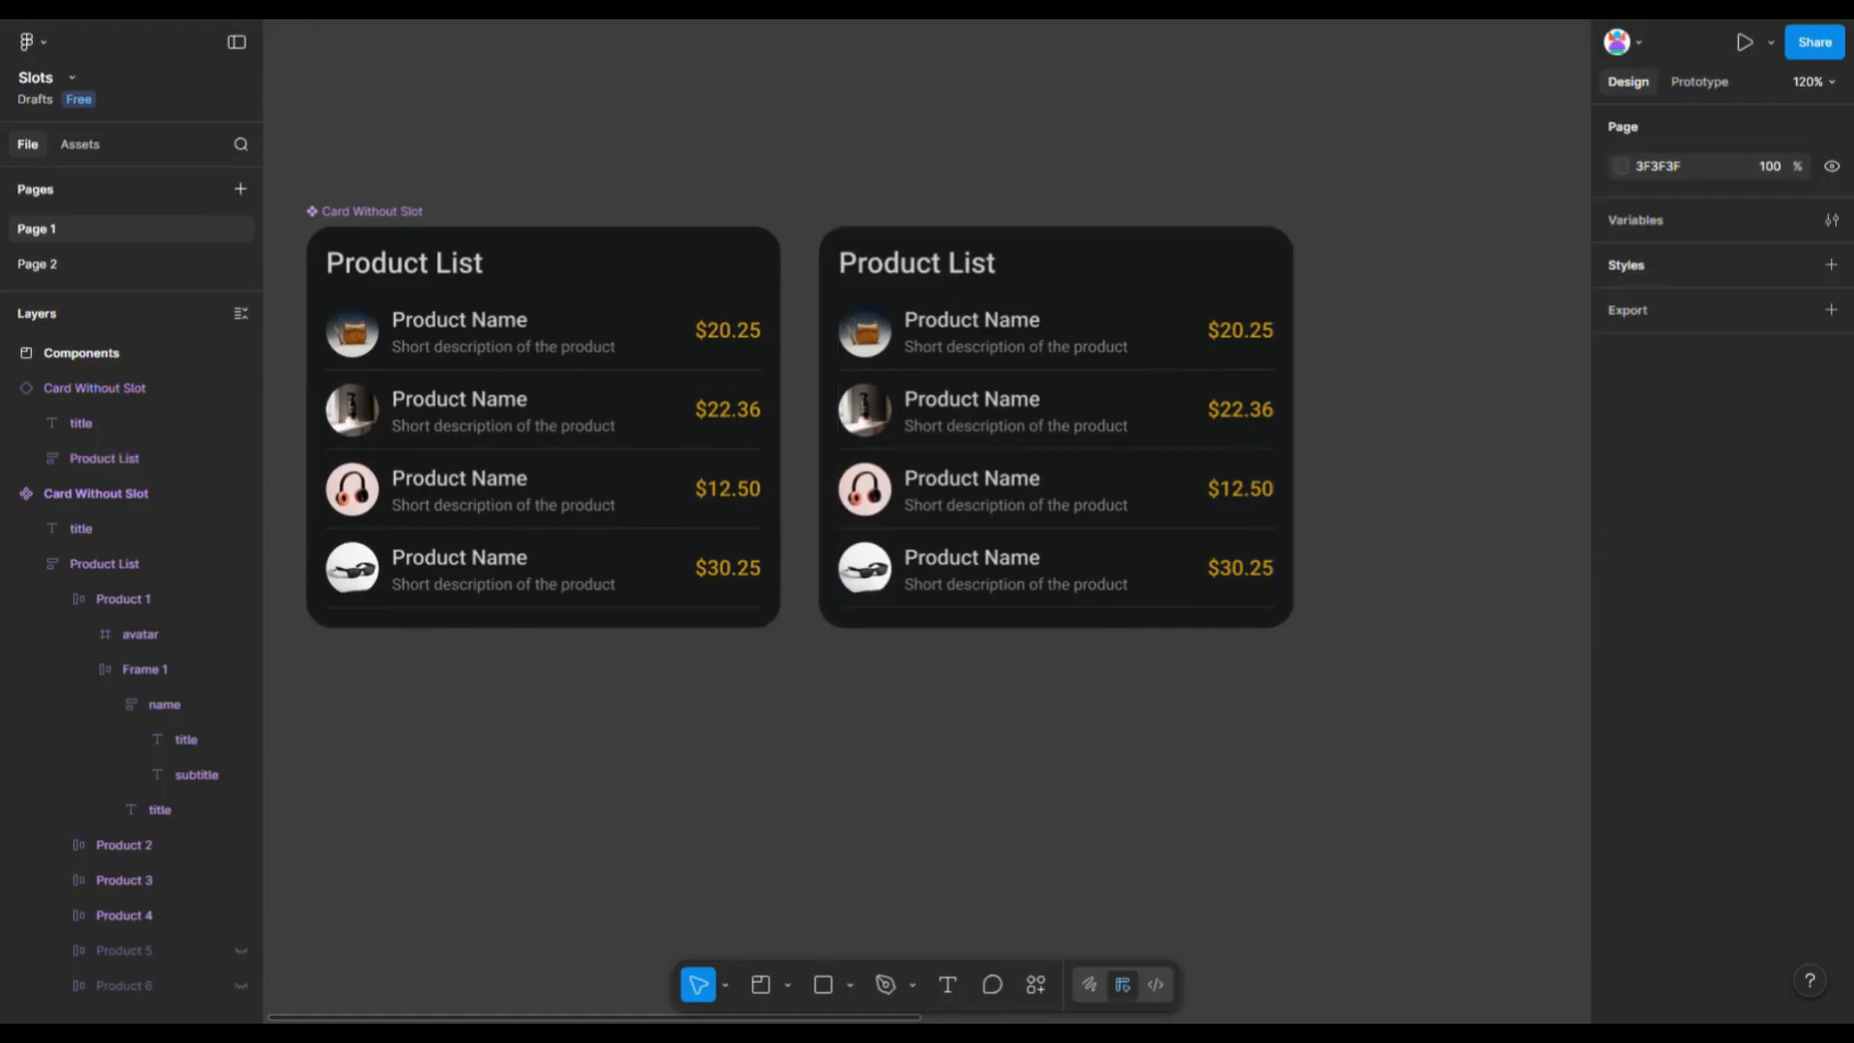
- Draw a 95 × 95 rectangle and try to drag it into the instance card
left_click(824, 984)
left_click_drag(881, 741, 1017, 878)
mouse_move(970, 819)
left_mouse_down()
mouse_move(1004, 473)
mouse_move(1101, 455)
mouse_move(1018, 422)
mouse_move(1043, 497)
mouse_move(1041, 440)
left_mouse_up()
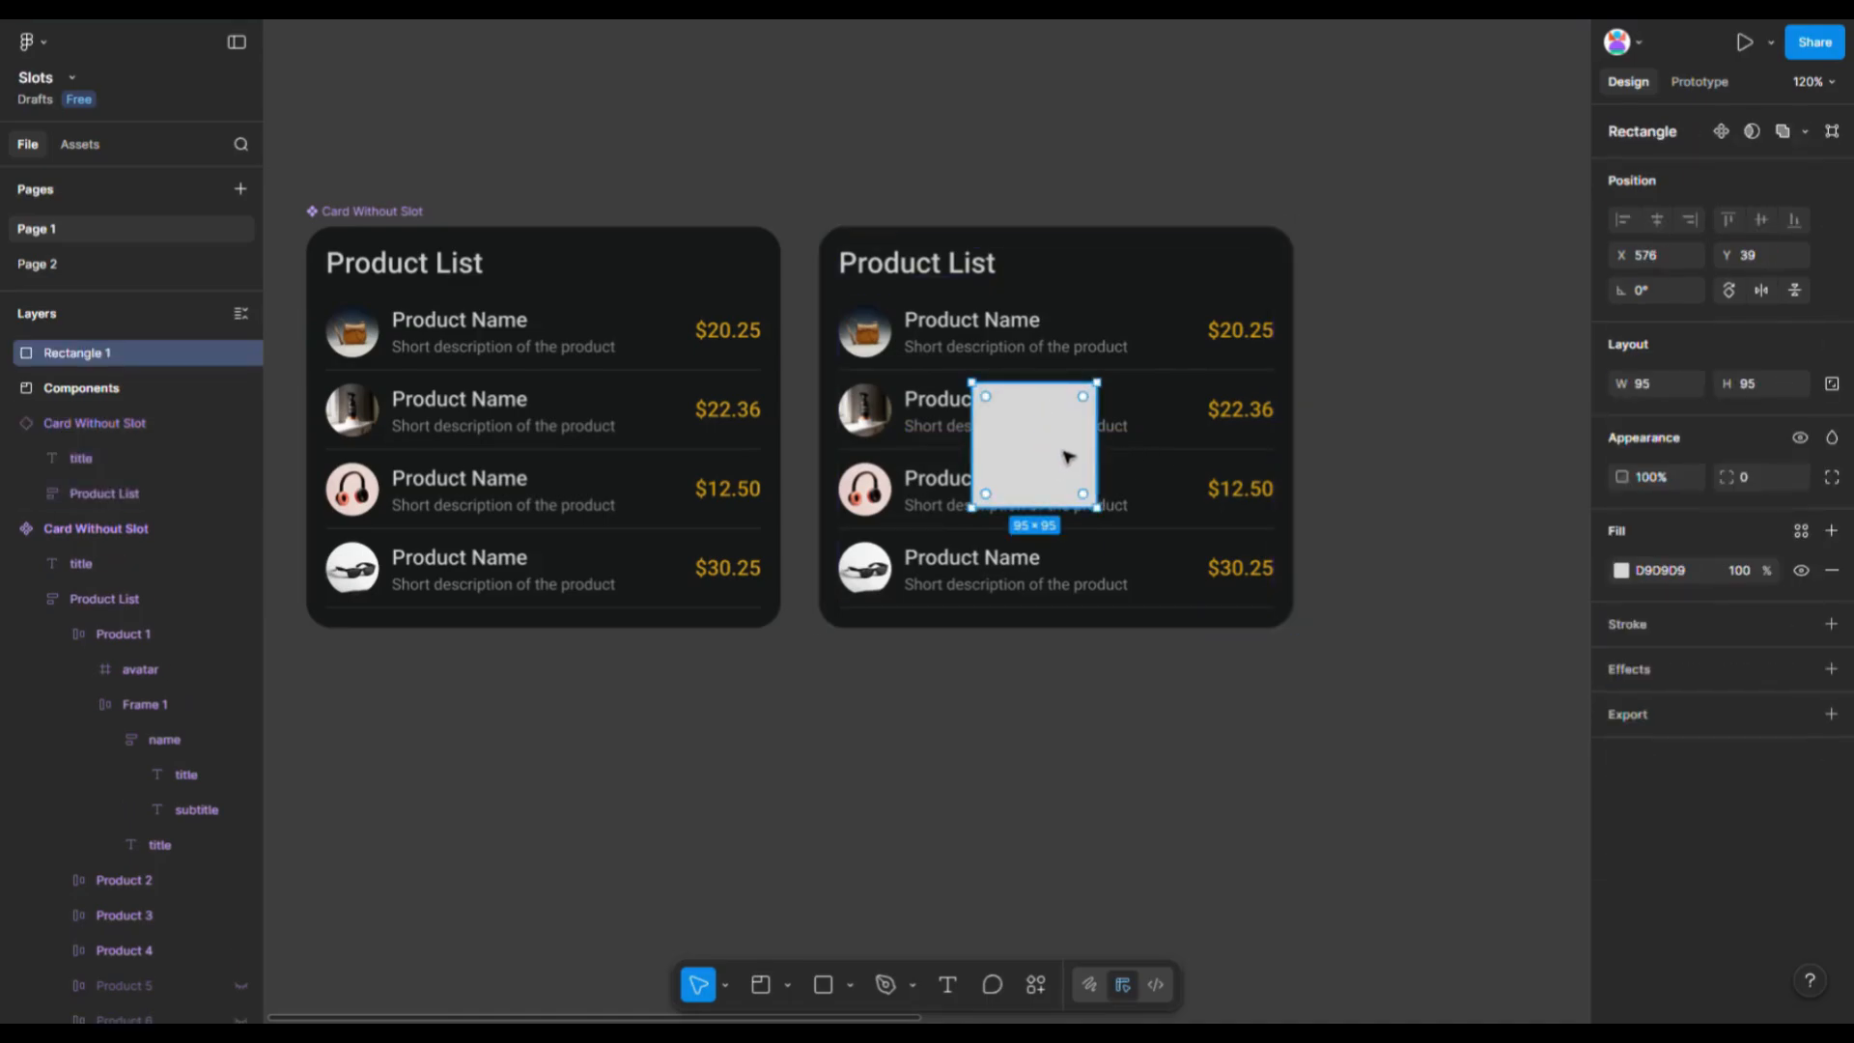
left_click_drag(1057, 439, 1054, 491)
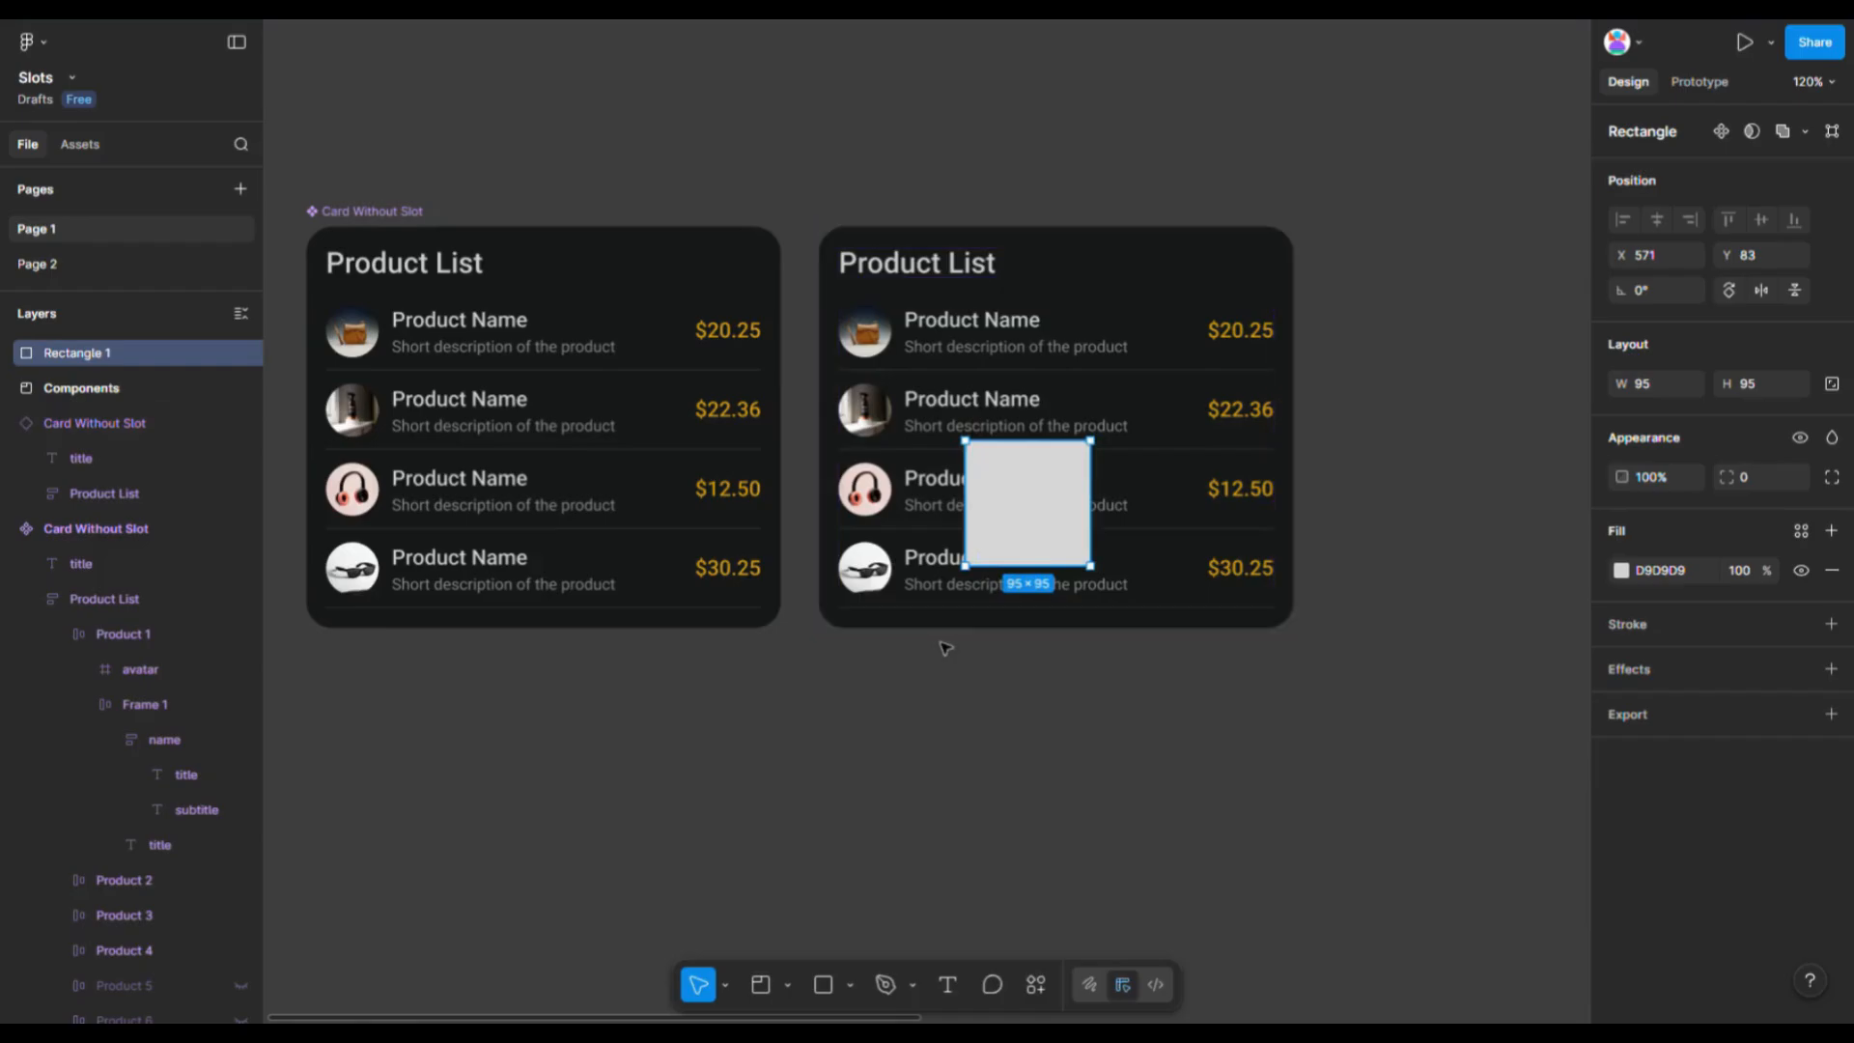
- Try dragging a Button component into the instance card, then delete both the rectangle and the button
scroll(942, 637, "down", 5)
left_click_drag(1467, 642, 1039, 532)
scroll(1002, 574, "up", 5)
left_click(963, 610)
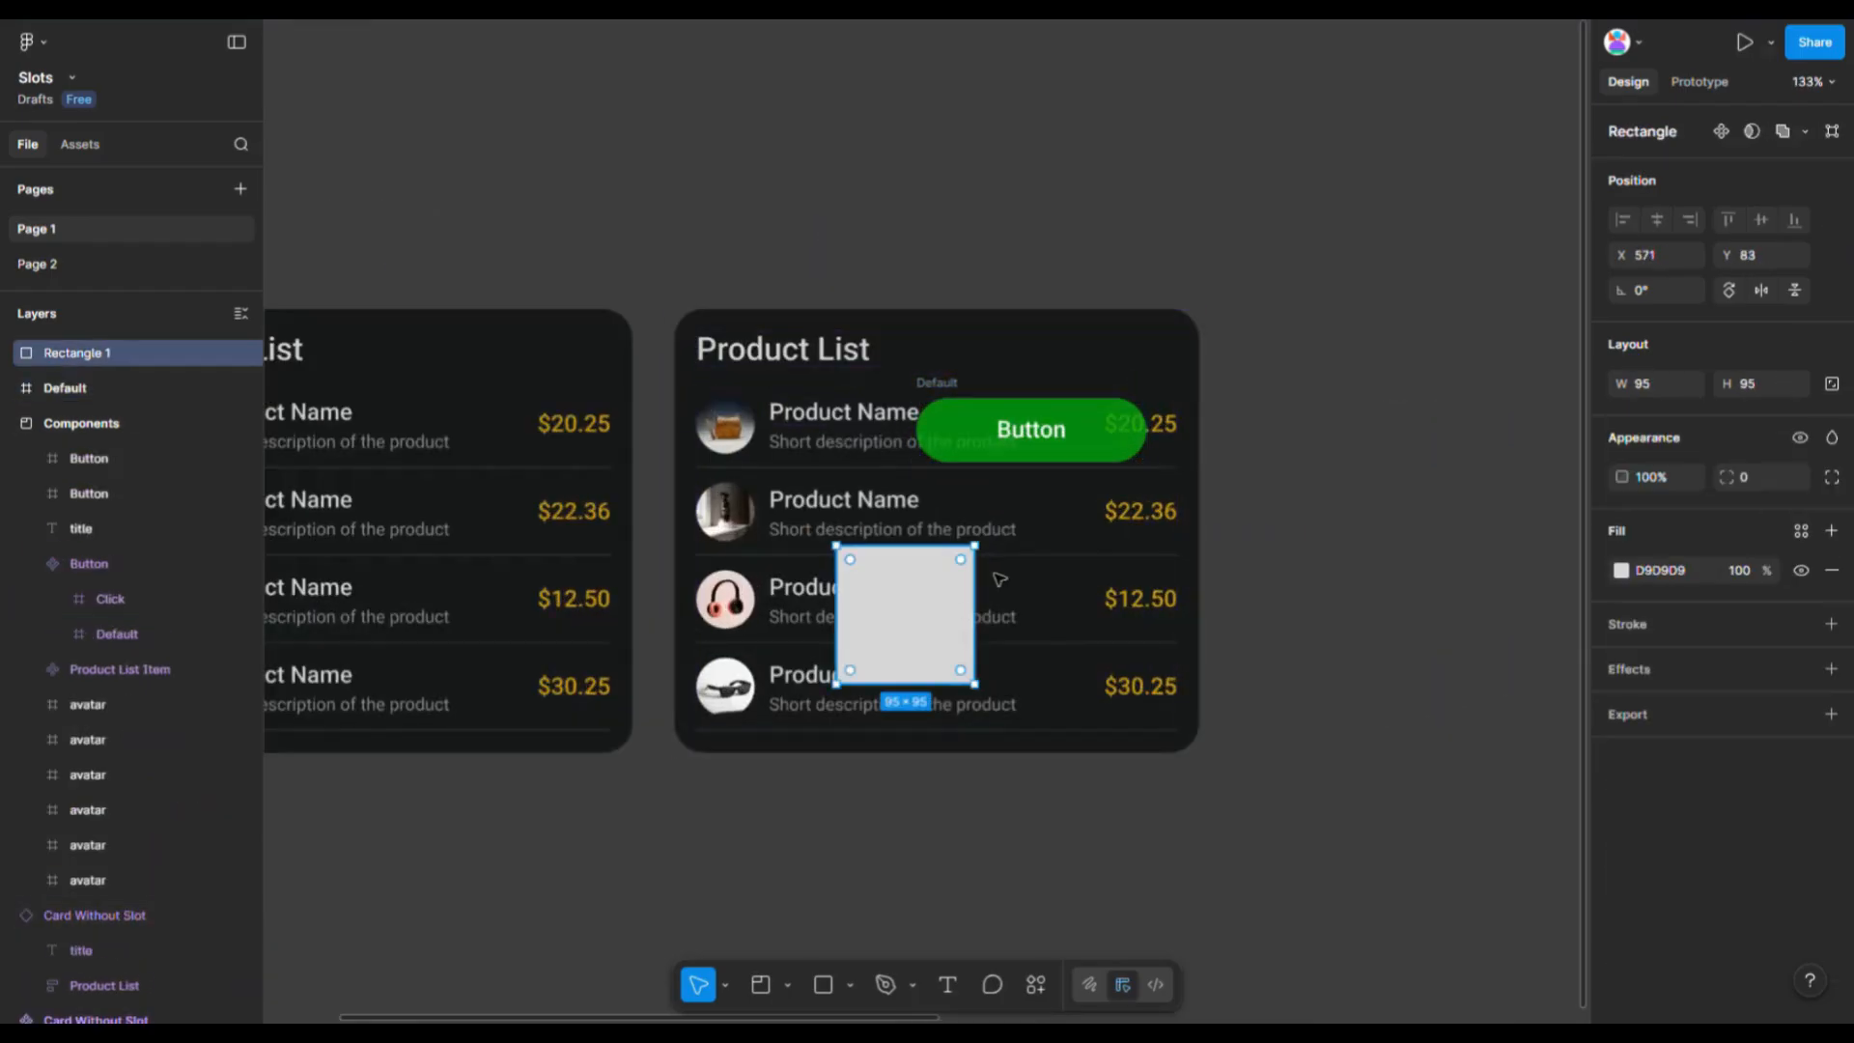
key("Delete")
left_click_drag(937, 434, 796, 738)
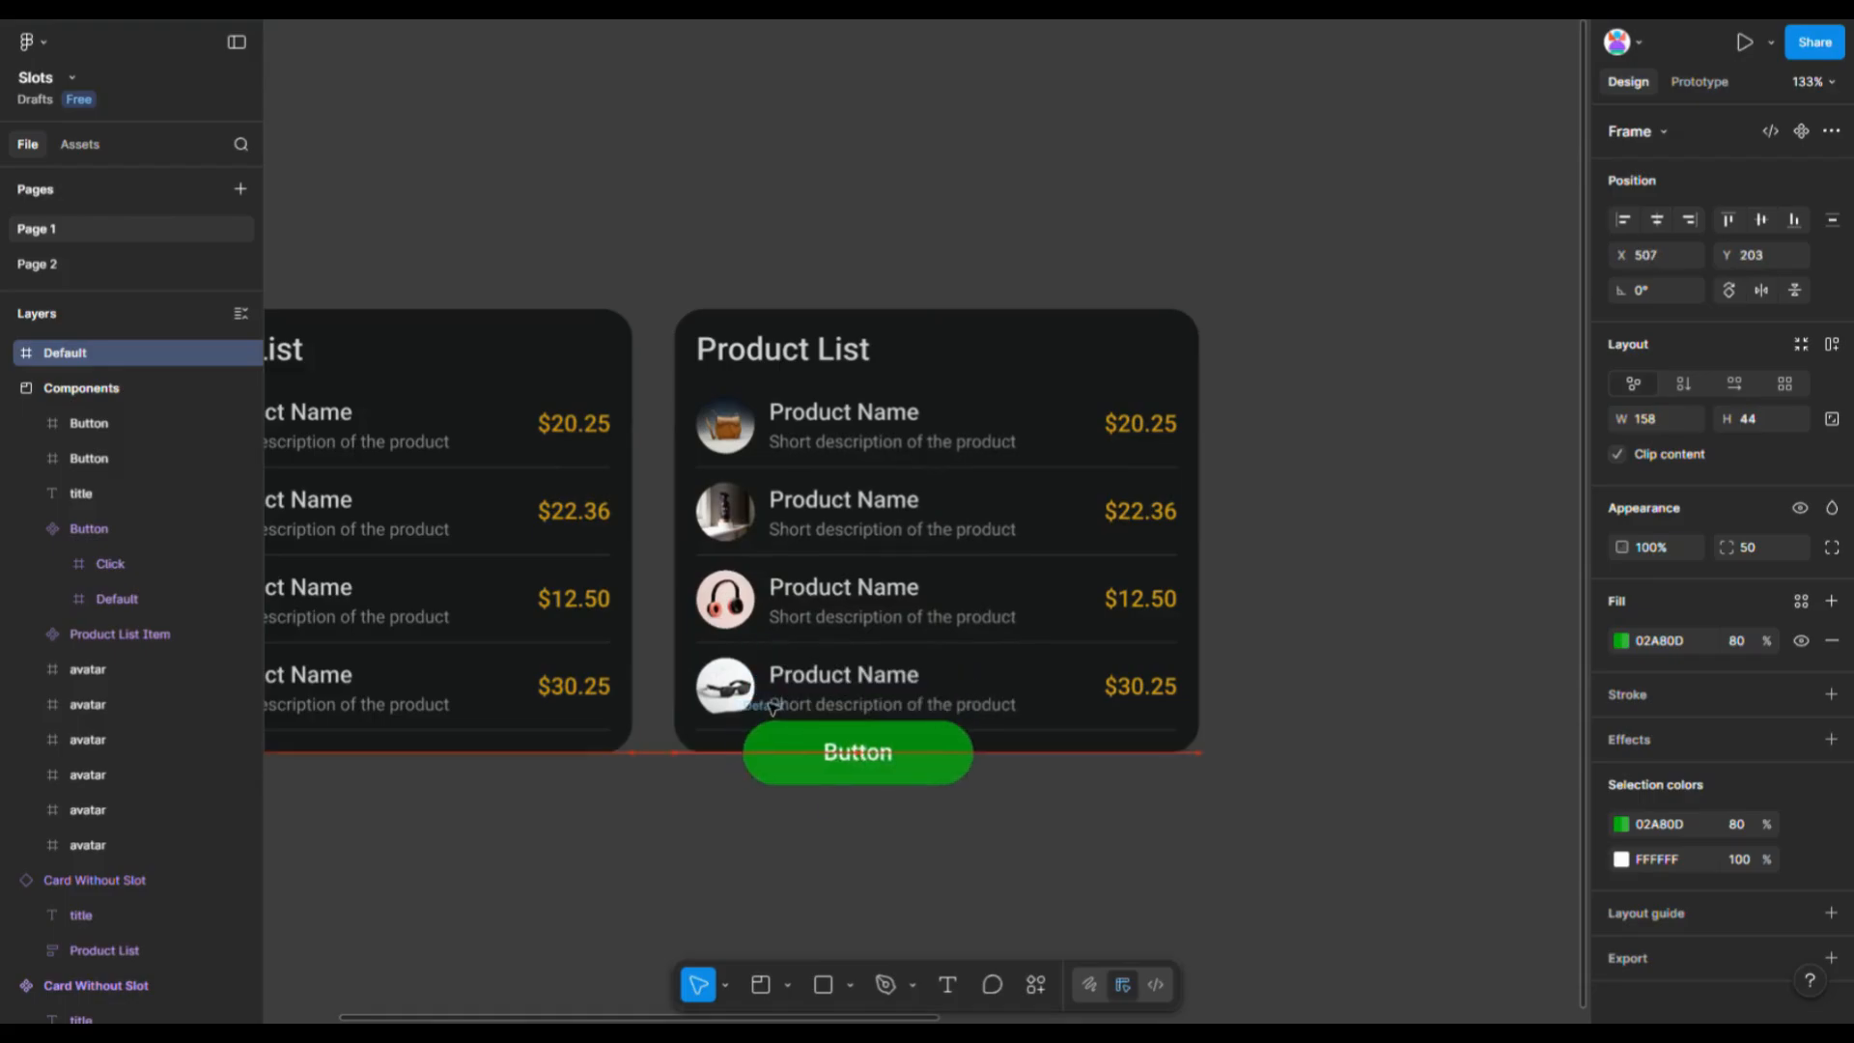
key("Delete")
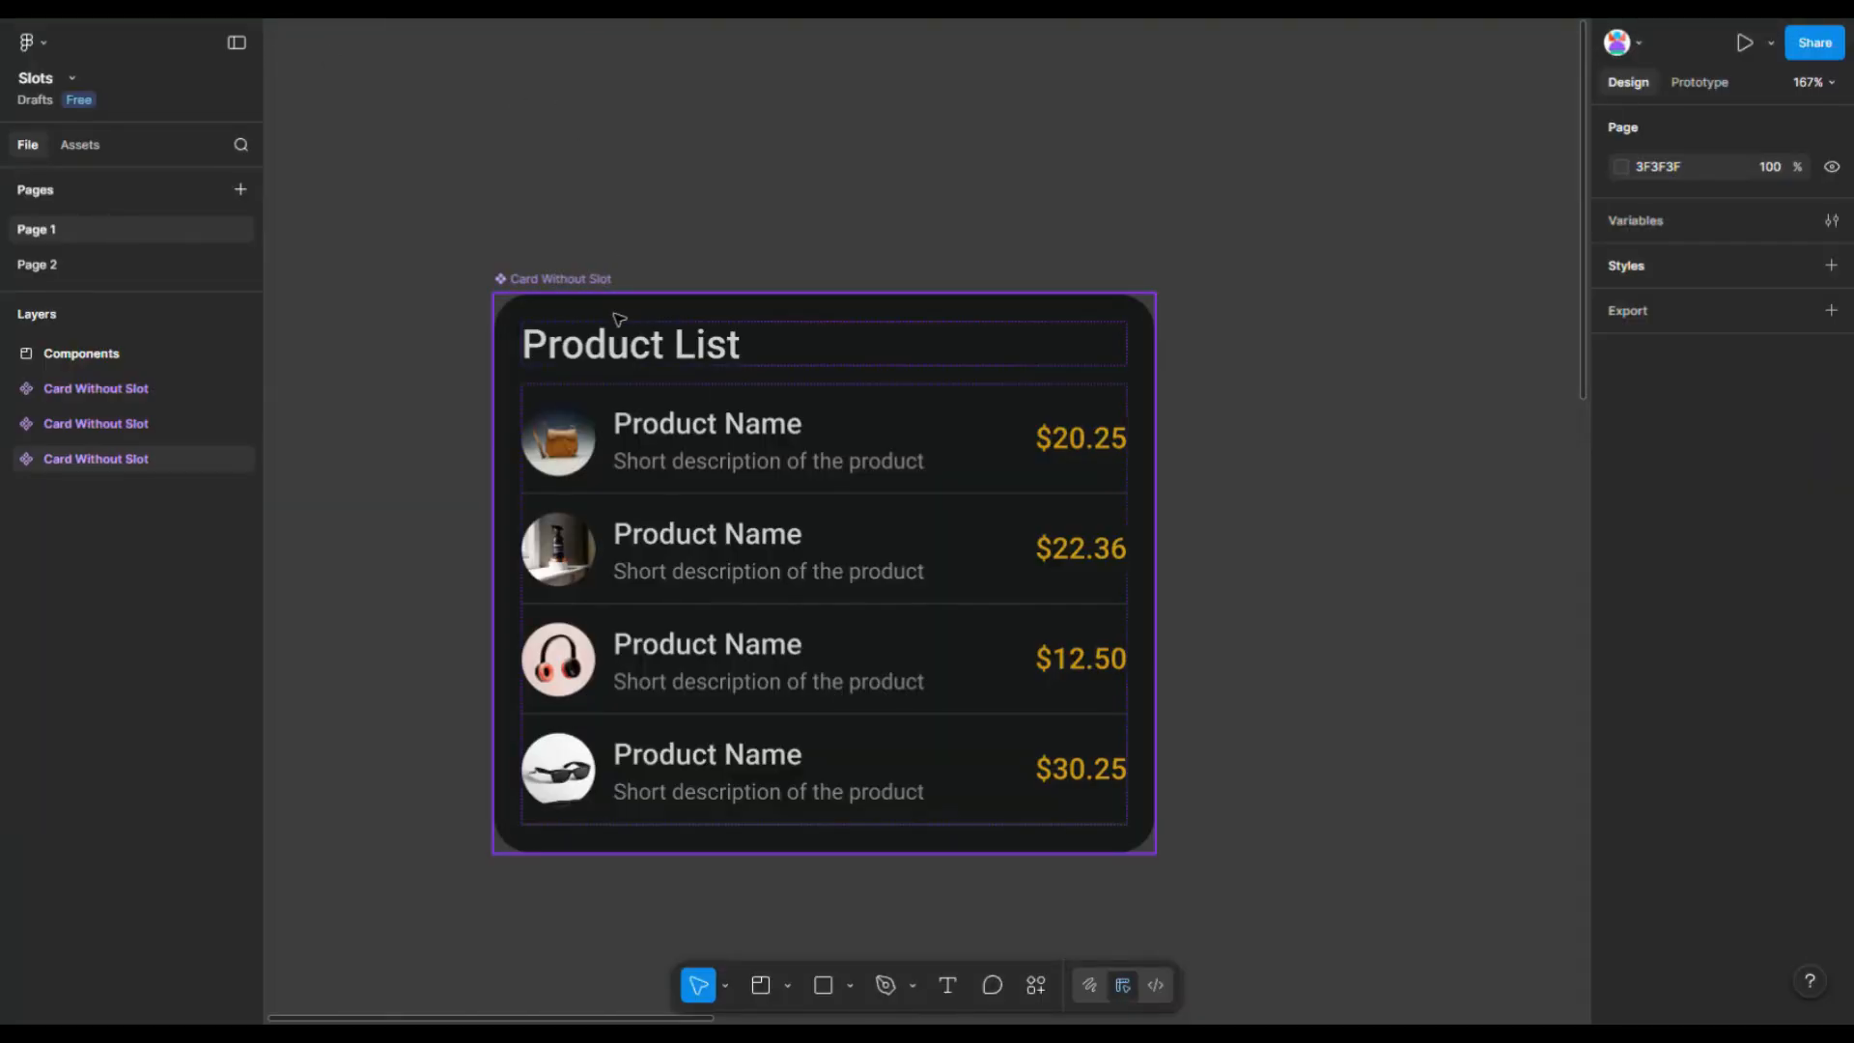
- Examine the three Card Without Slot component variants, including those with Save and Cancel buttons
left_click(597, 282)
scroll(1296, 459, "down", 3)
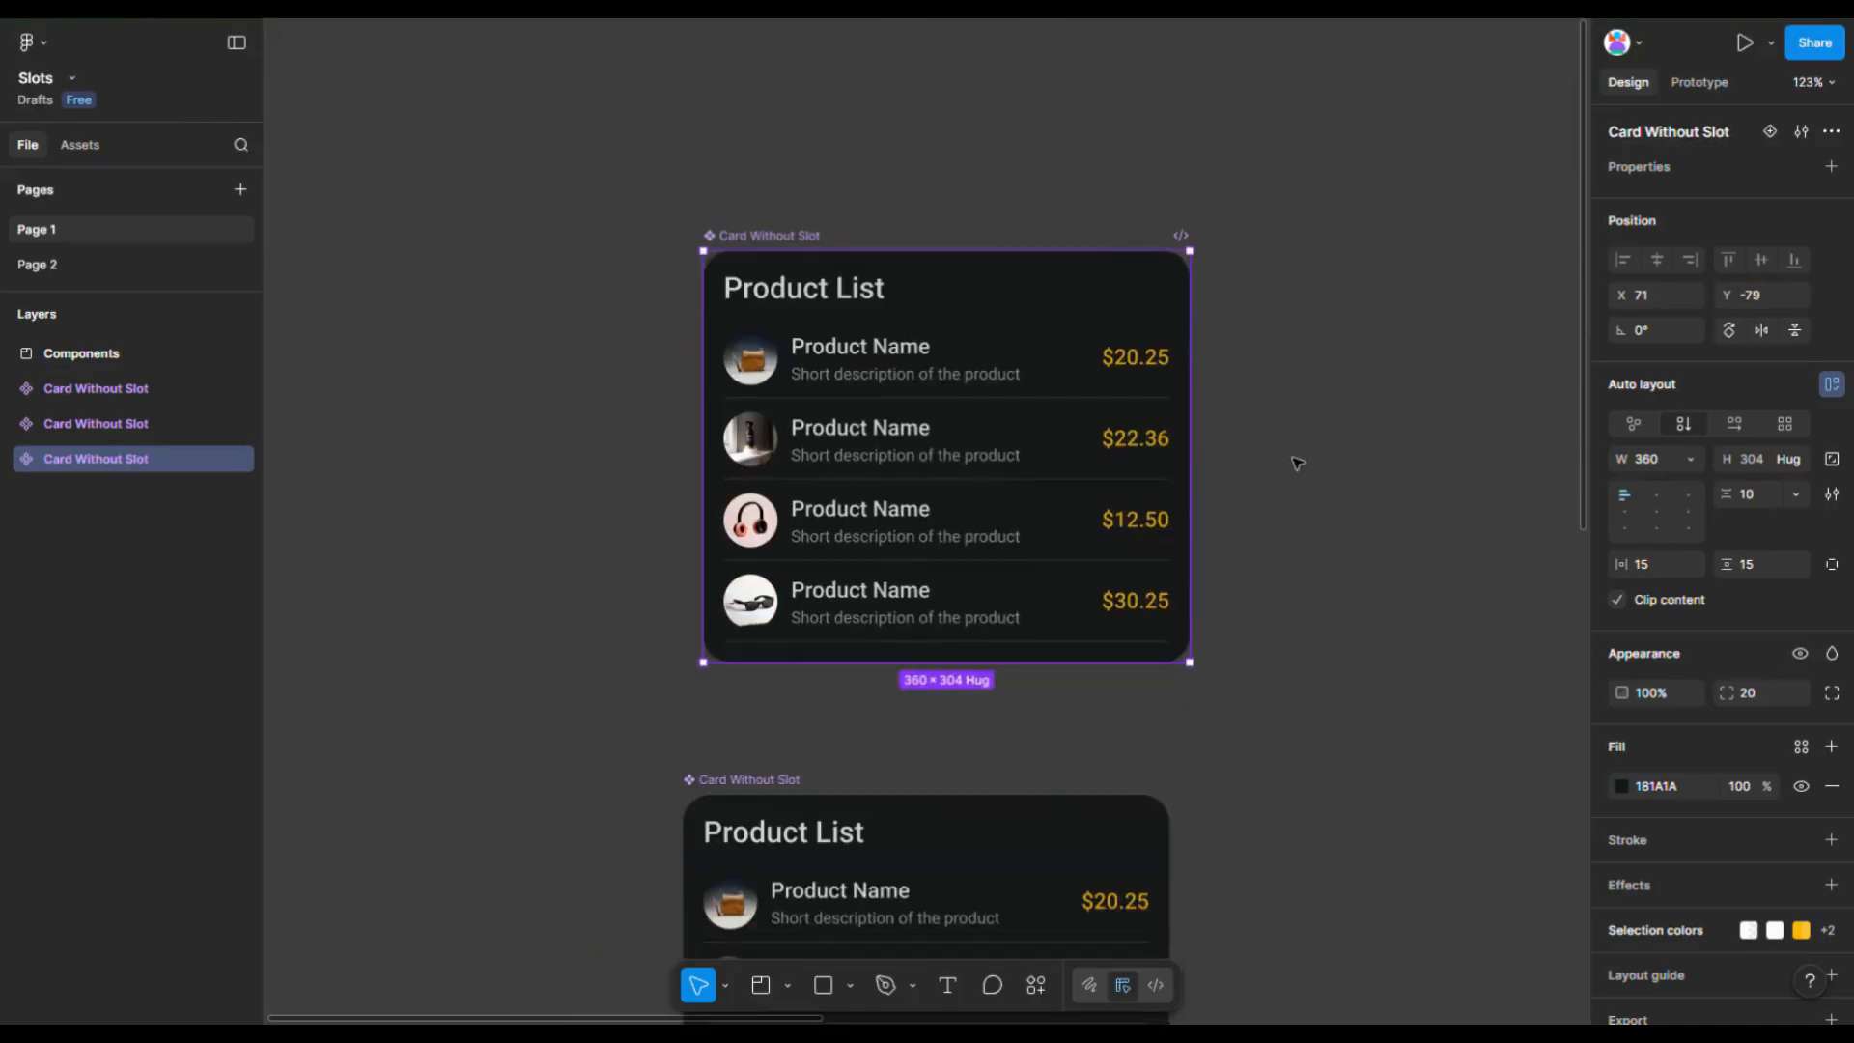
scroll(1296, 459, "down", 3)
left_click(741, 565)
scroll(1229, 568, "down", 5)
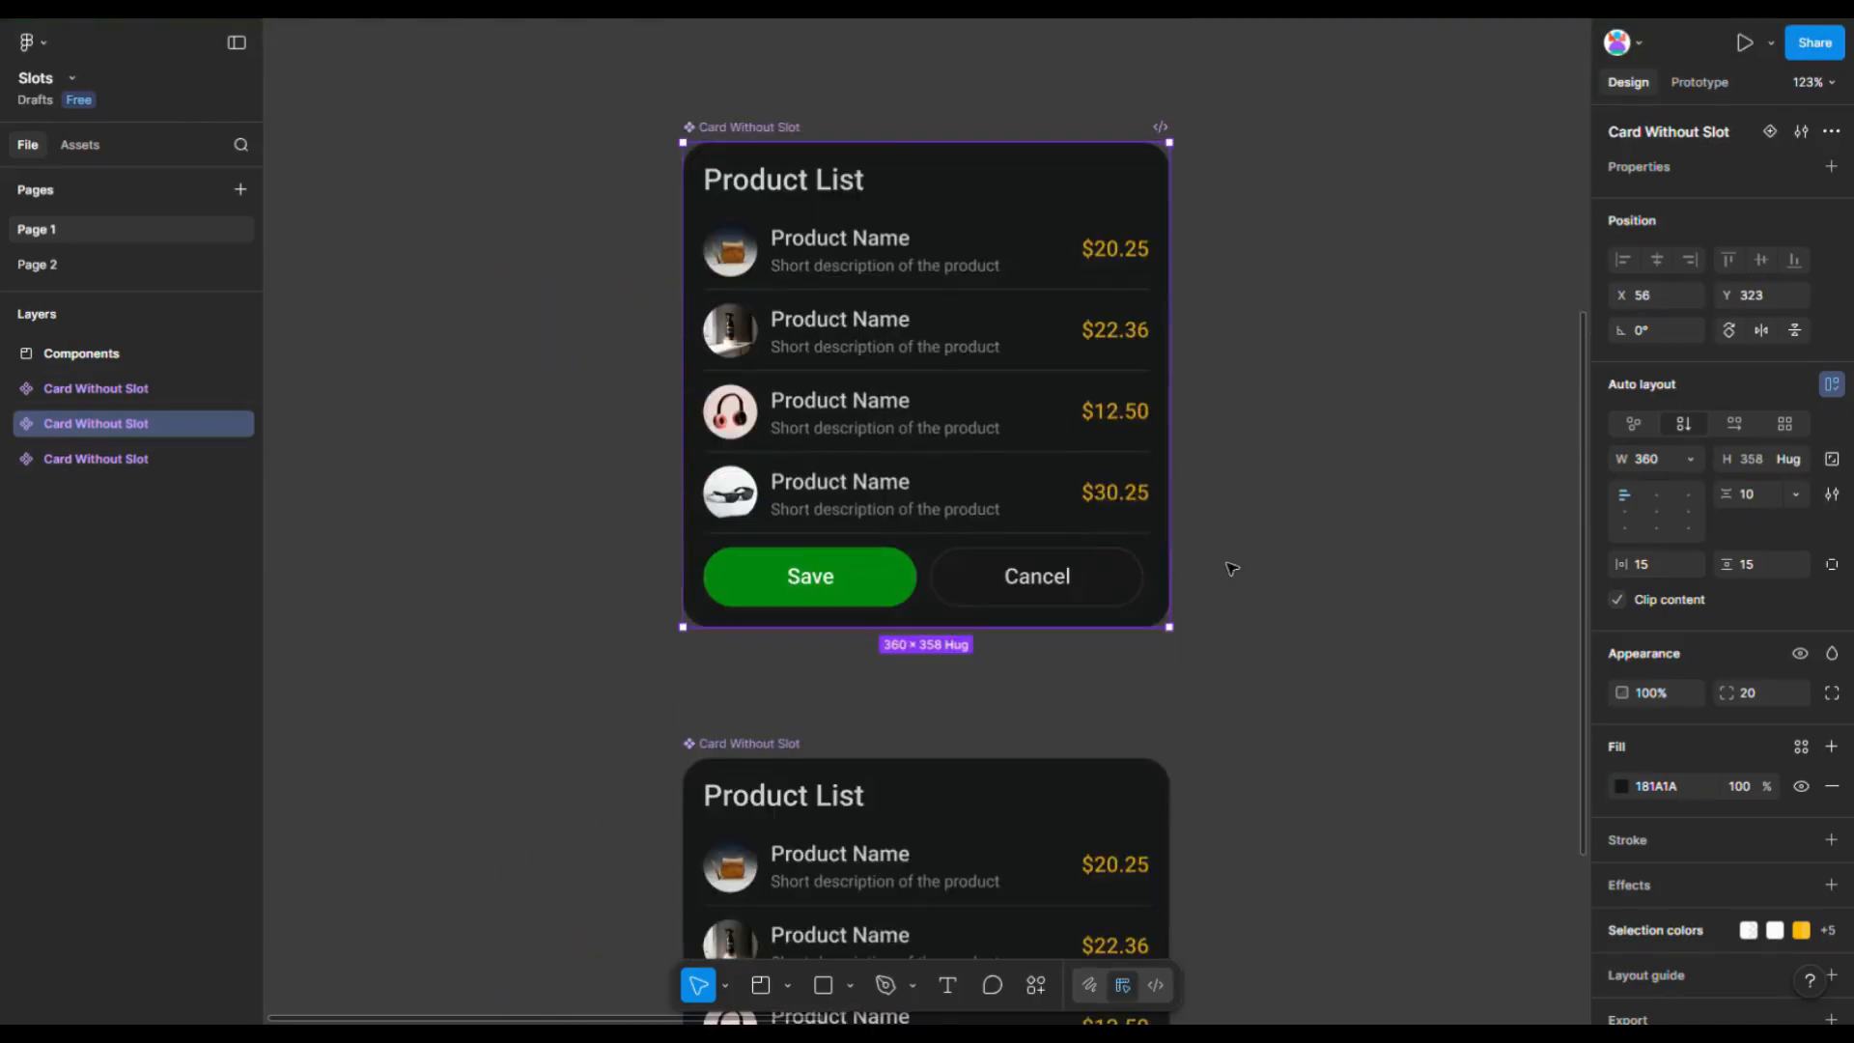
scroll(1229, 568, "down", 3)
left_click(1265, 470)
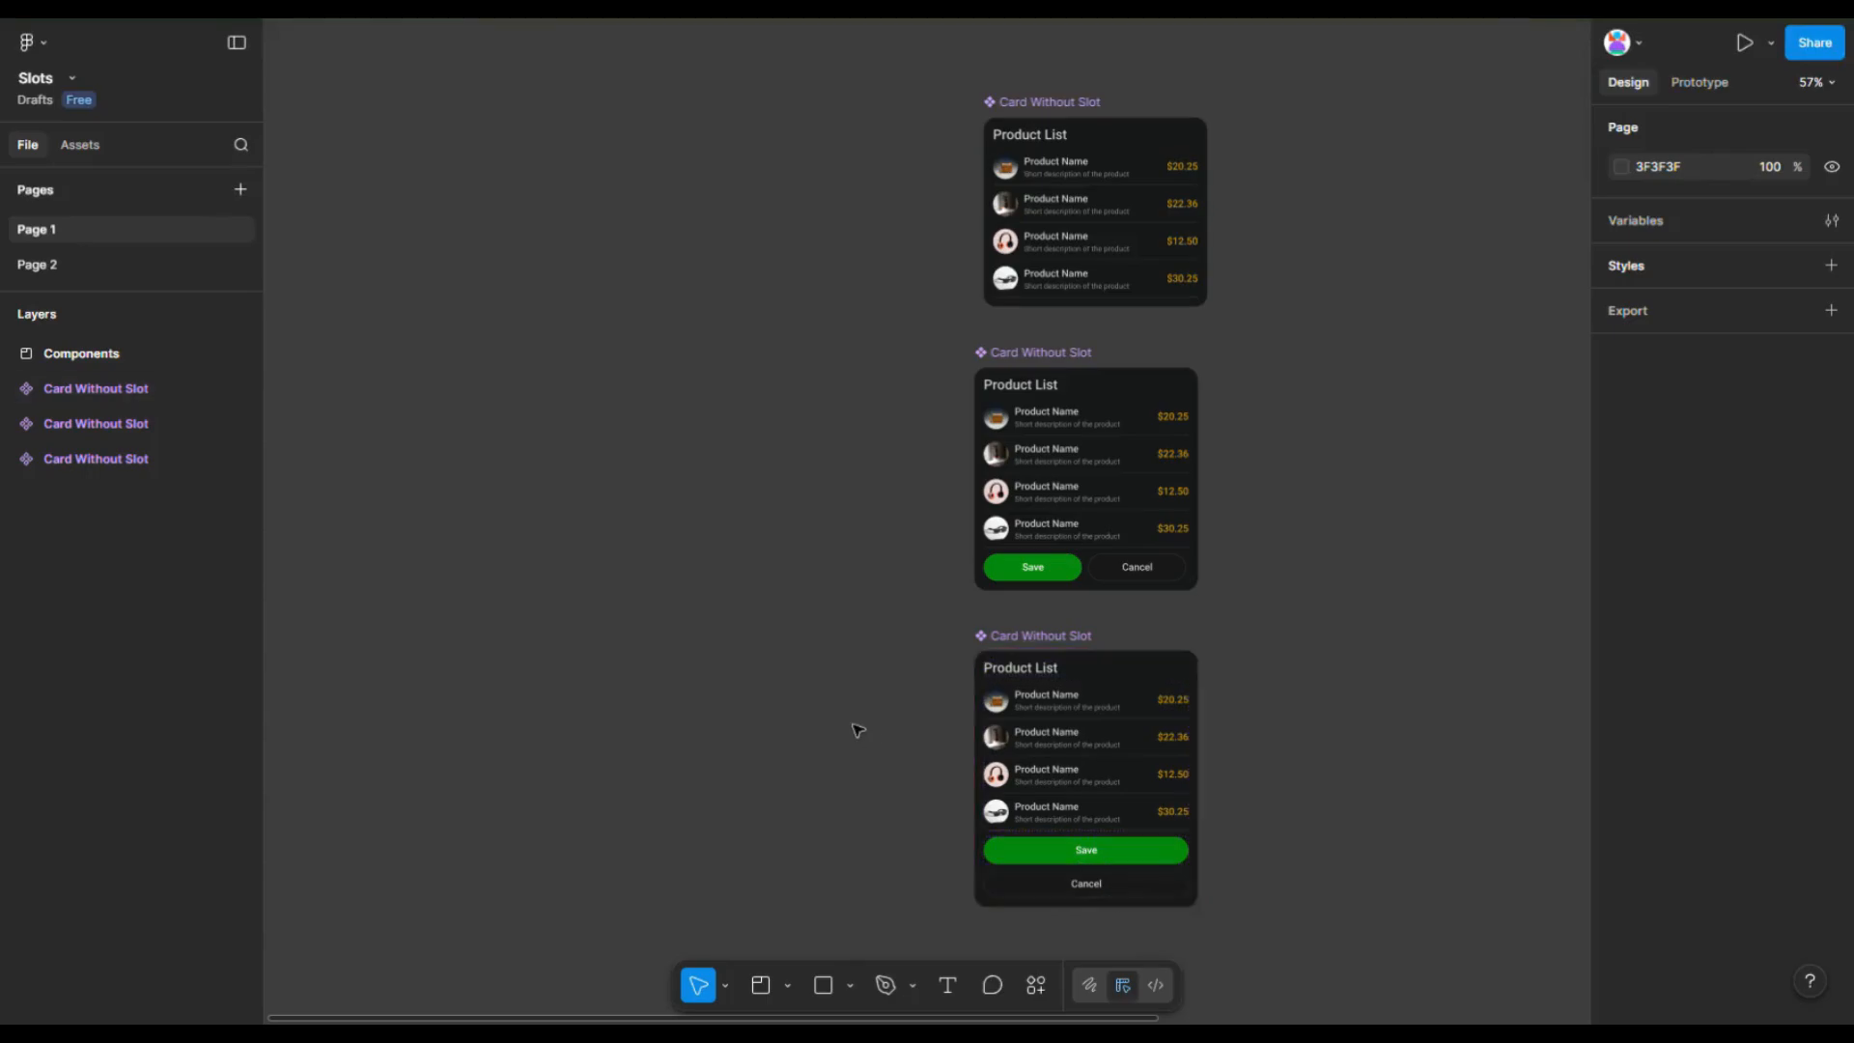
scroll(1283, 285, "up", 5)
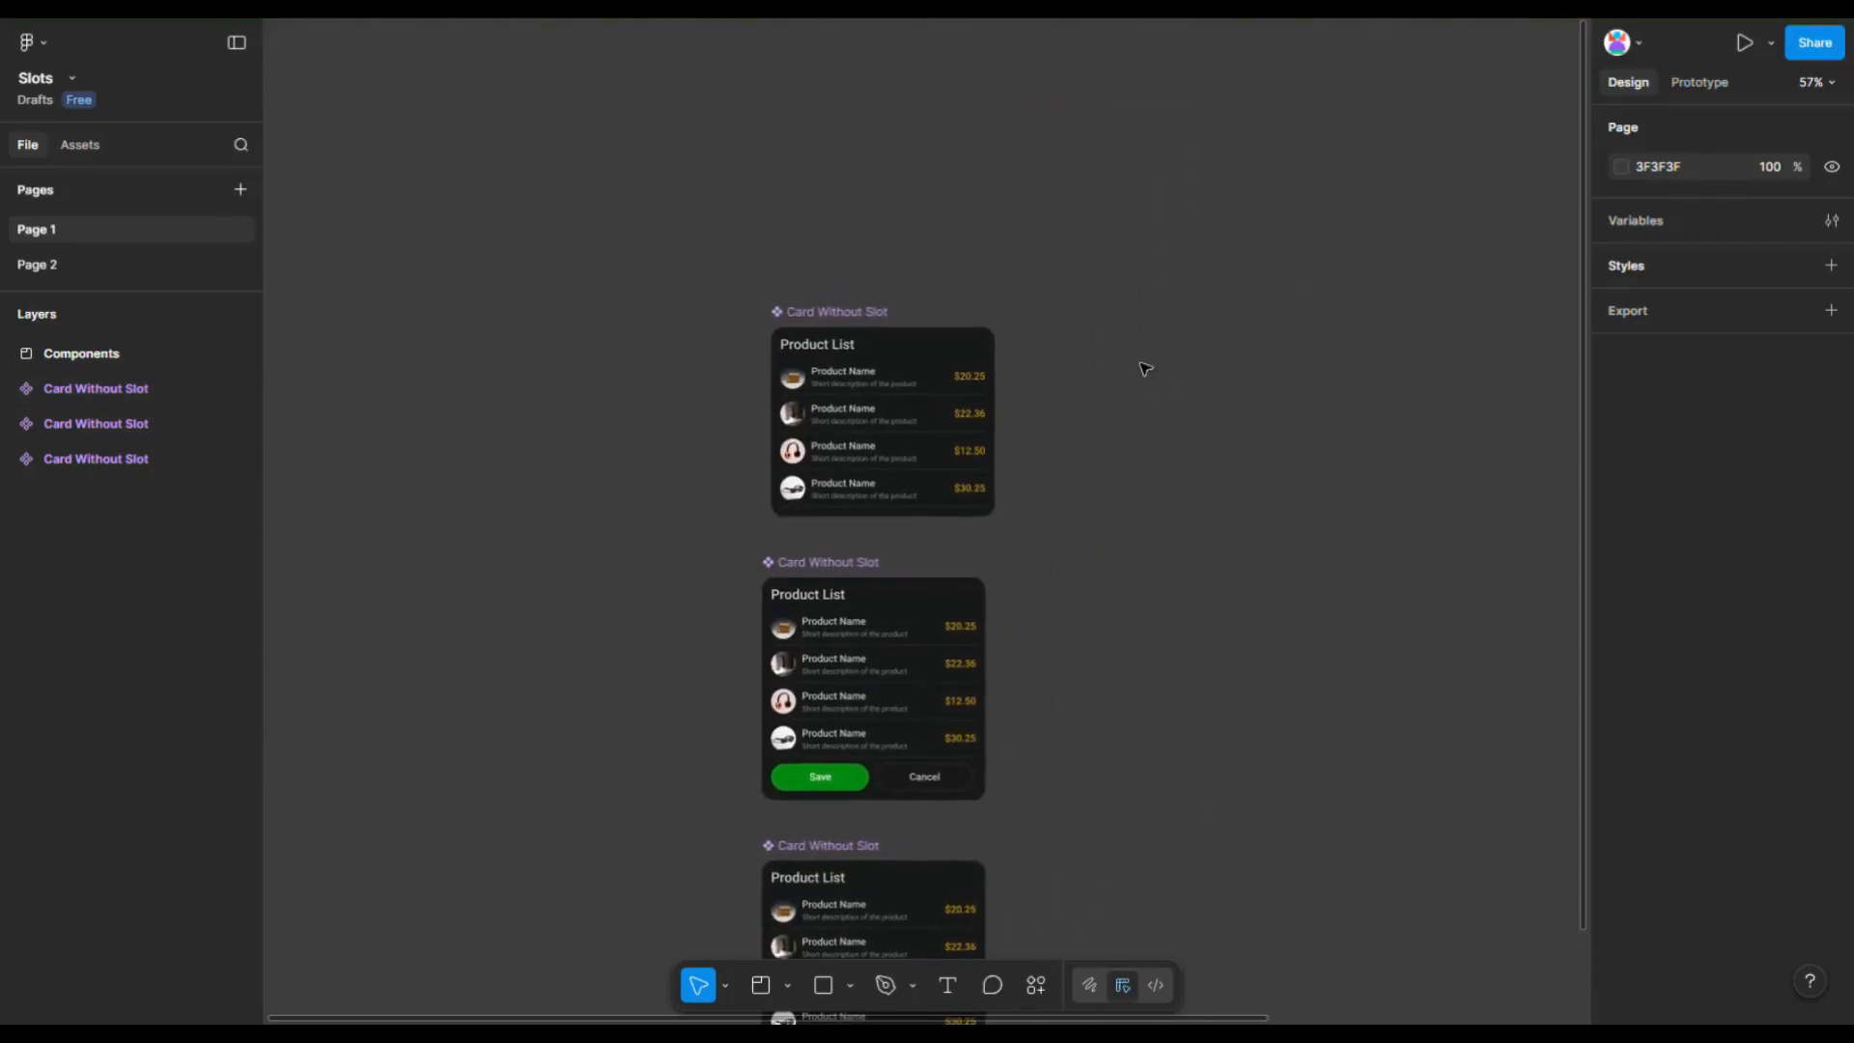
scroll(1143, 478, "down", 4)
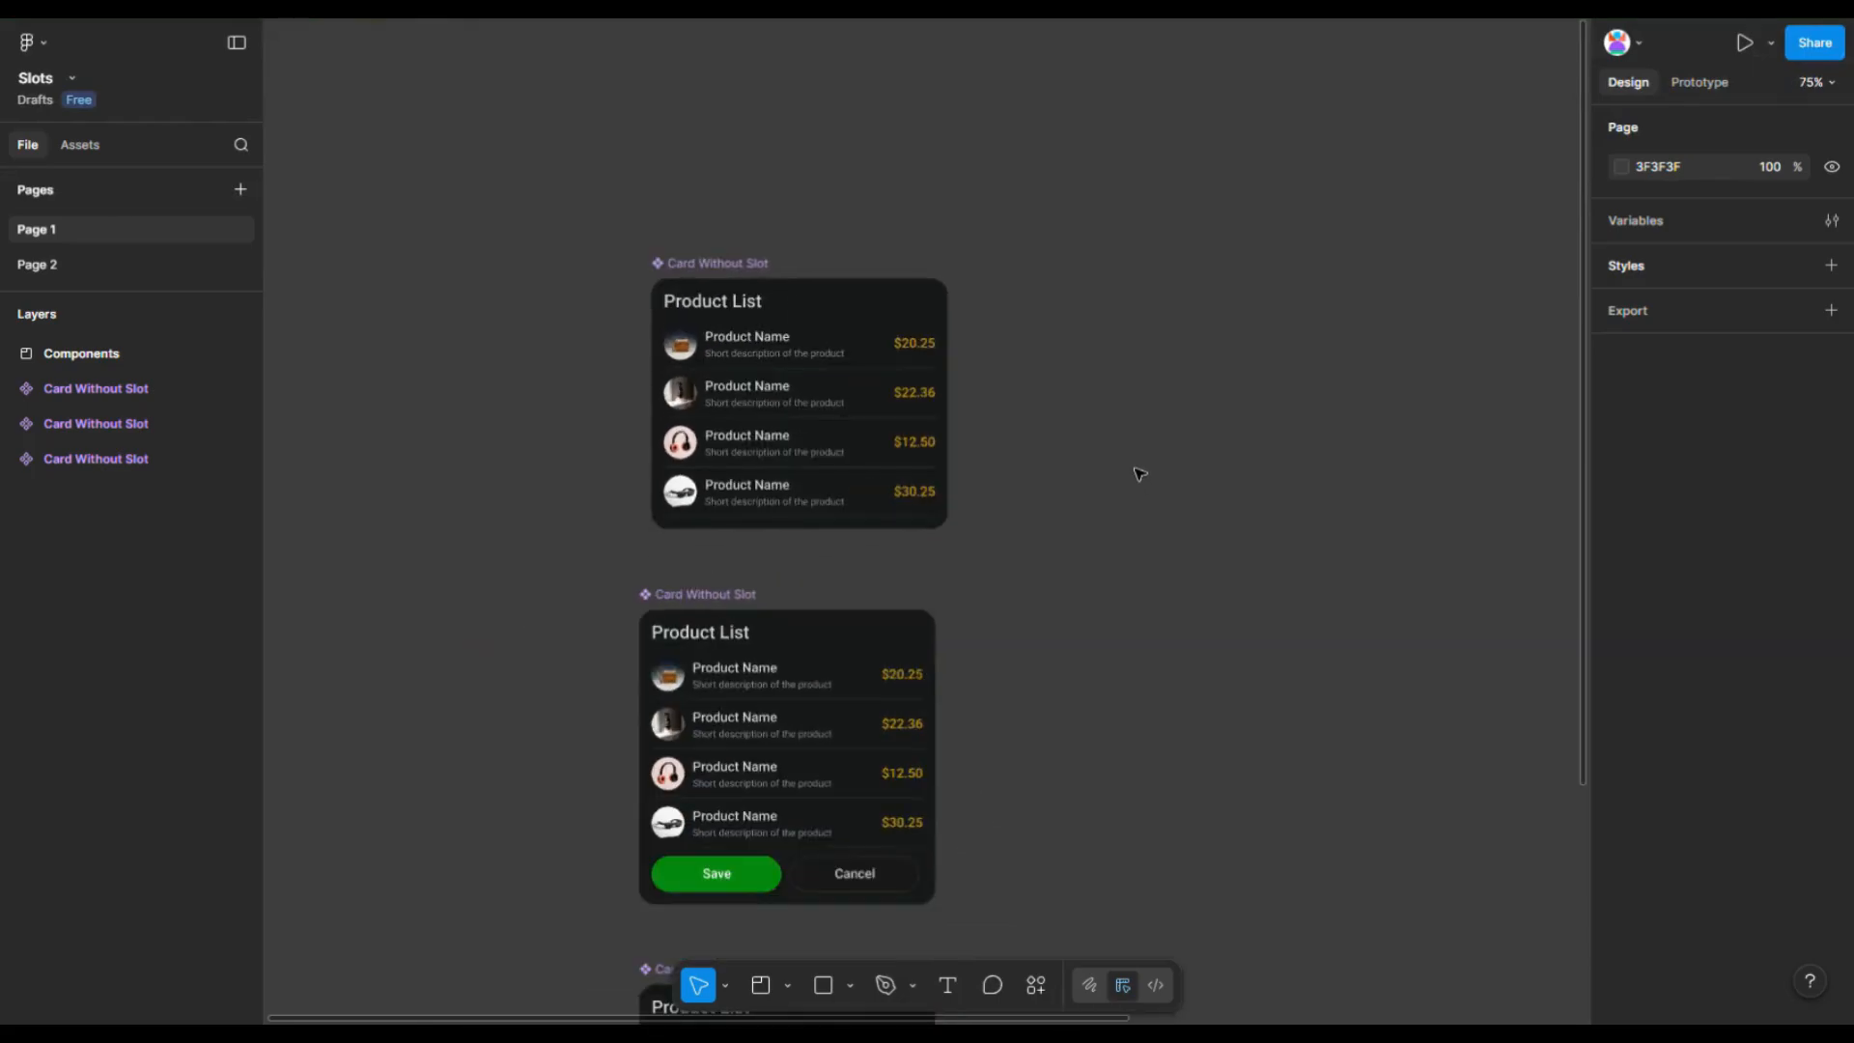
- Rearrange the card components vertically so the first and third cards sit closer to the others
left_click_drag(744, 317, 734, 348)
left_click(1070, 503)
scroll(1068, 504, "down", 3)
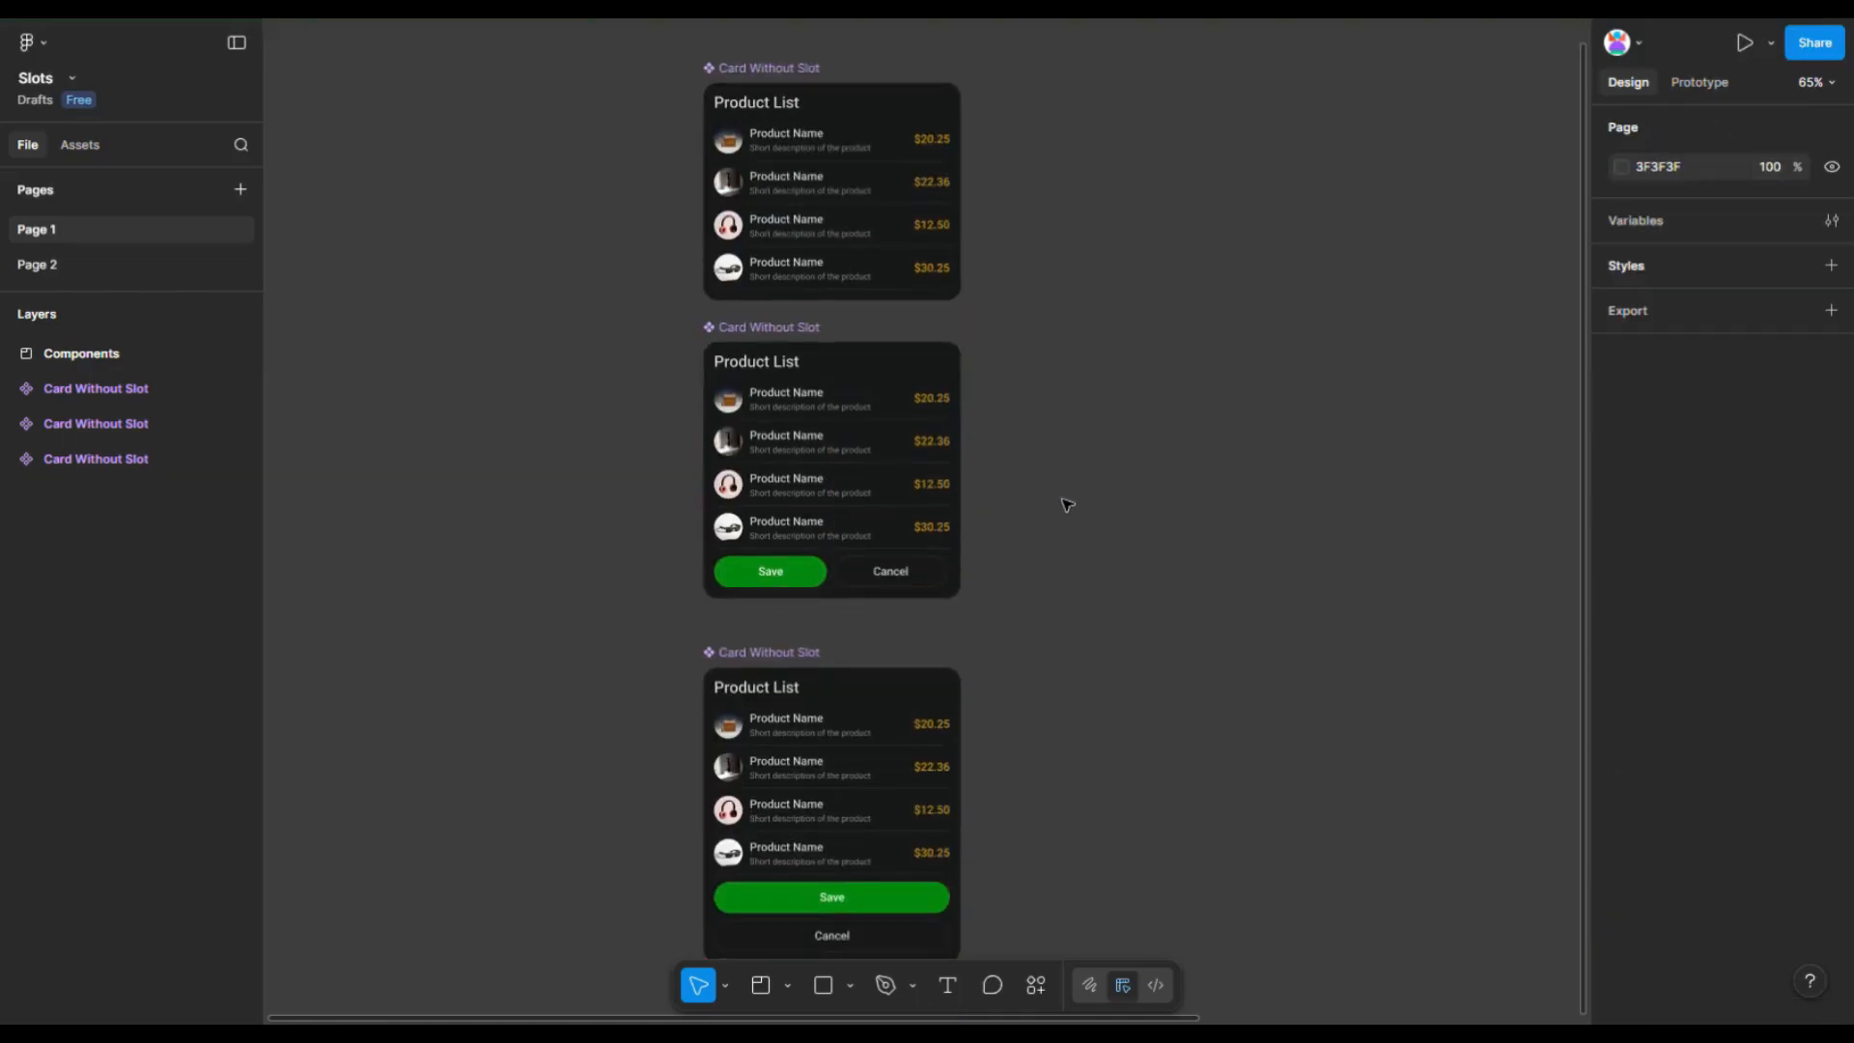
scroll(1067, 504, "down", 1)
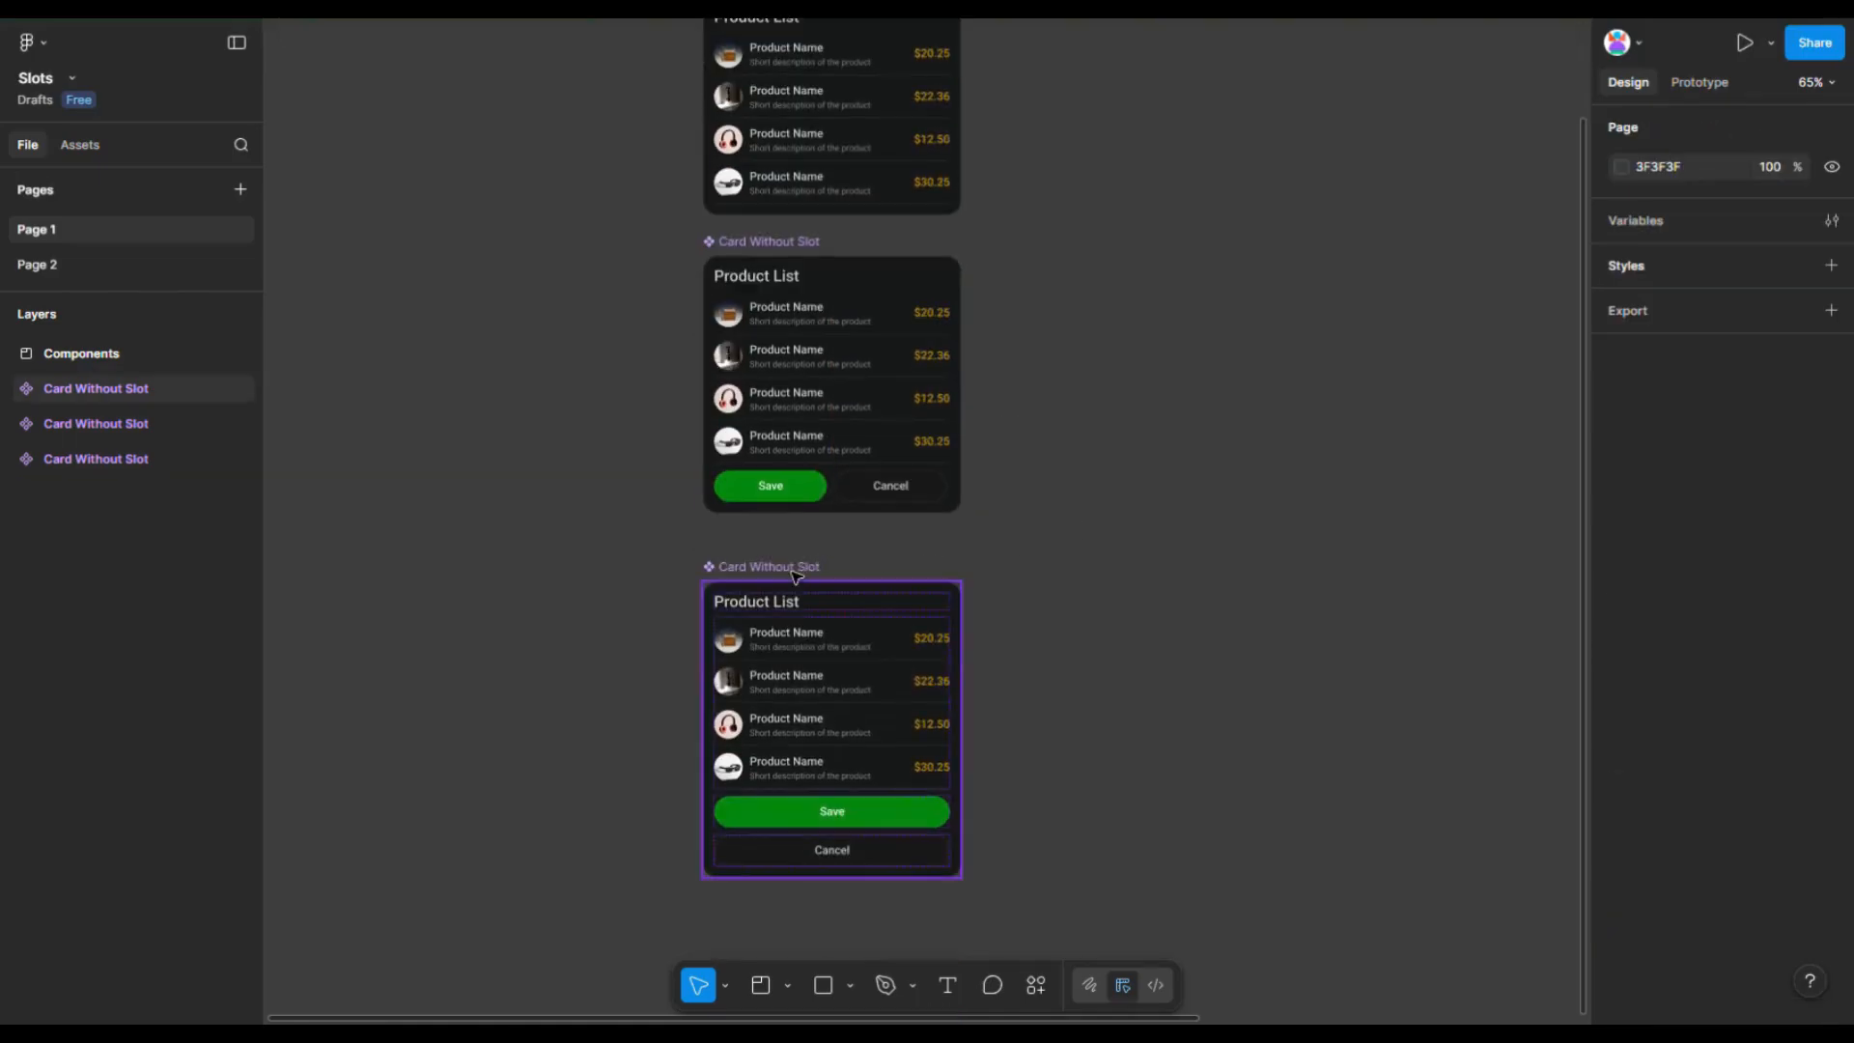
left_click_drag(801, 568, 801, 540)
left_click(590, 577)
scroll(562, 587, "down", 2)
scroll(599, 464, "up", 1)
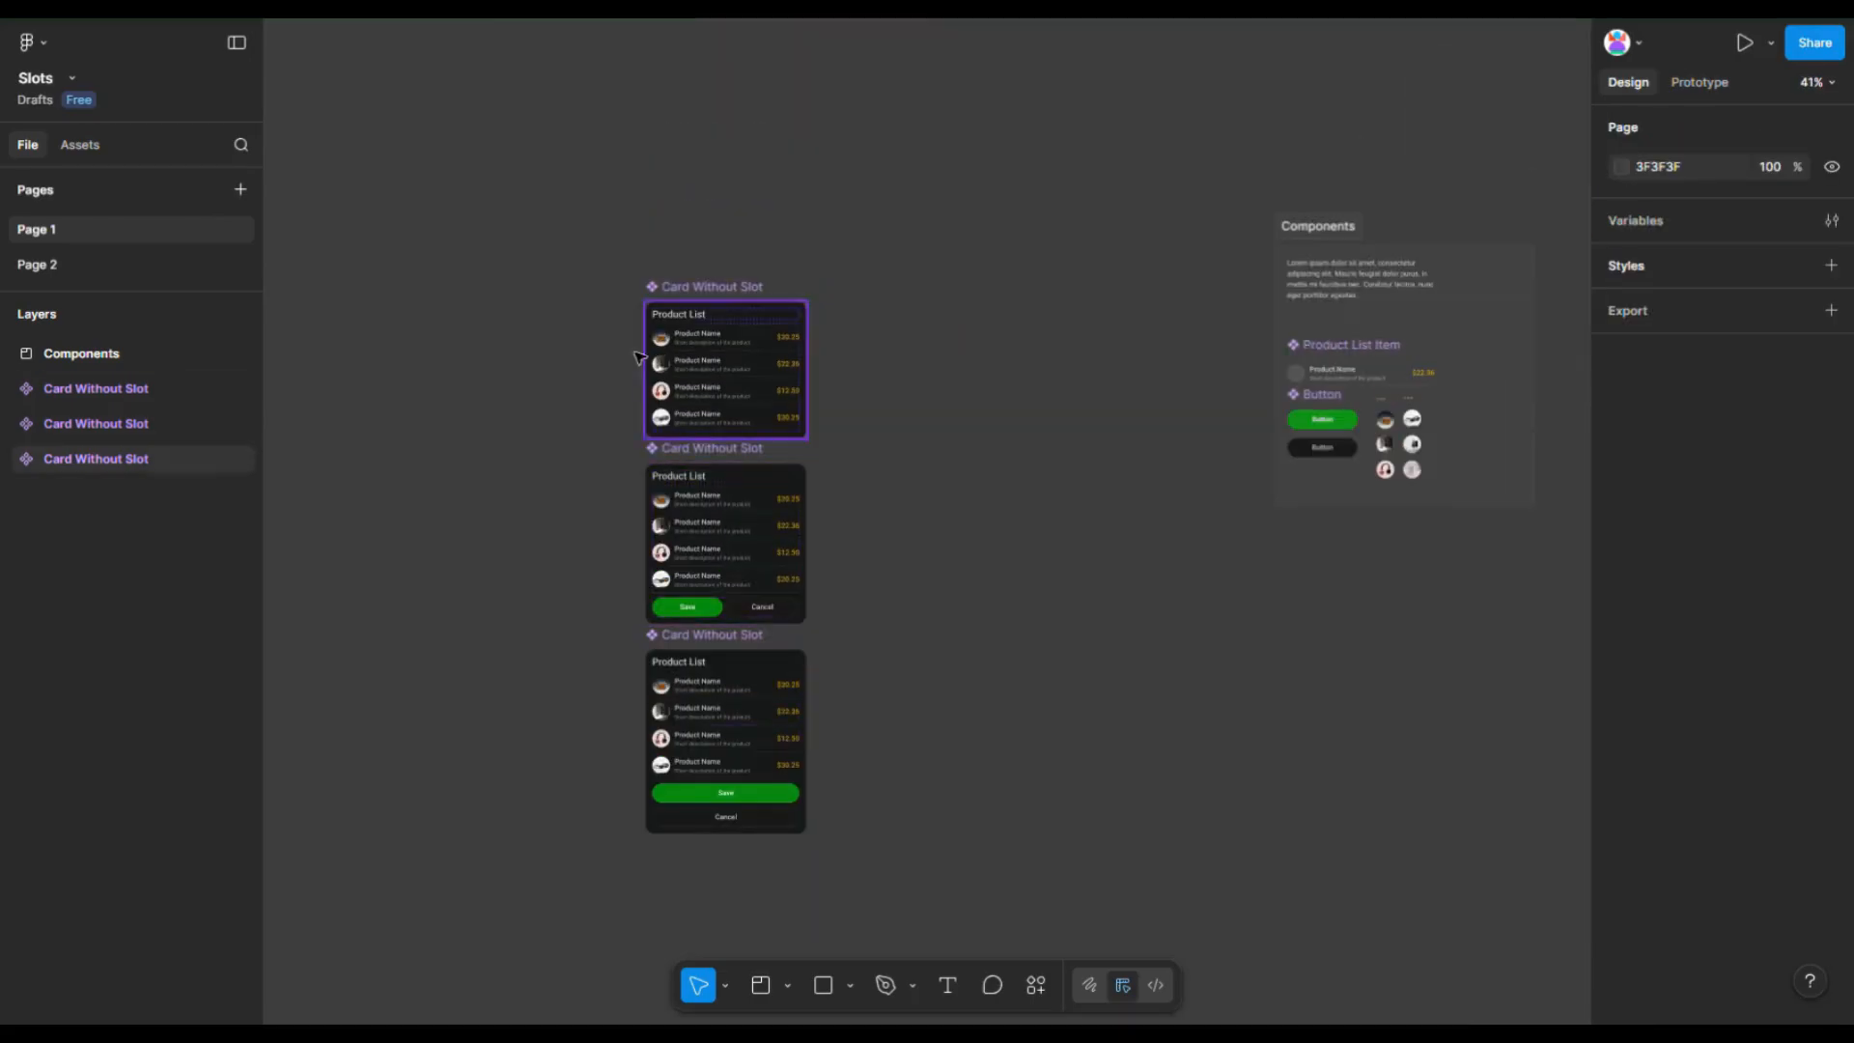
scroll(681, 307, "up", 3)
- Duplicate the first card as an instance beside it and detach the instance
left_click(681, 308)
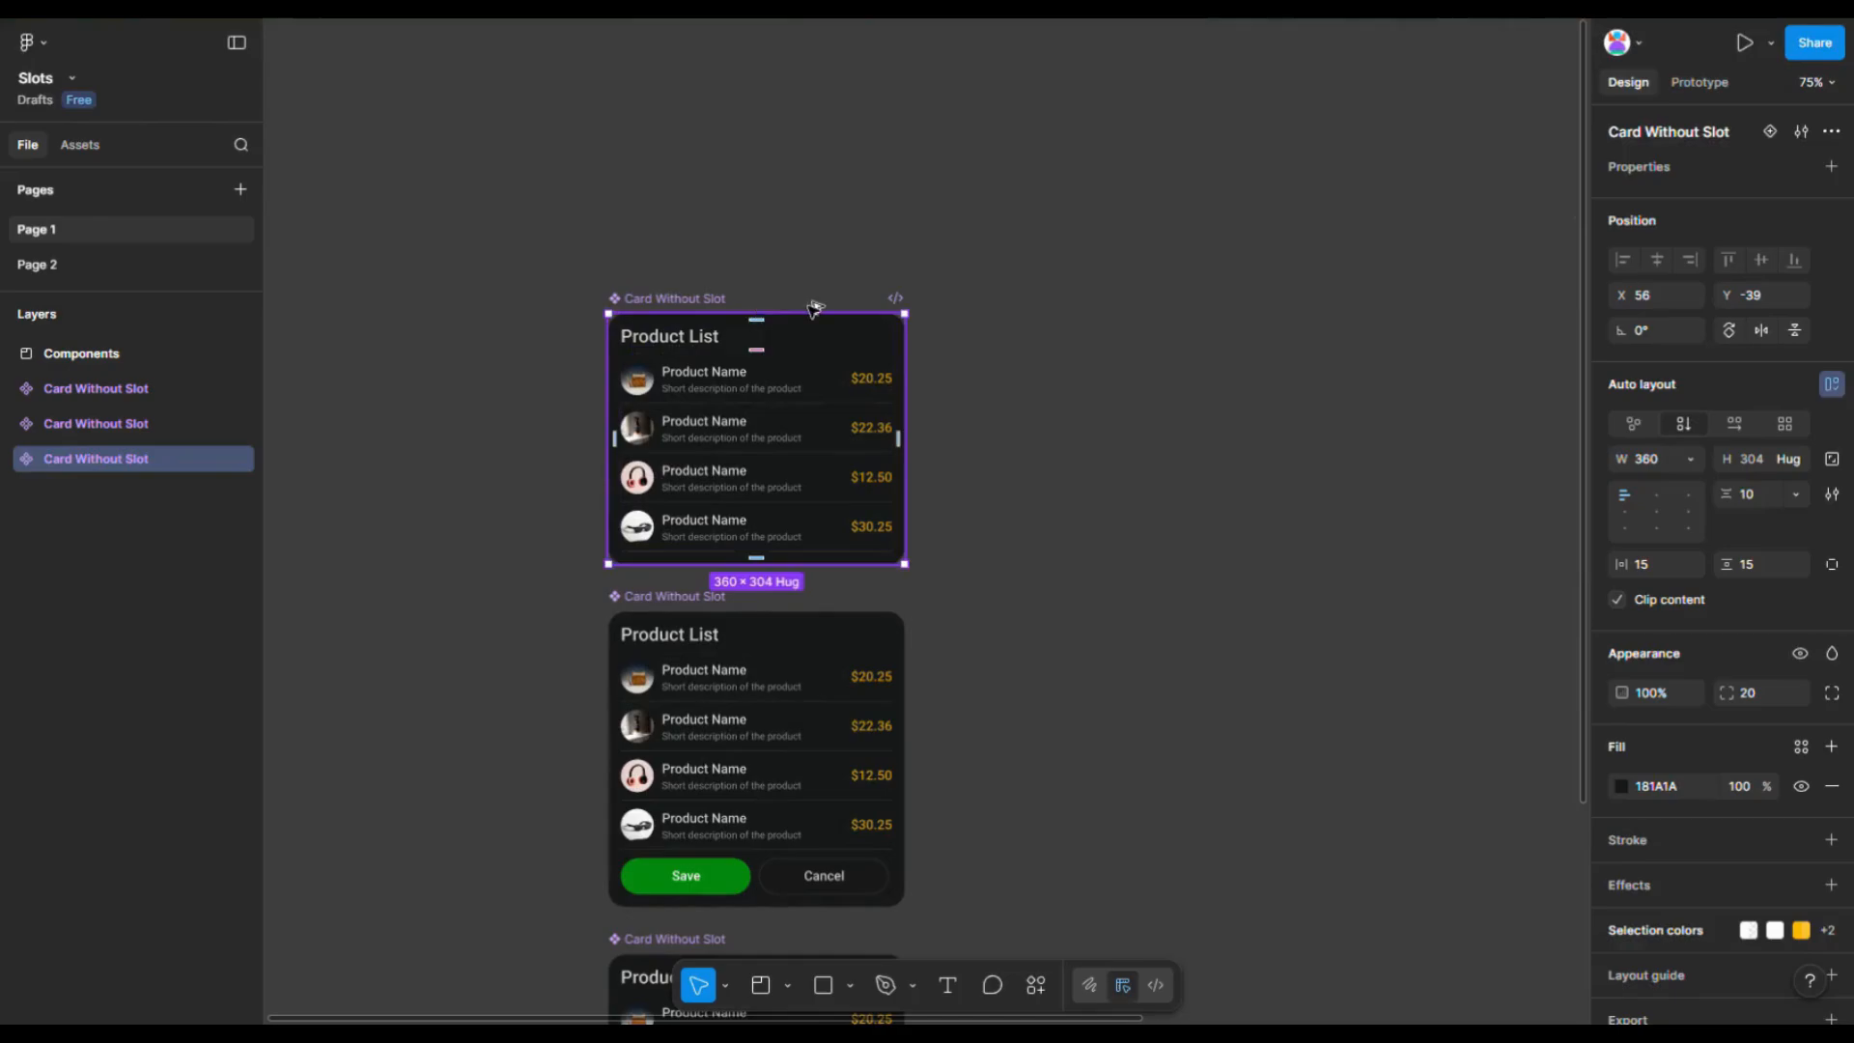
left_click_drag(680, 307, 1038, 307)
right_click(1076, 356)
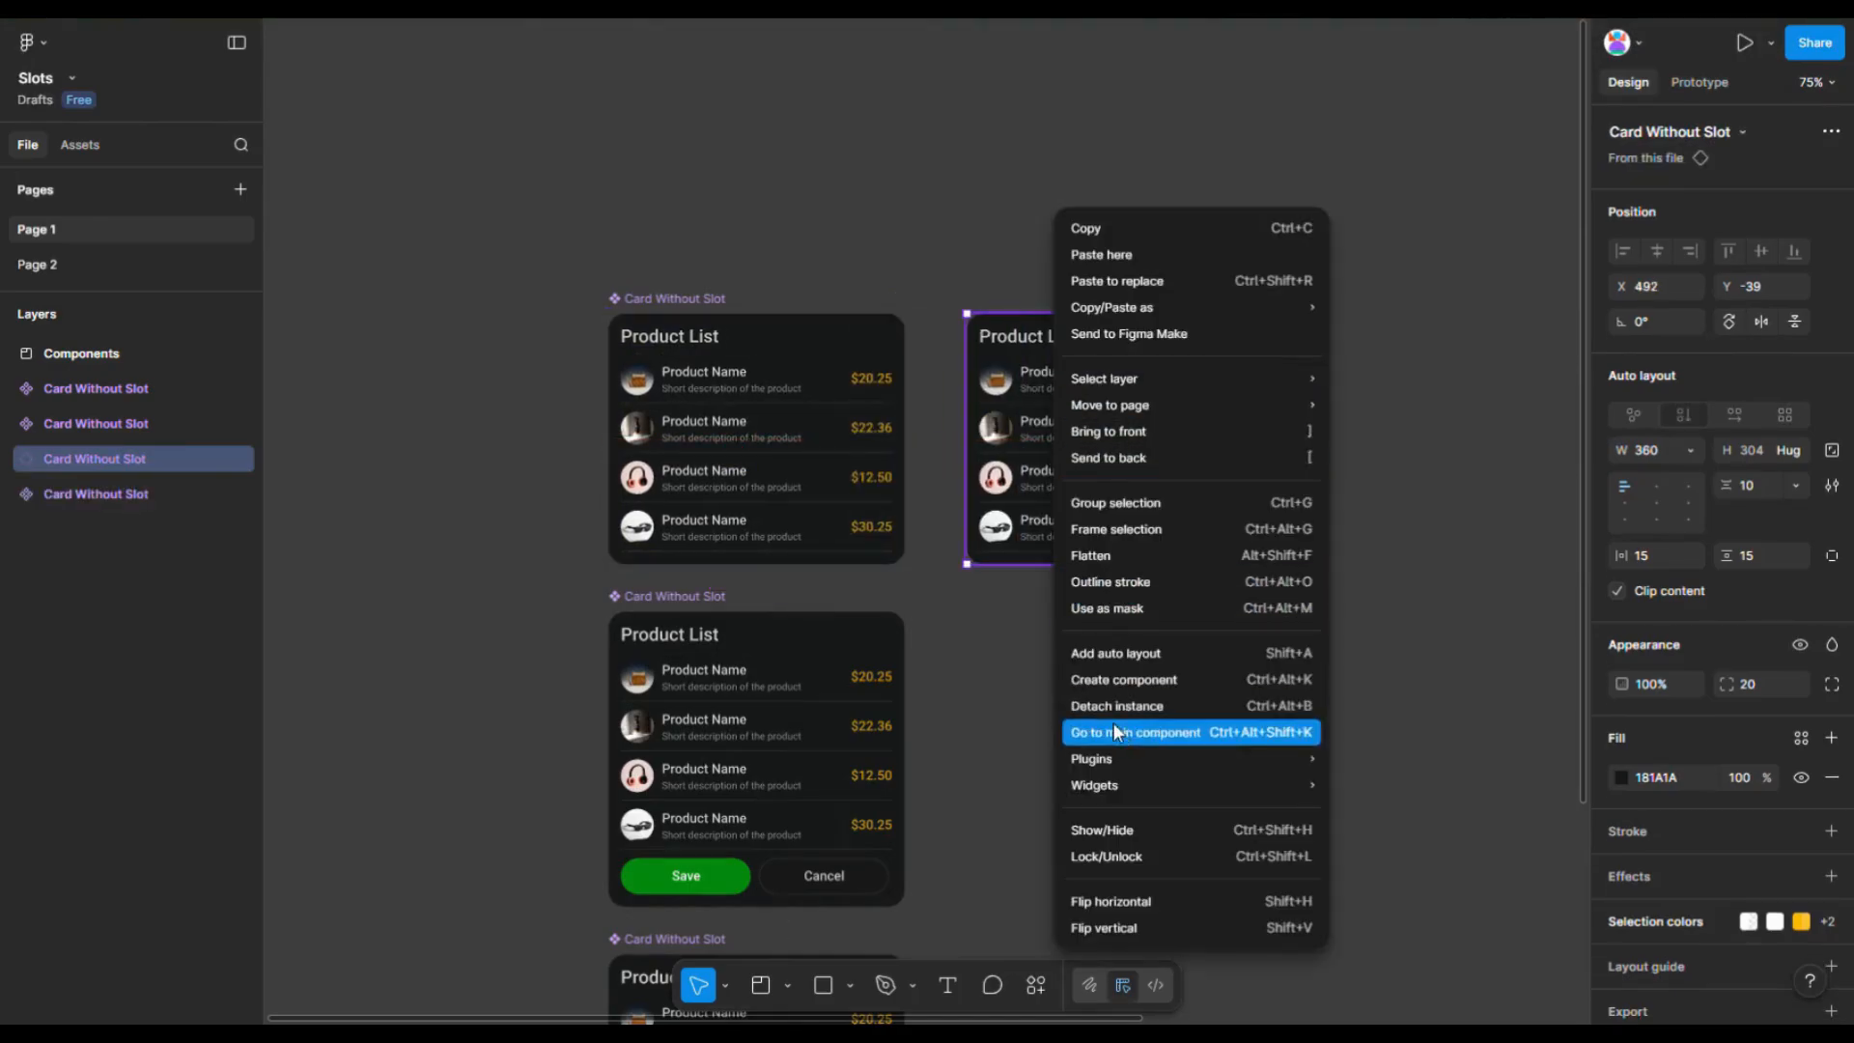
left_click(1151, 706)
scroll(927, 625, "down", 4)
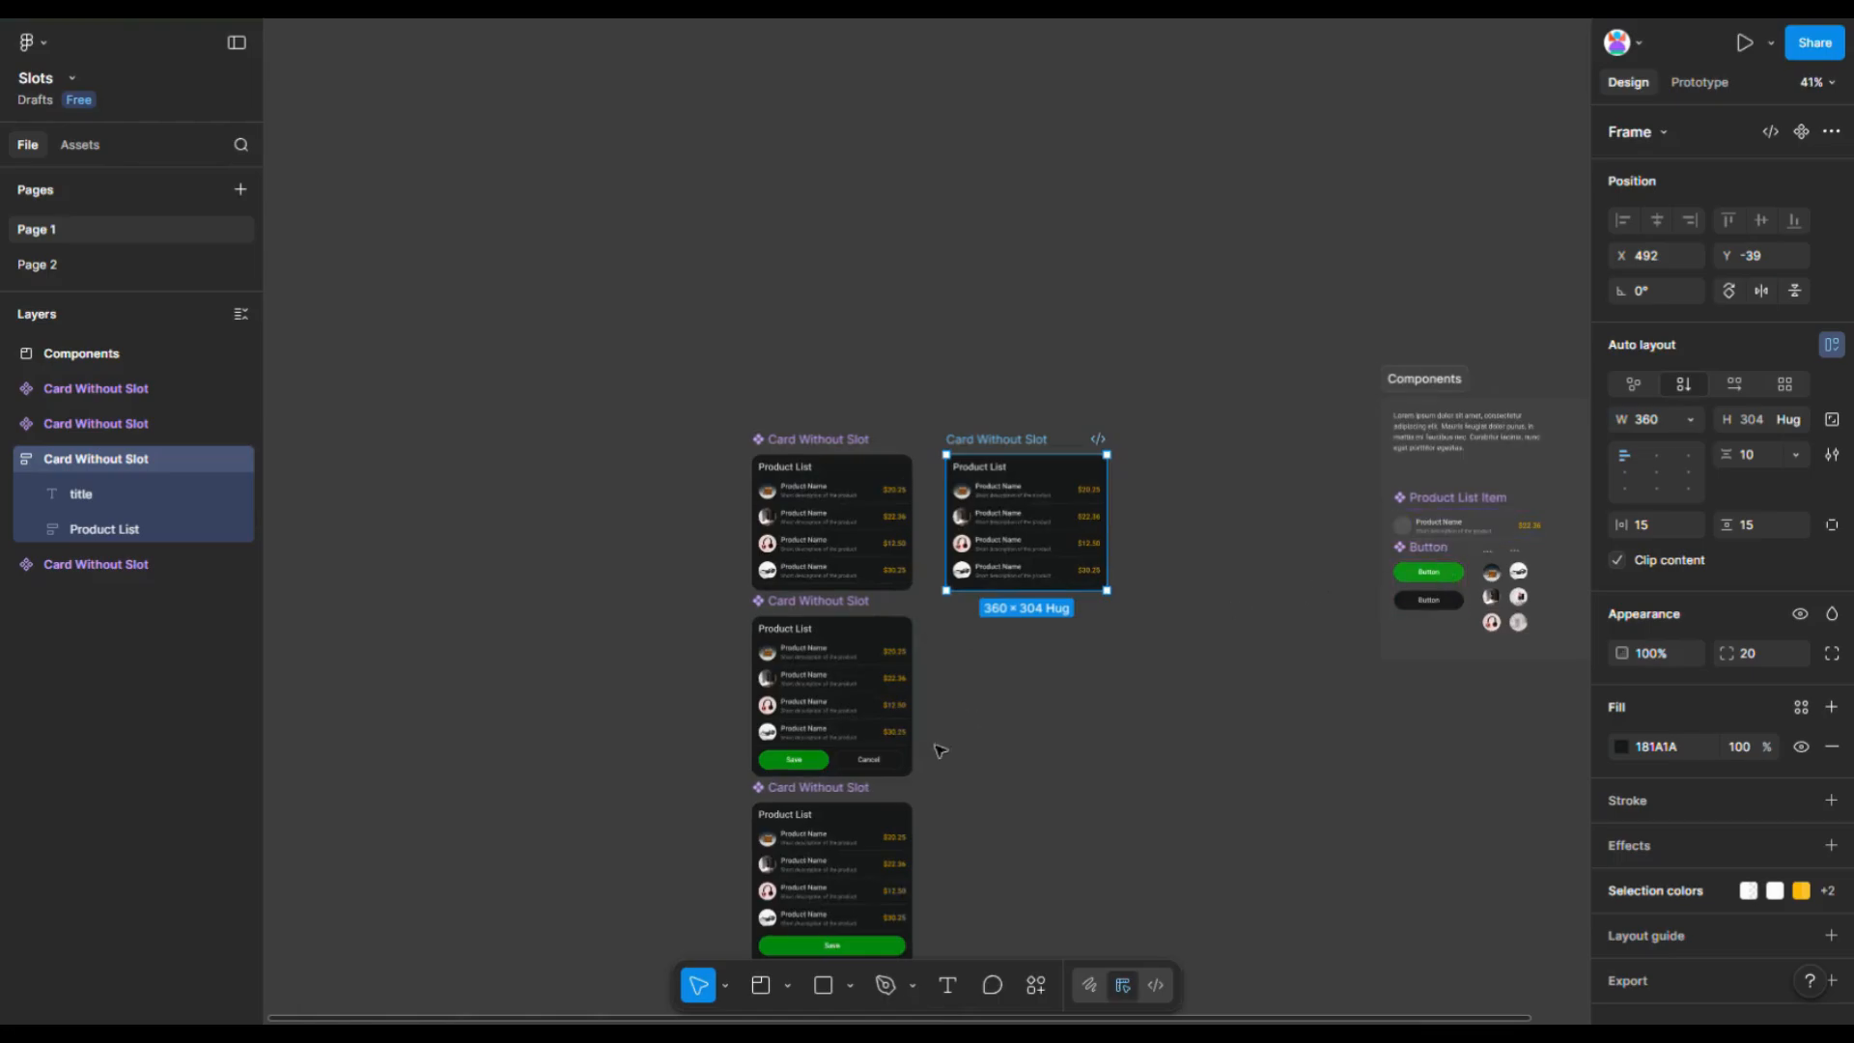
- Copy the Save and Cancel button row from the second card into the bottom of the detached card
double_click(847, 766)
left_click_drag(862, 766, 1049, 604)
scroll(1049, 603, "up", 5)
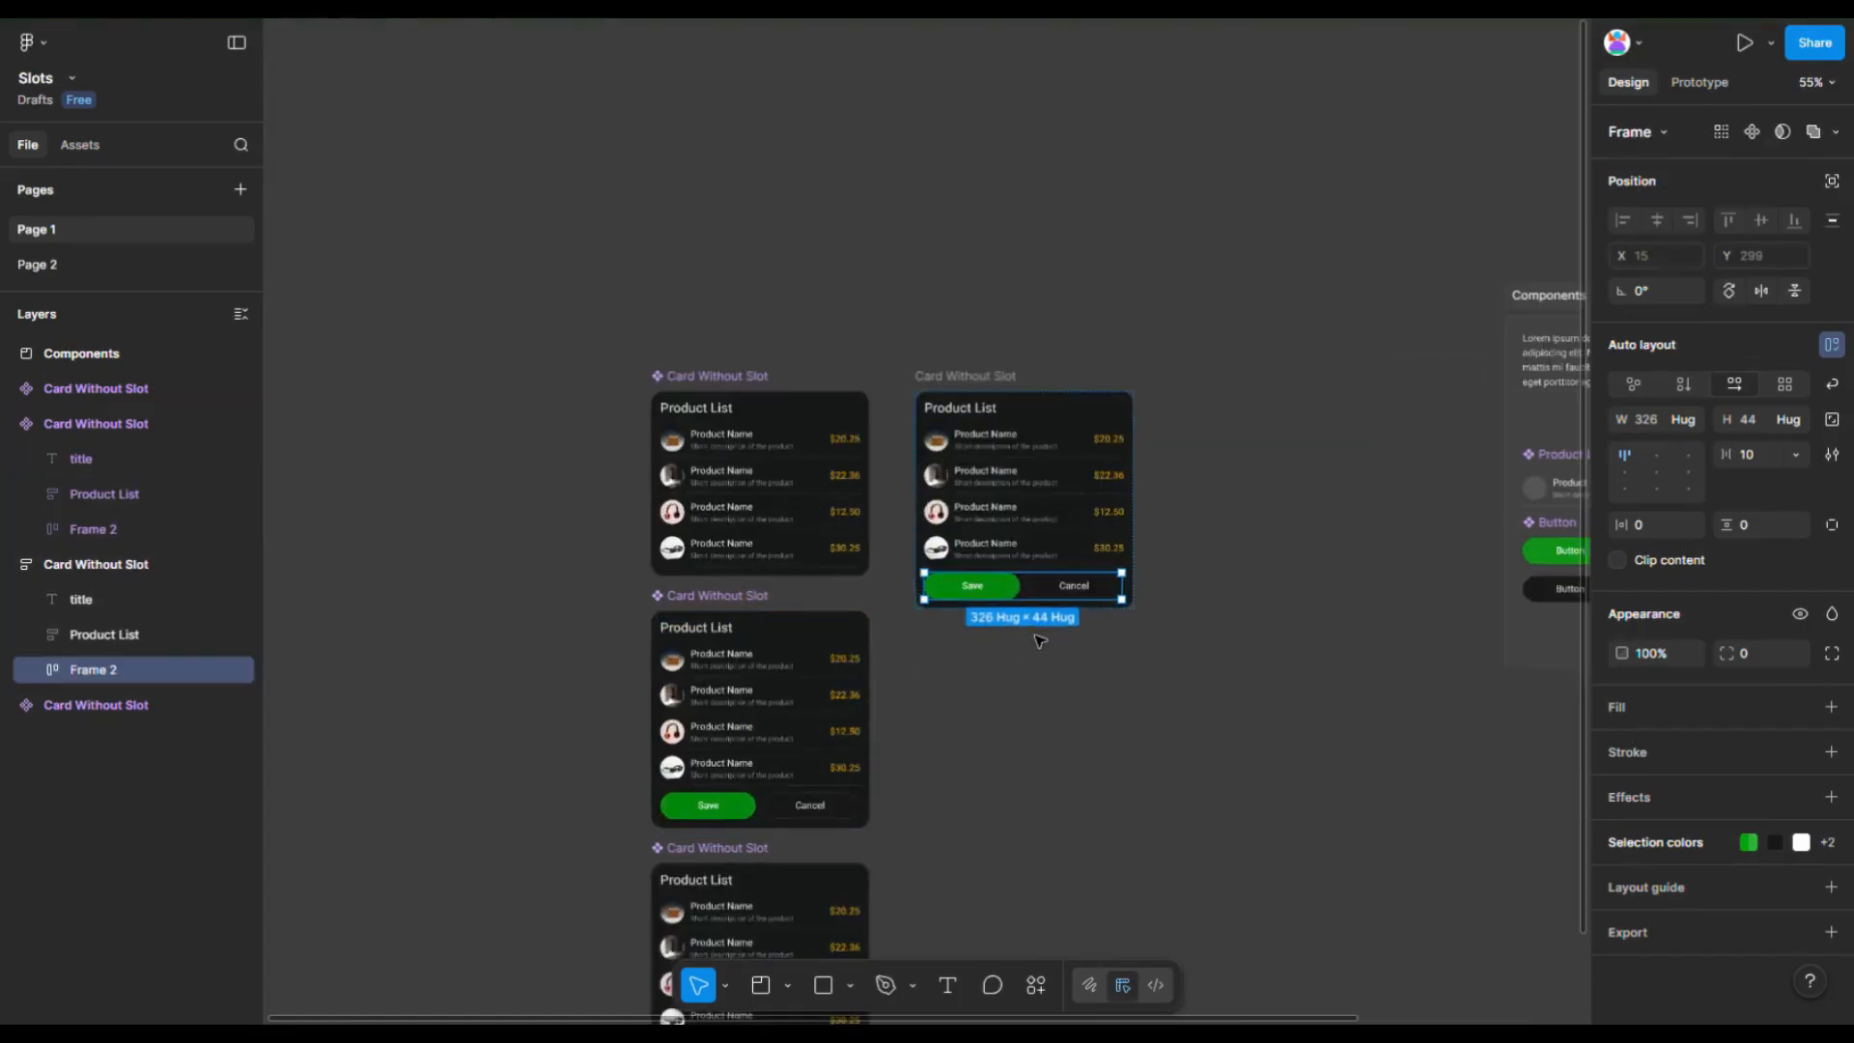
left_click(841, 141)
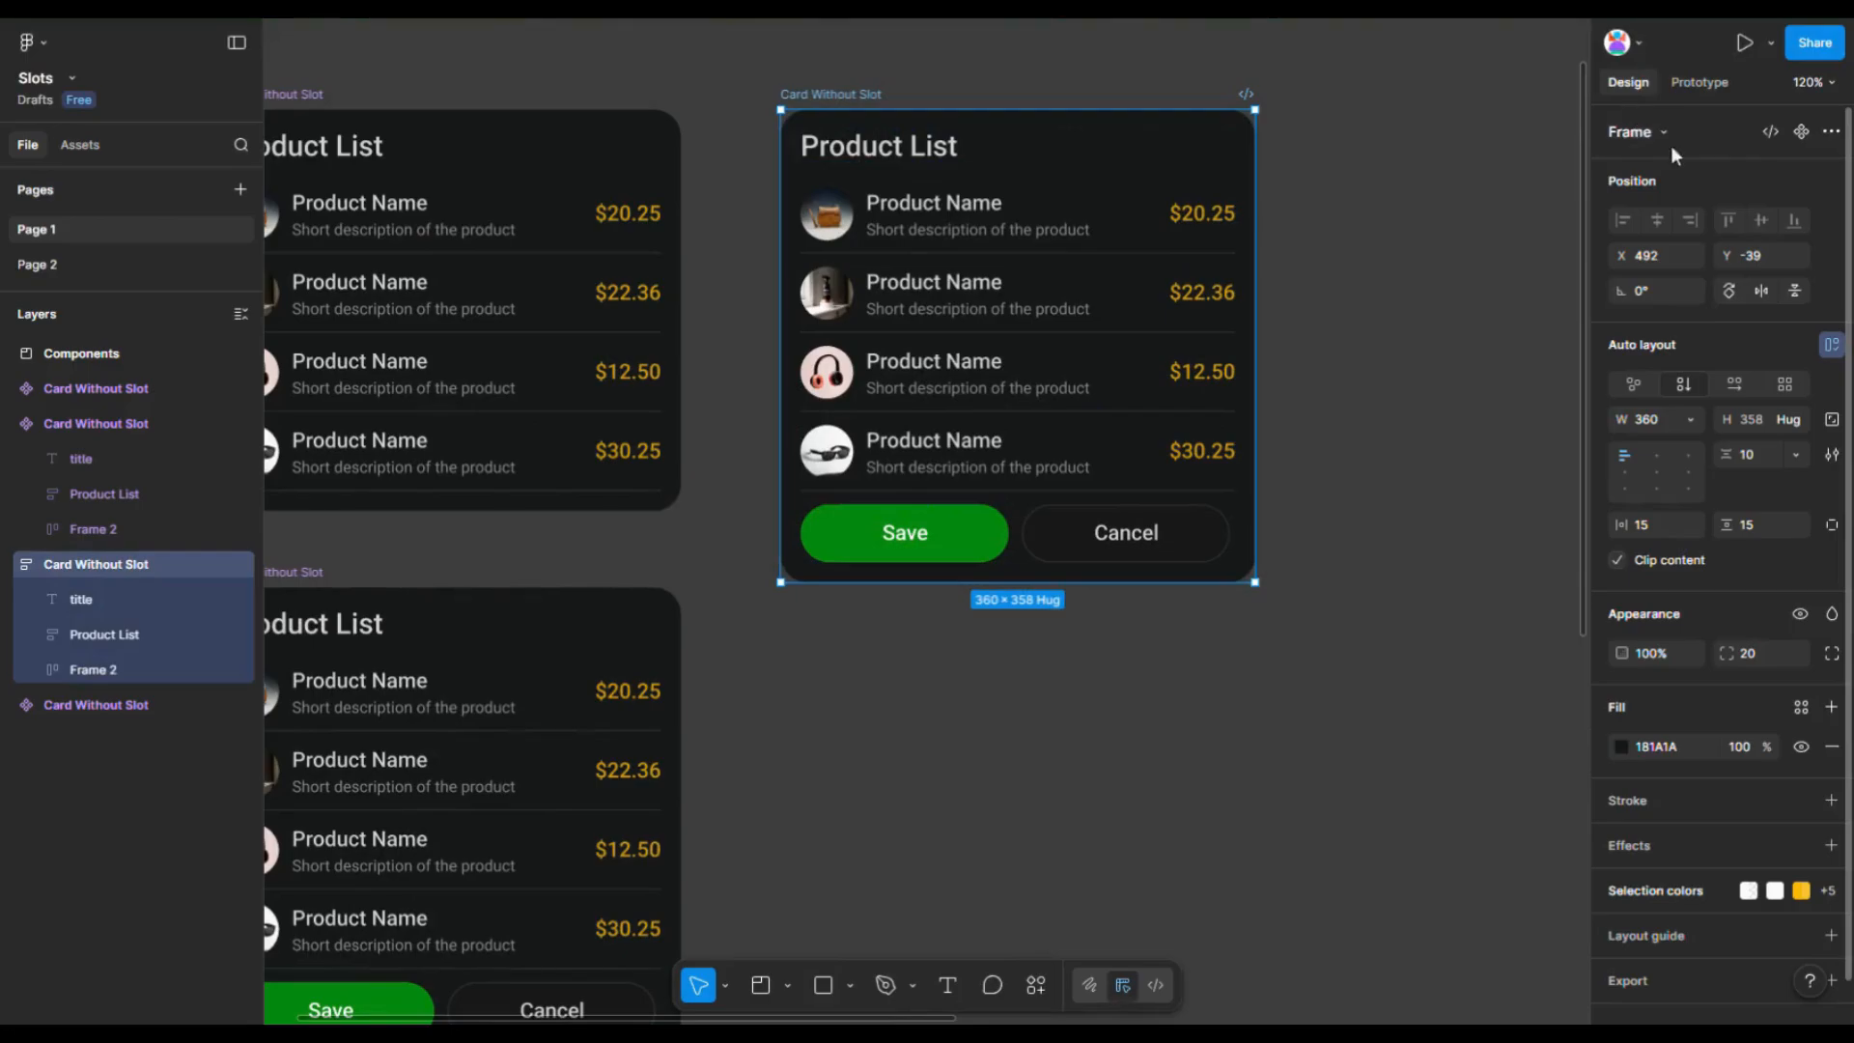
left_click(1802, 132)
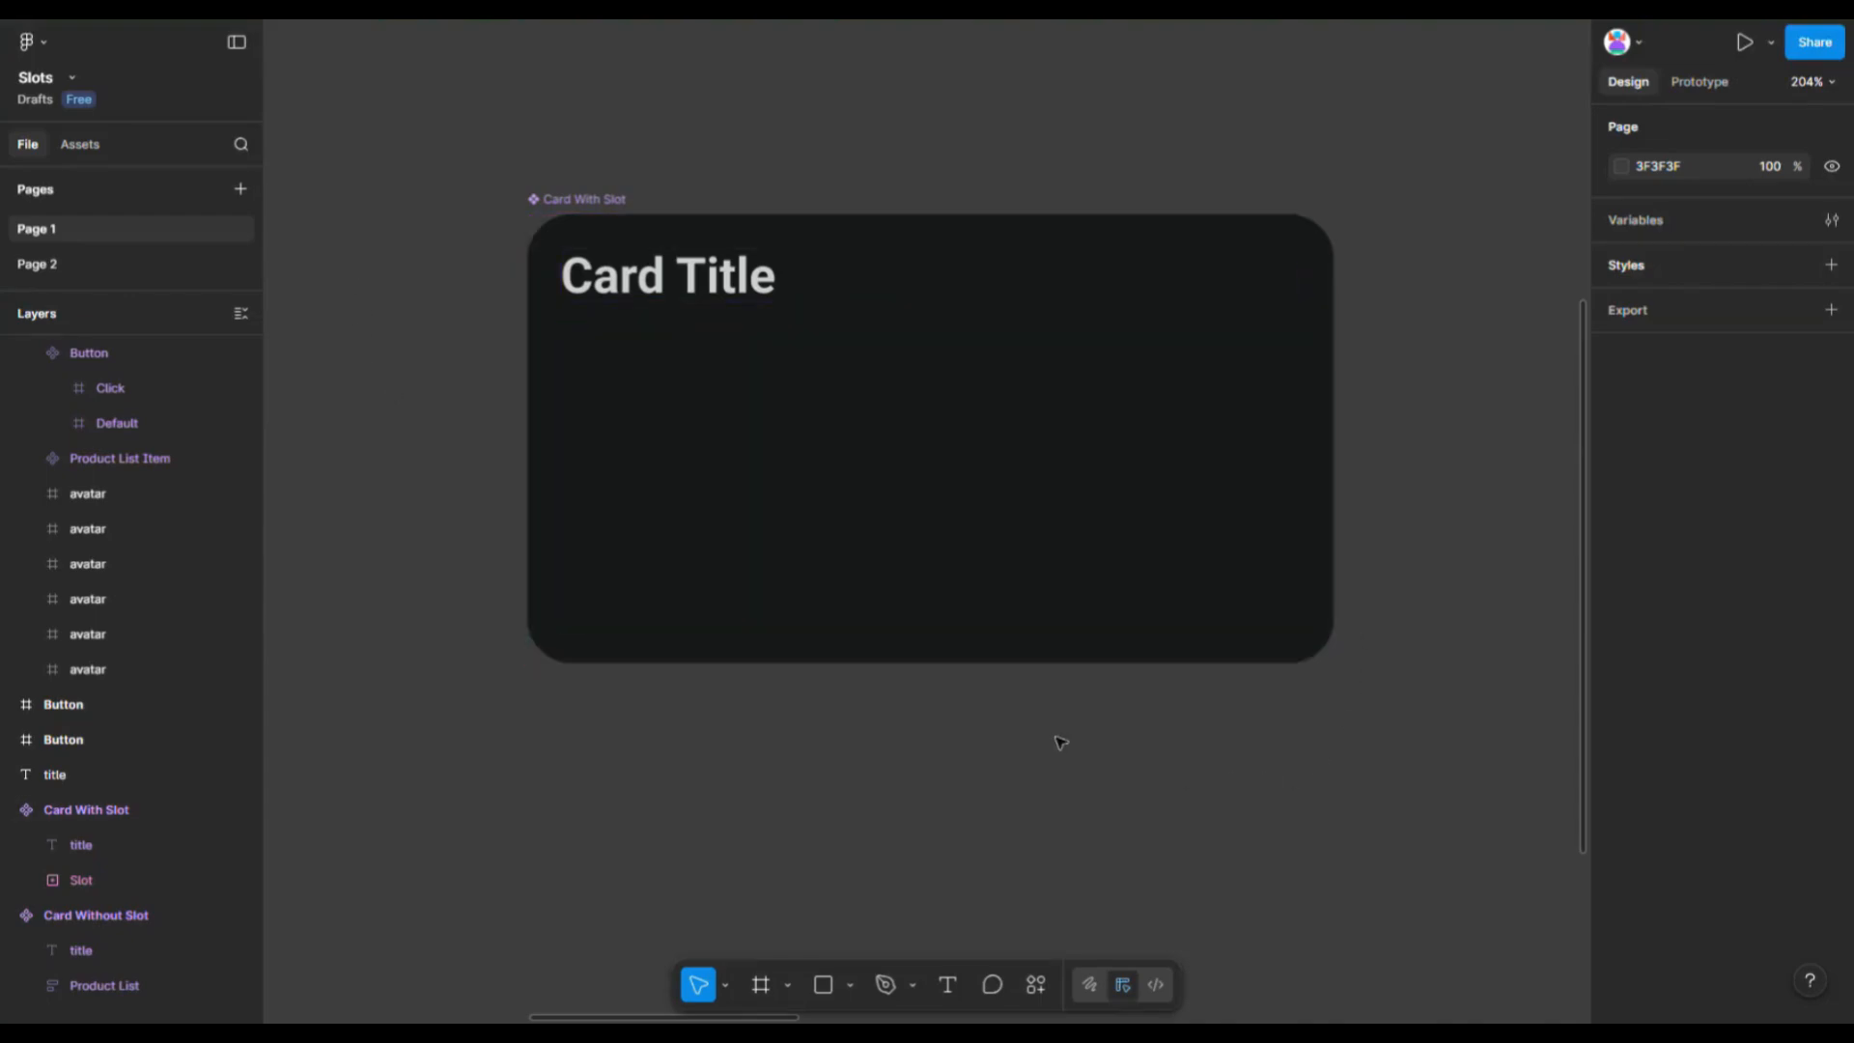
- Place an instance of the Card With Slot component to the right of the component
left_click(584, 203)
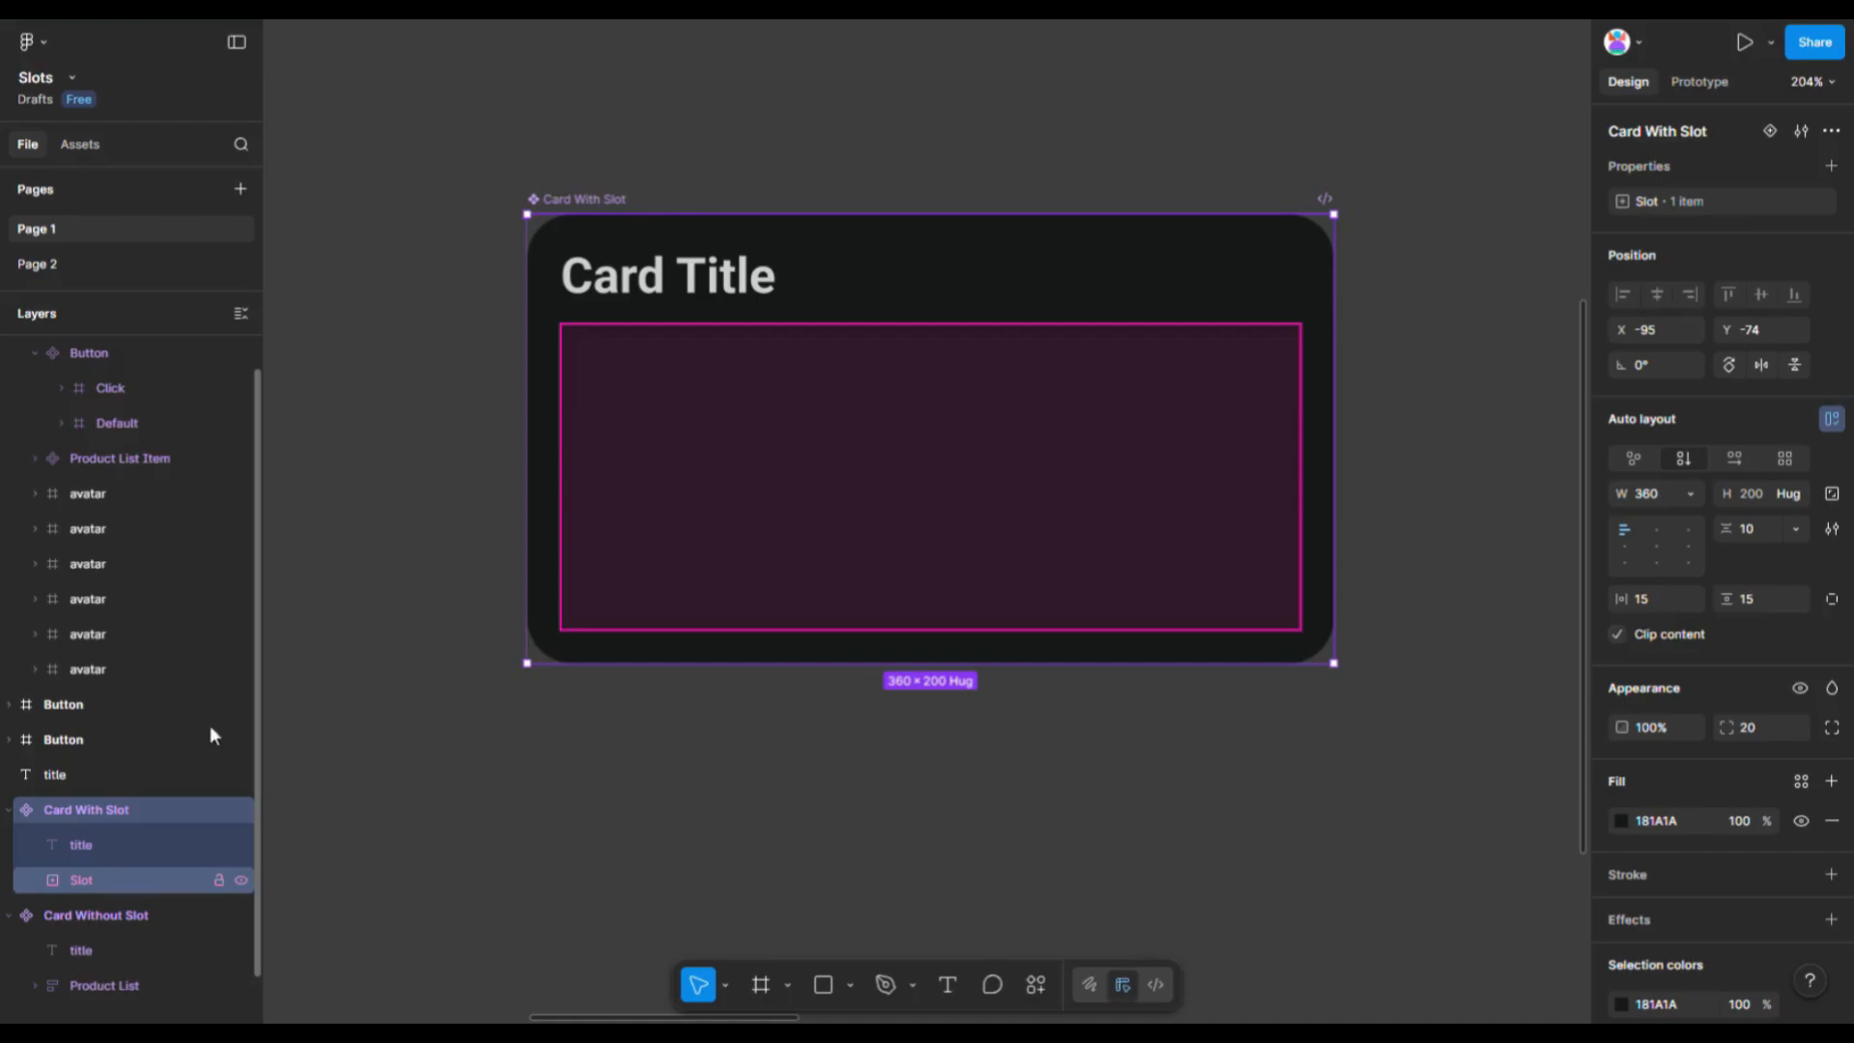
scroll(362, 343, "down", 5)
left_click_drag(652, 263, 1090, 255)
scroll(741, 629, "down", 4)
- Fill the instance's slot with the lorem ipsum paragraph, the Cancel button and the Save button above it
left_click(752, 94)
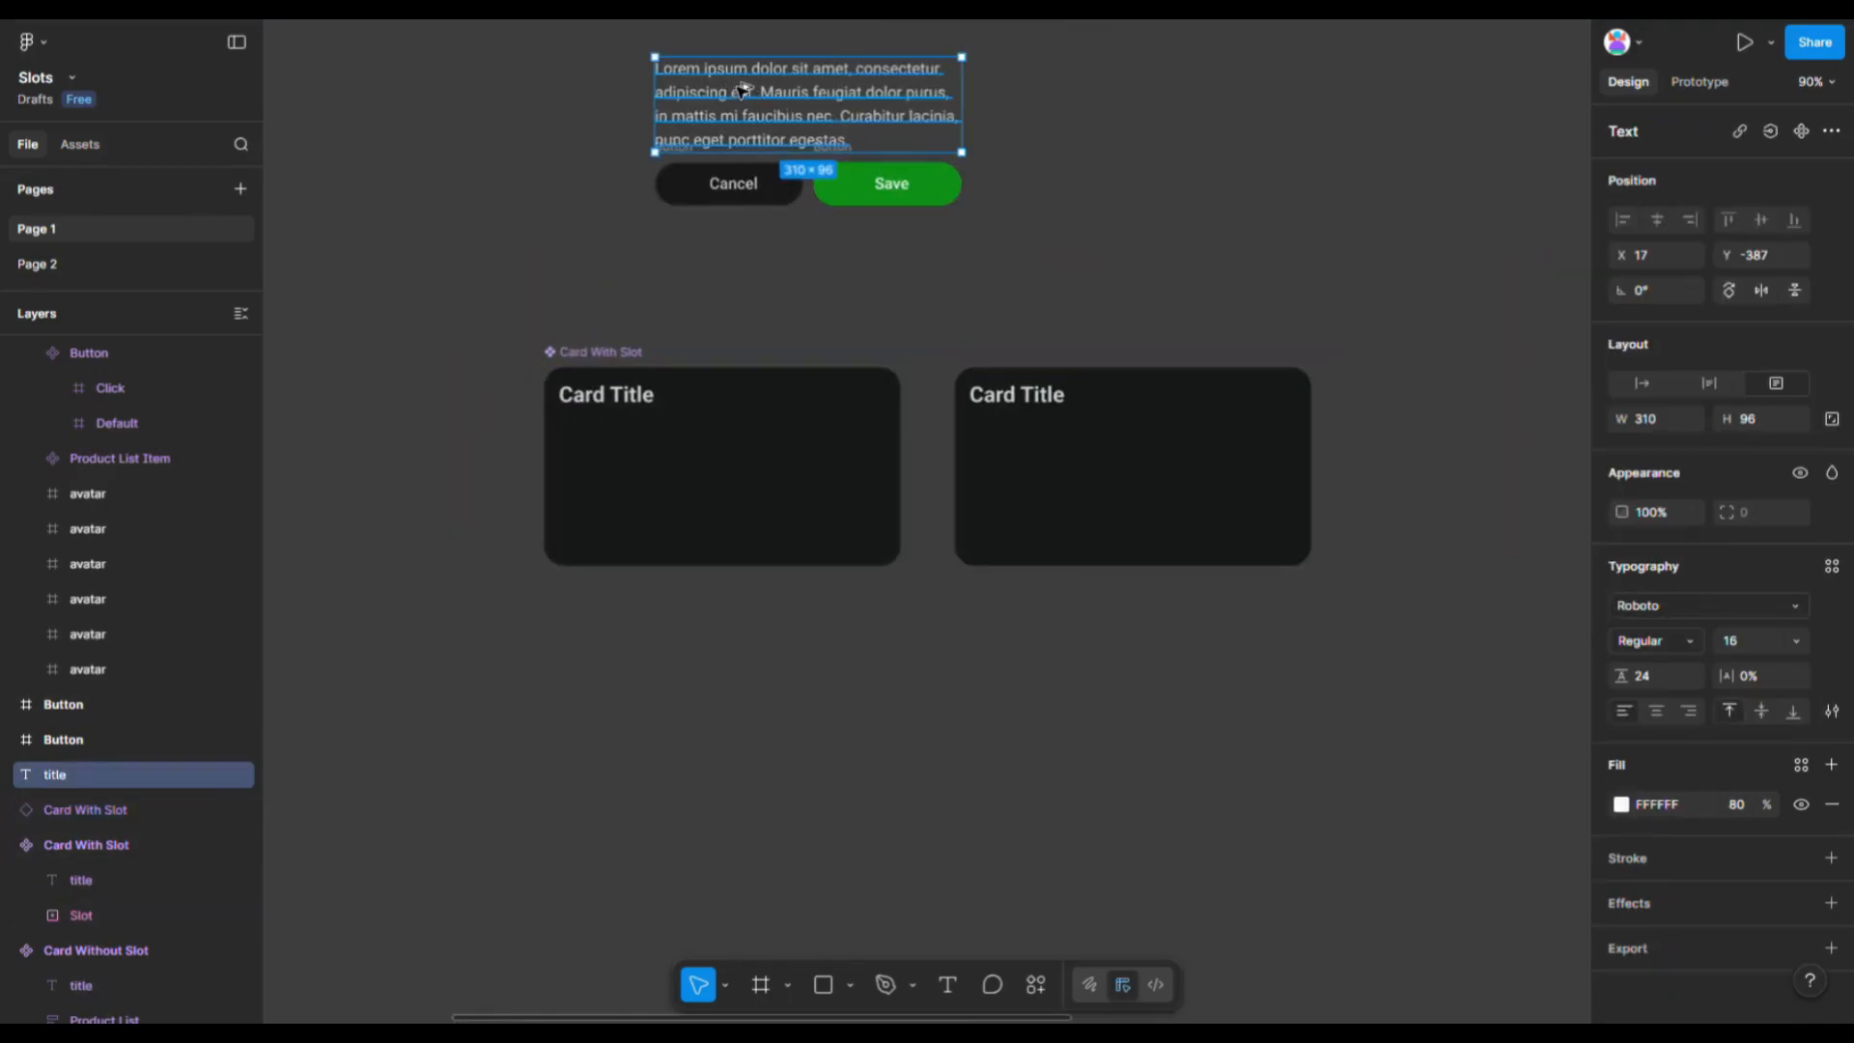
left_click_drag(743, 91, 1068, 458)
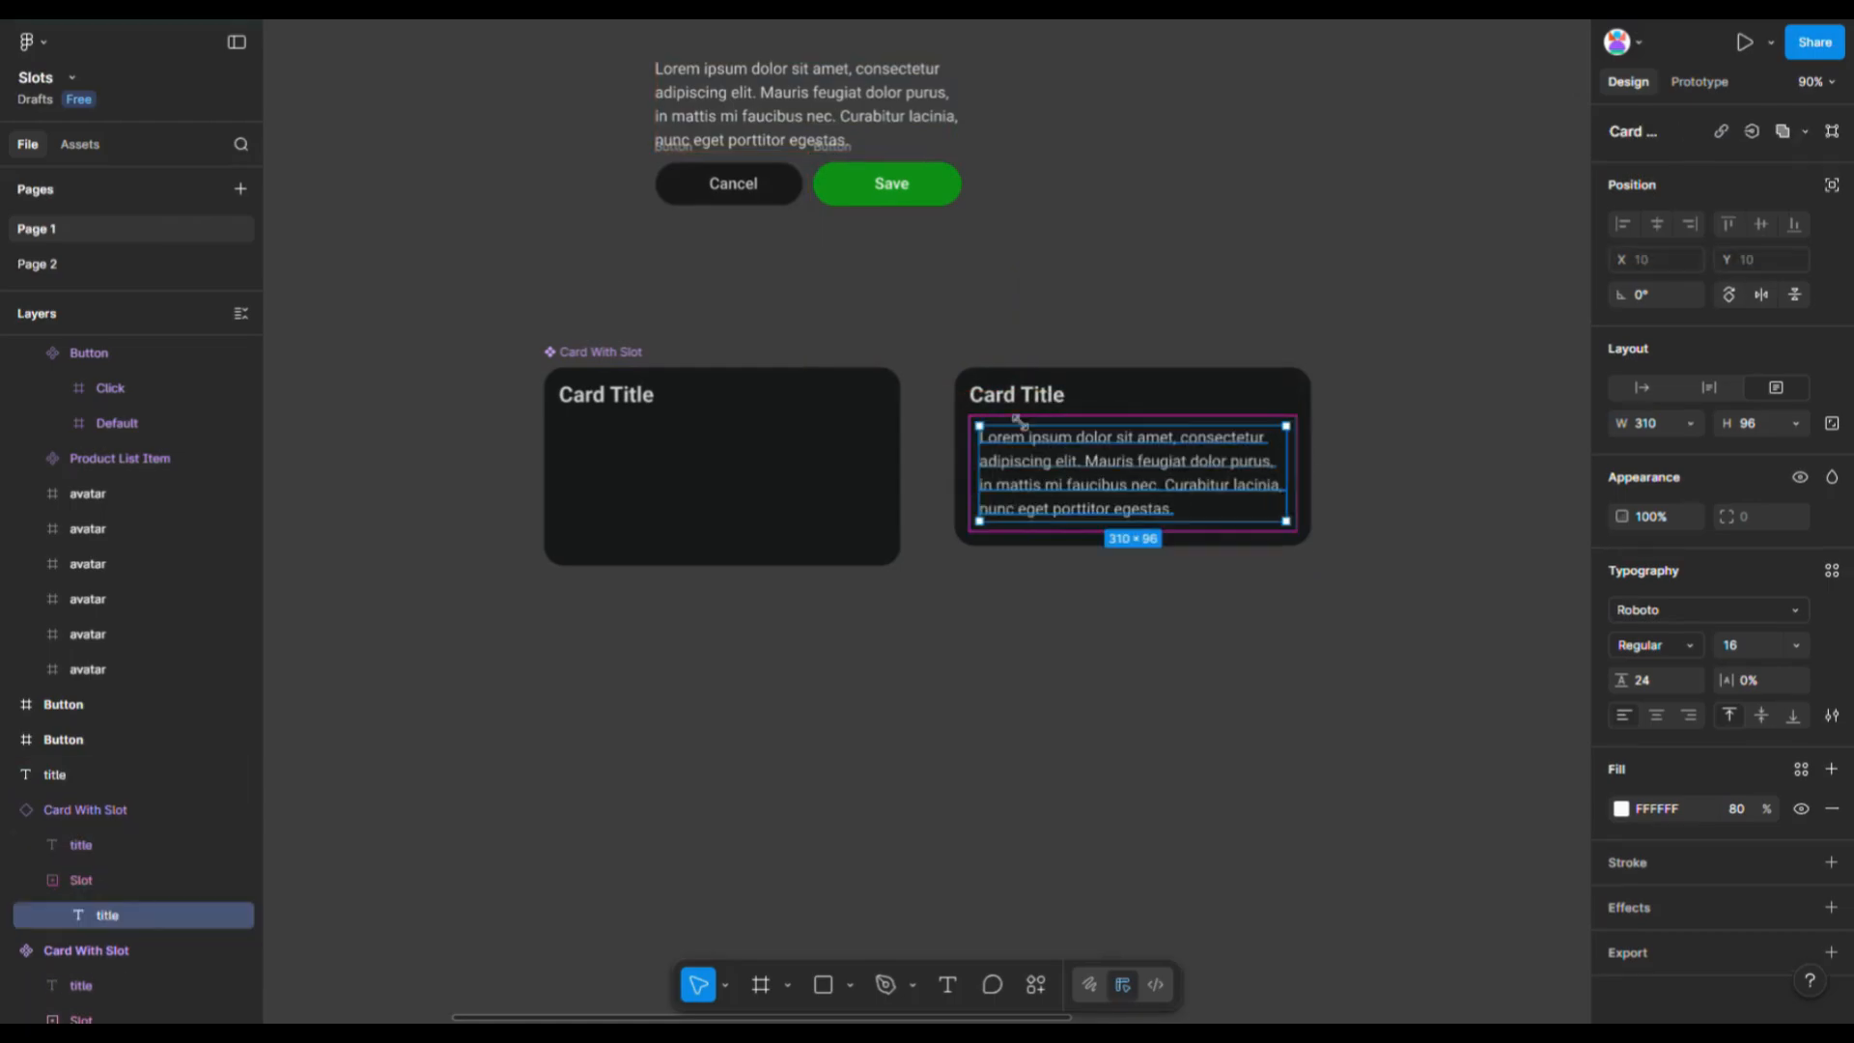
left_click(678, 158)
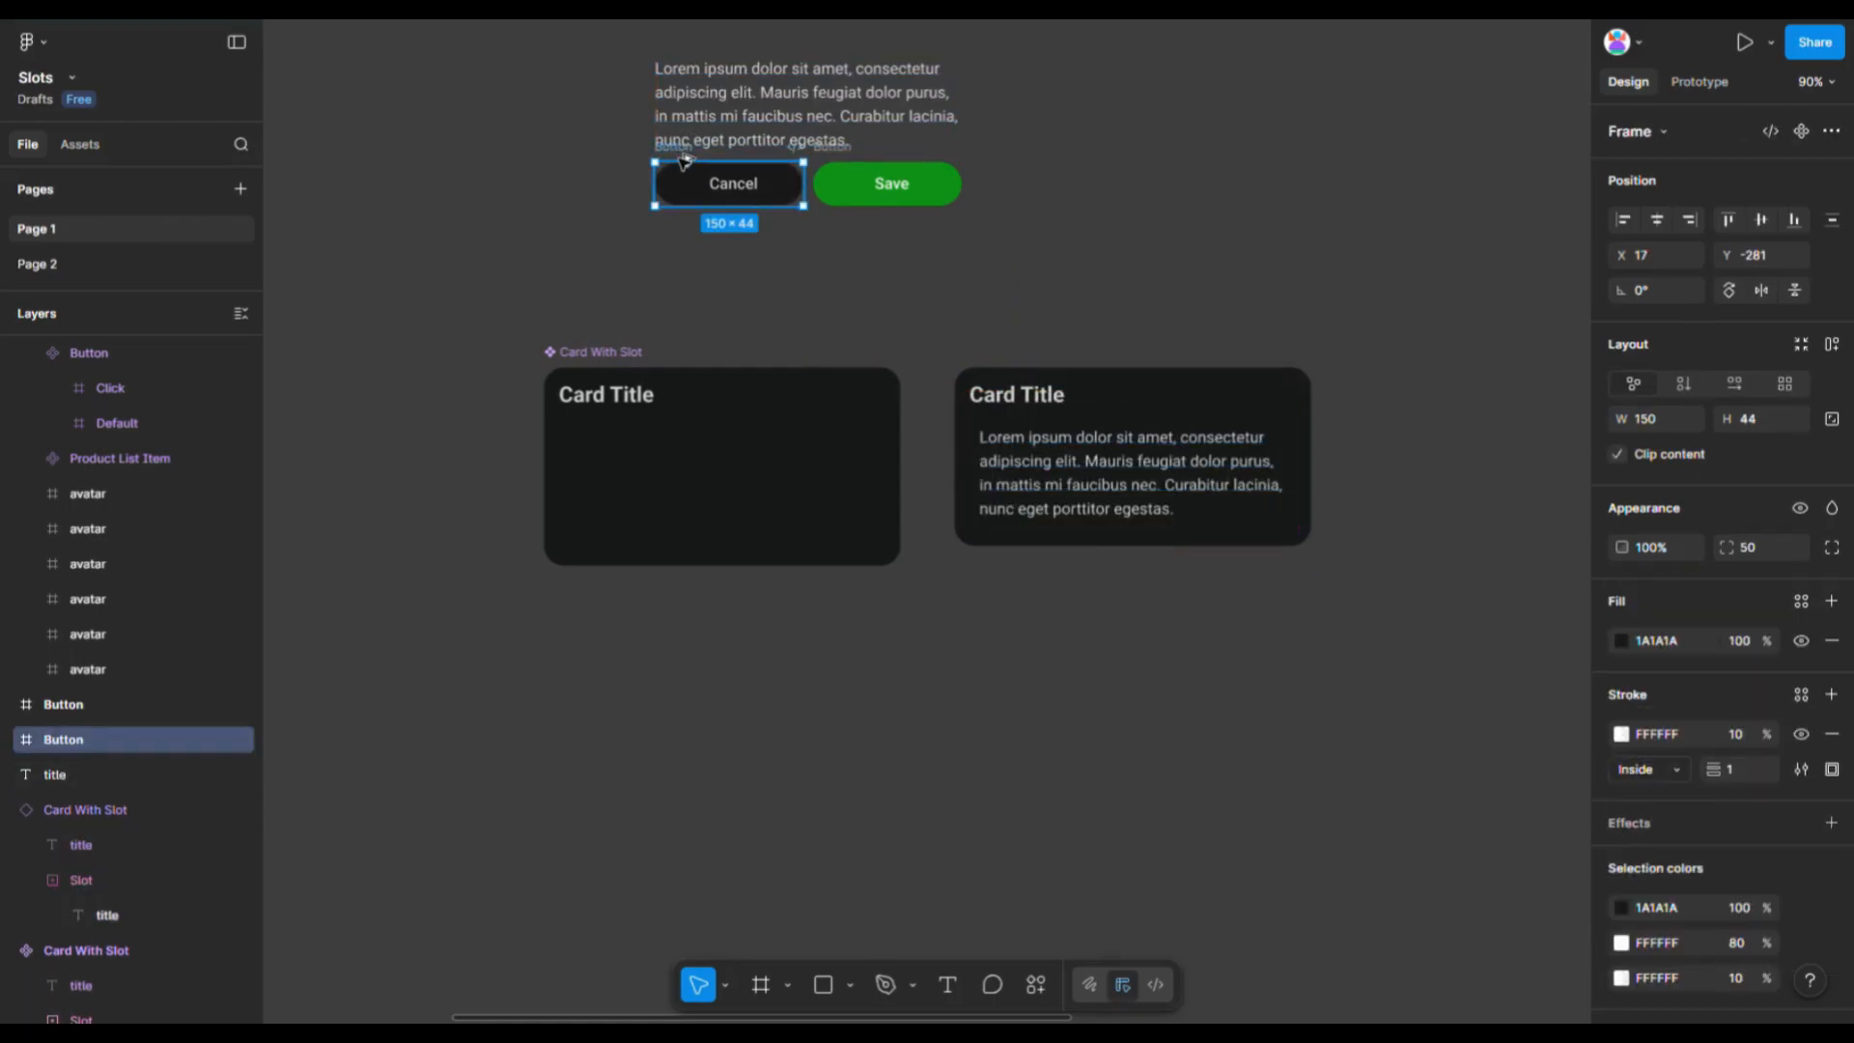
left_click_drag(684, 160, 1008, 528)
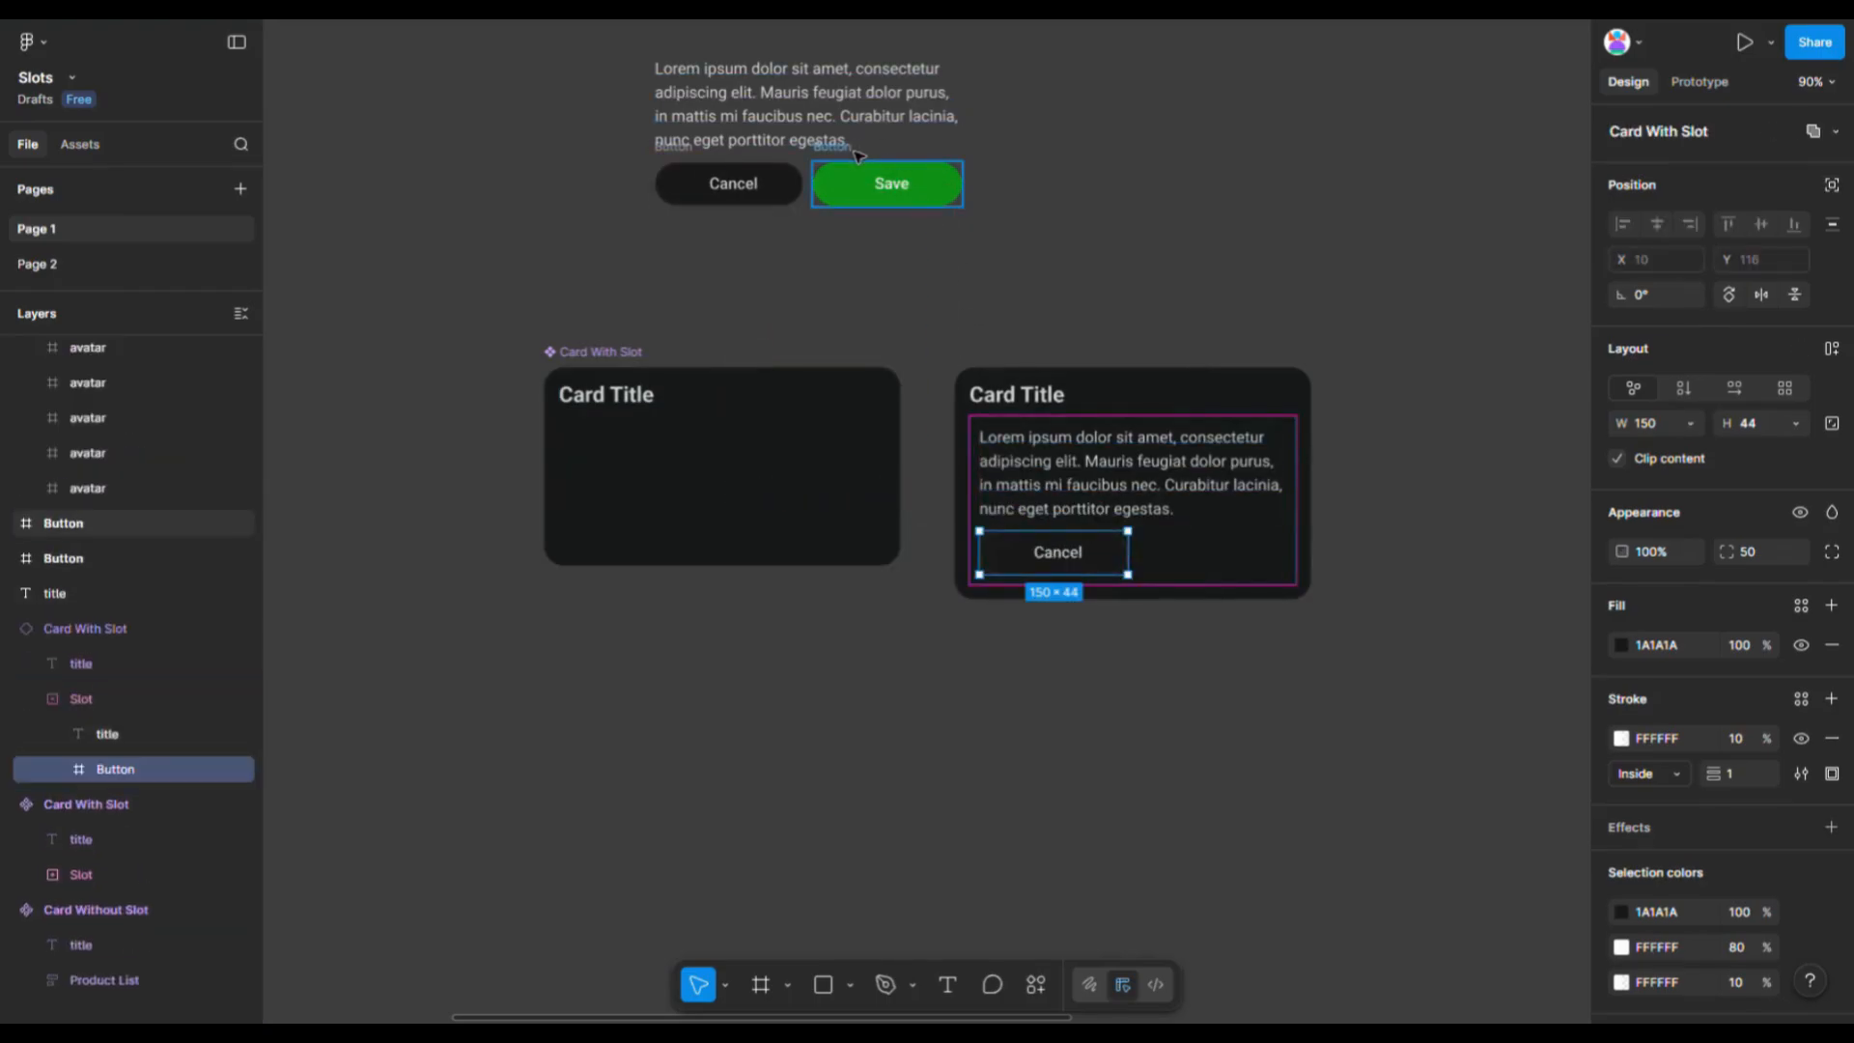
left_click_drag(857, 156, 1081, 570)
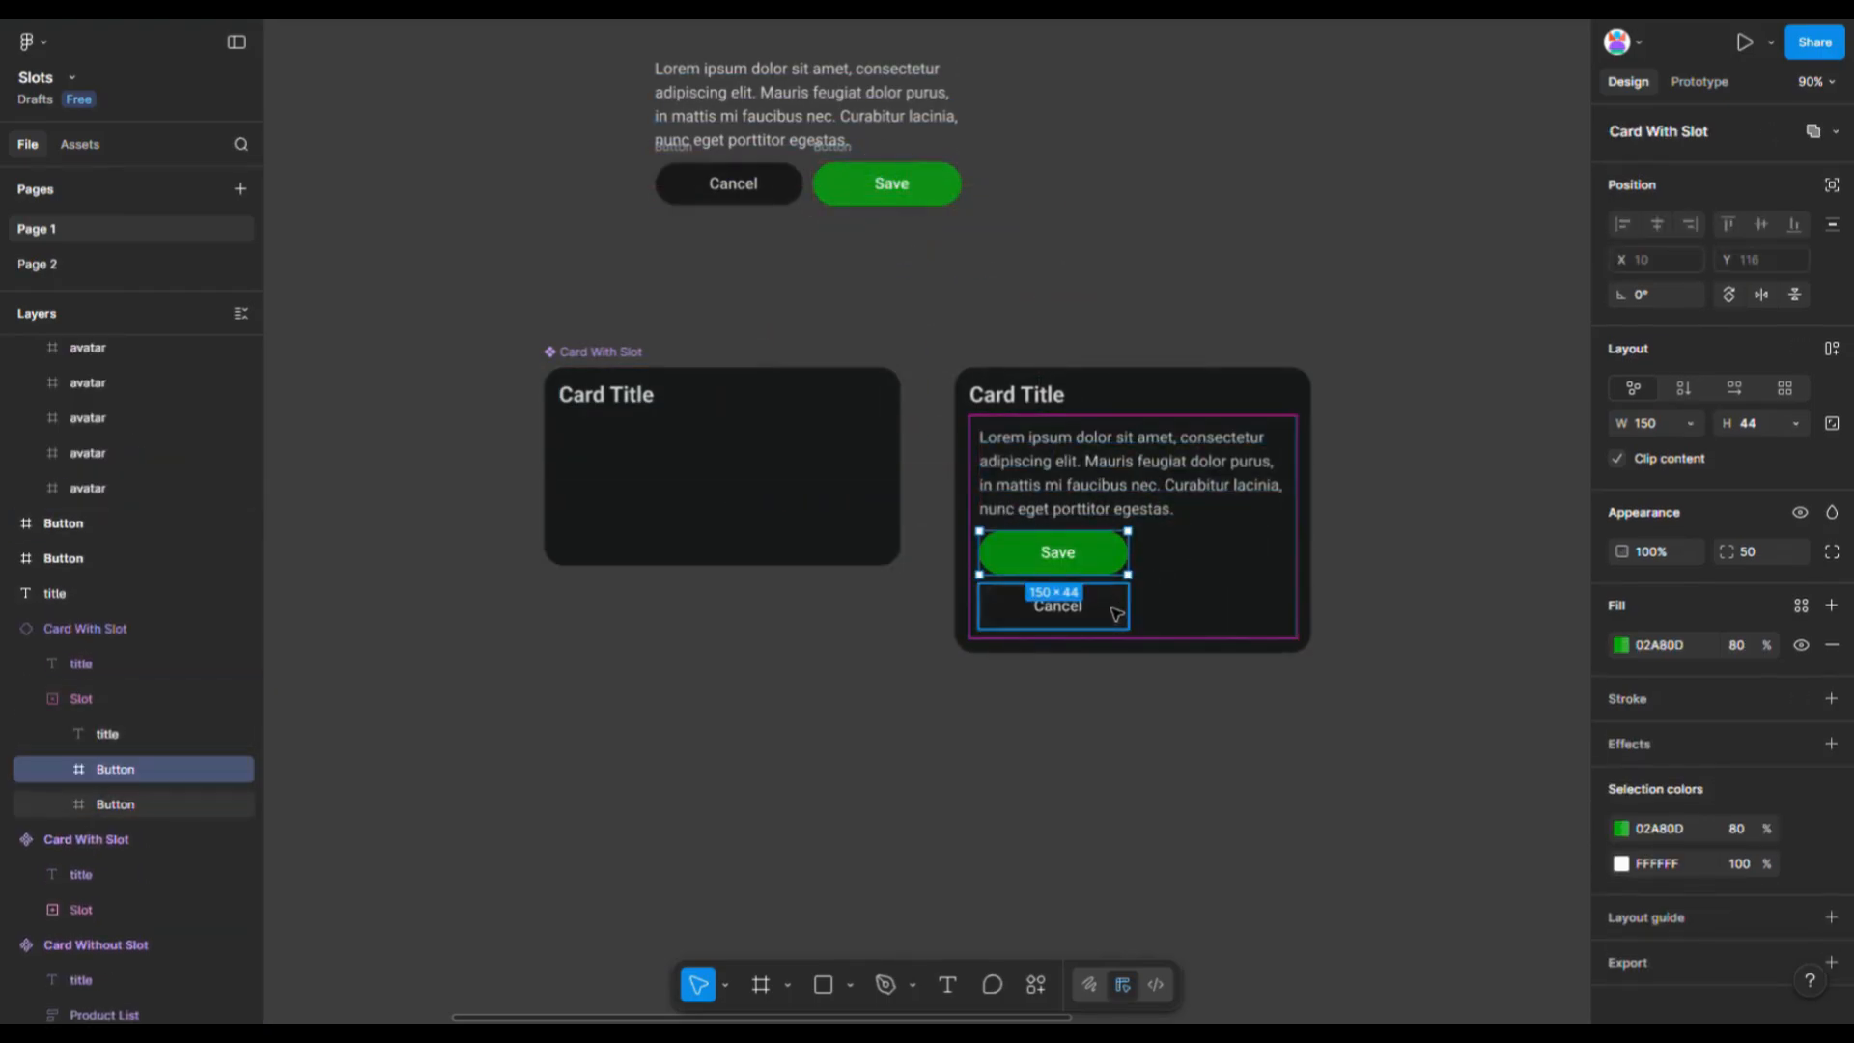
- Wrap the Save and Cancel buttons in the slot into a horizontal auto layout row
left_click(1117, 614, "shift")
left_click(1832, 349)
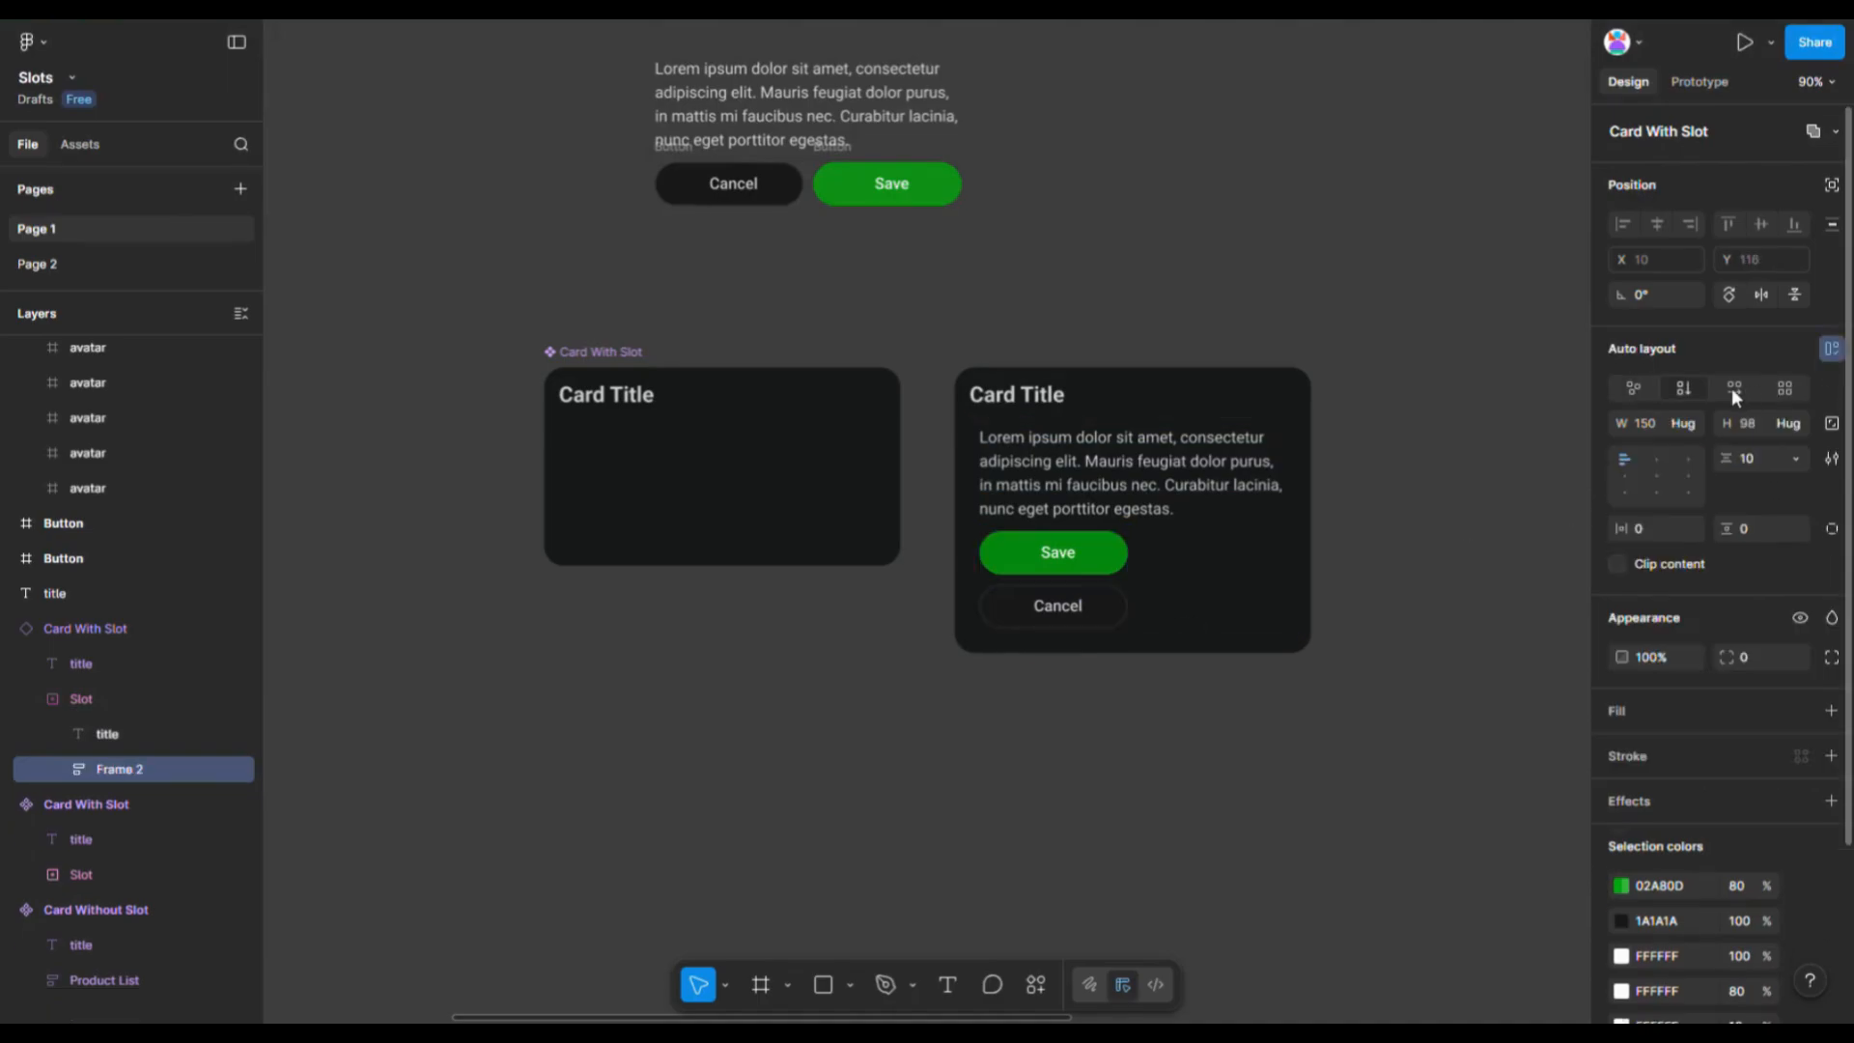
left_click(1731, 386)
scroll(1134, 597, "up", 3)
left_click(1312, 629)
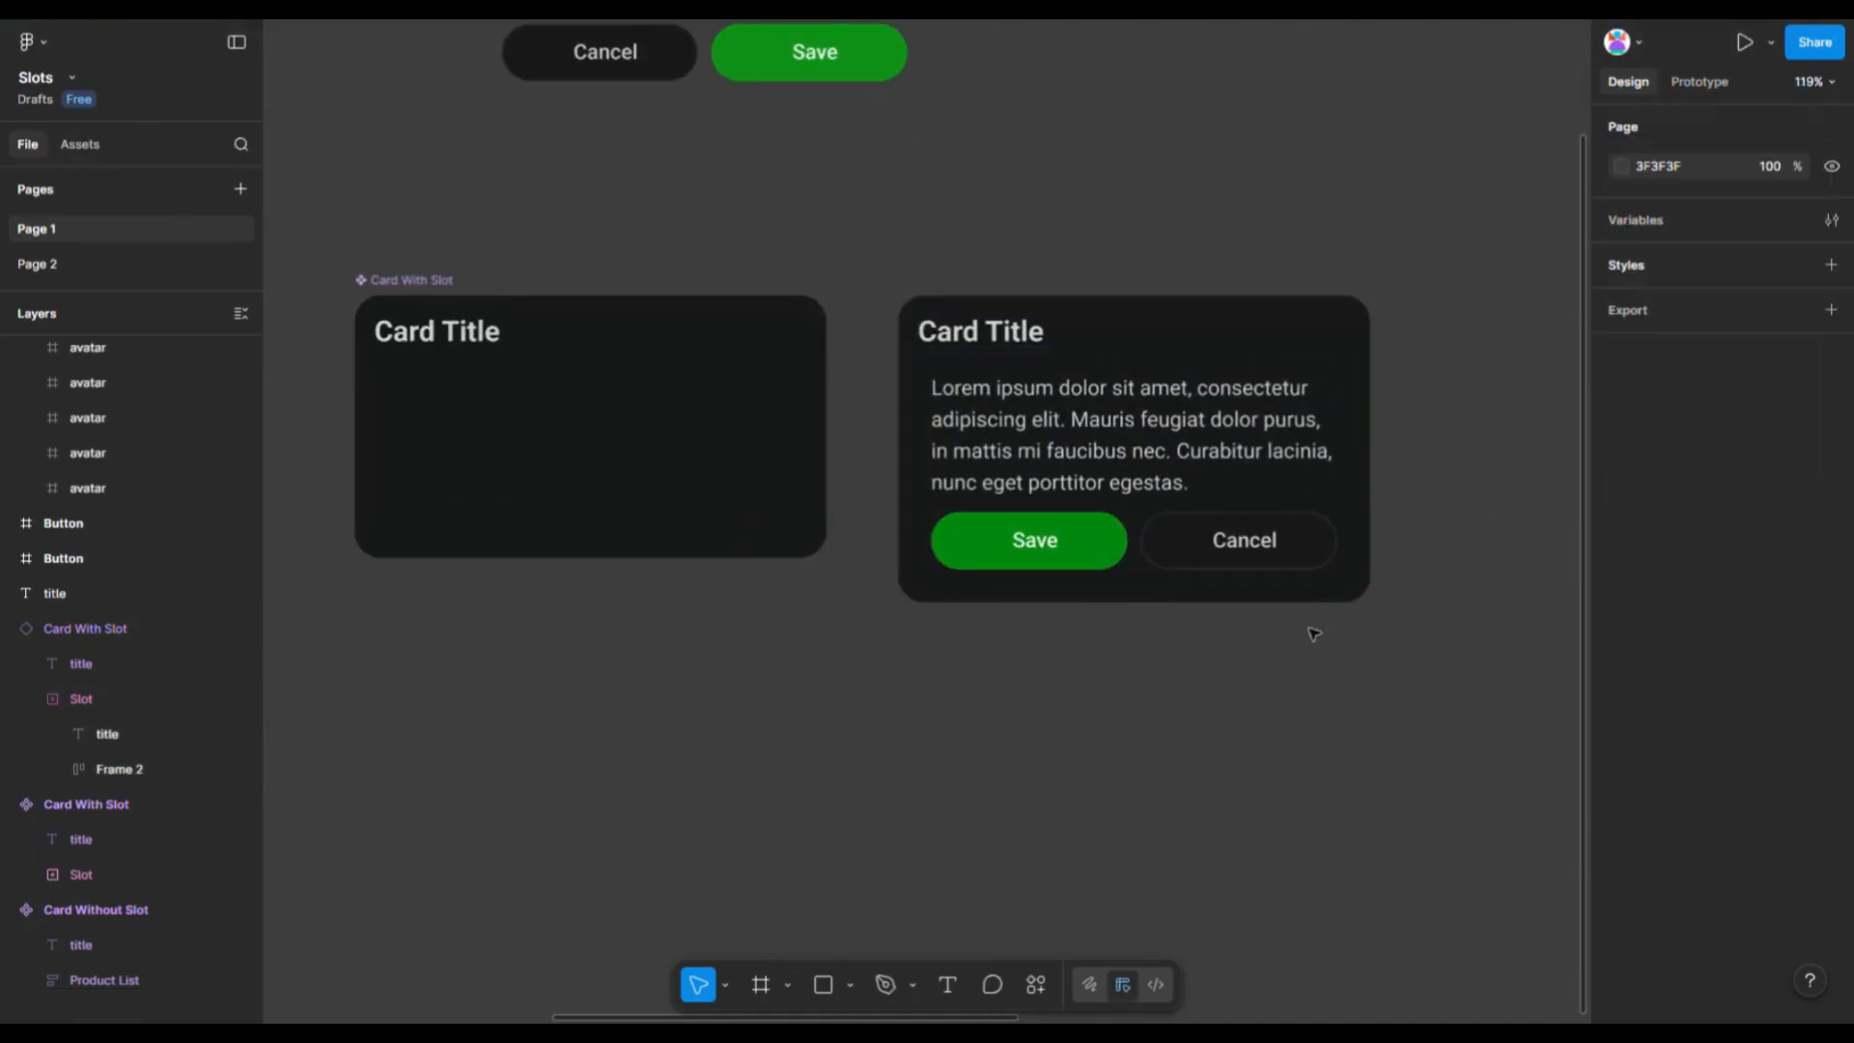
- Turn the Slot Tutorial card frame into a component
scroll(1353, 464, "right", 2)
scroll(1005, 527, "up", 2)
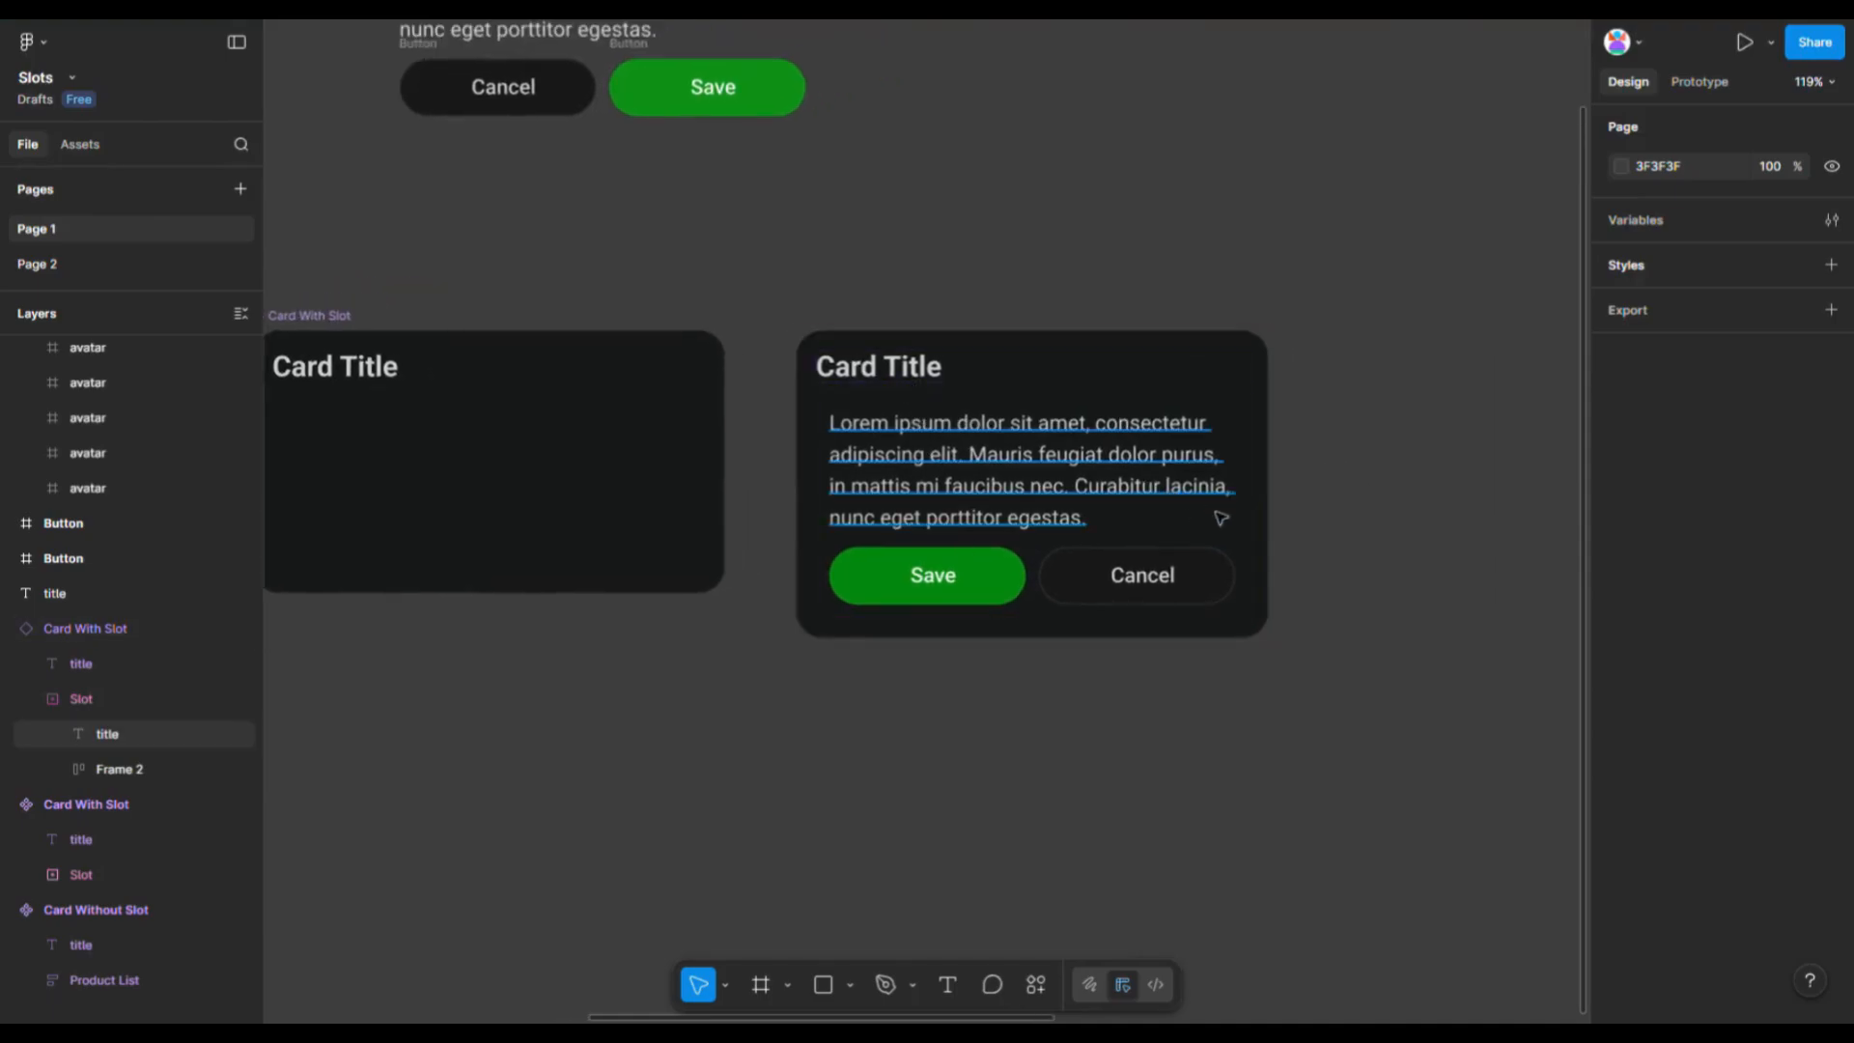
scroll(1242, 525, "up", 4)
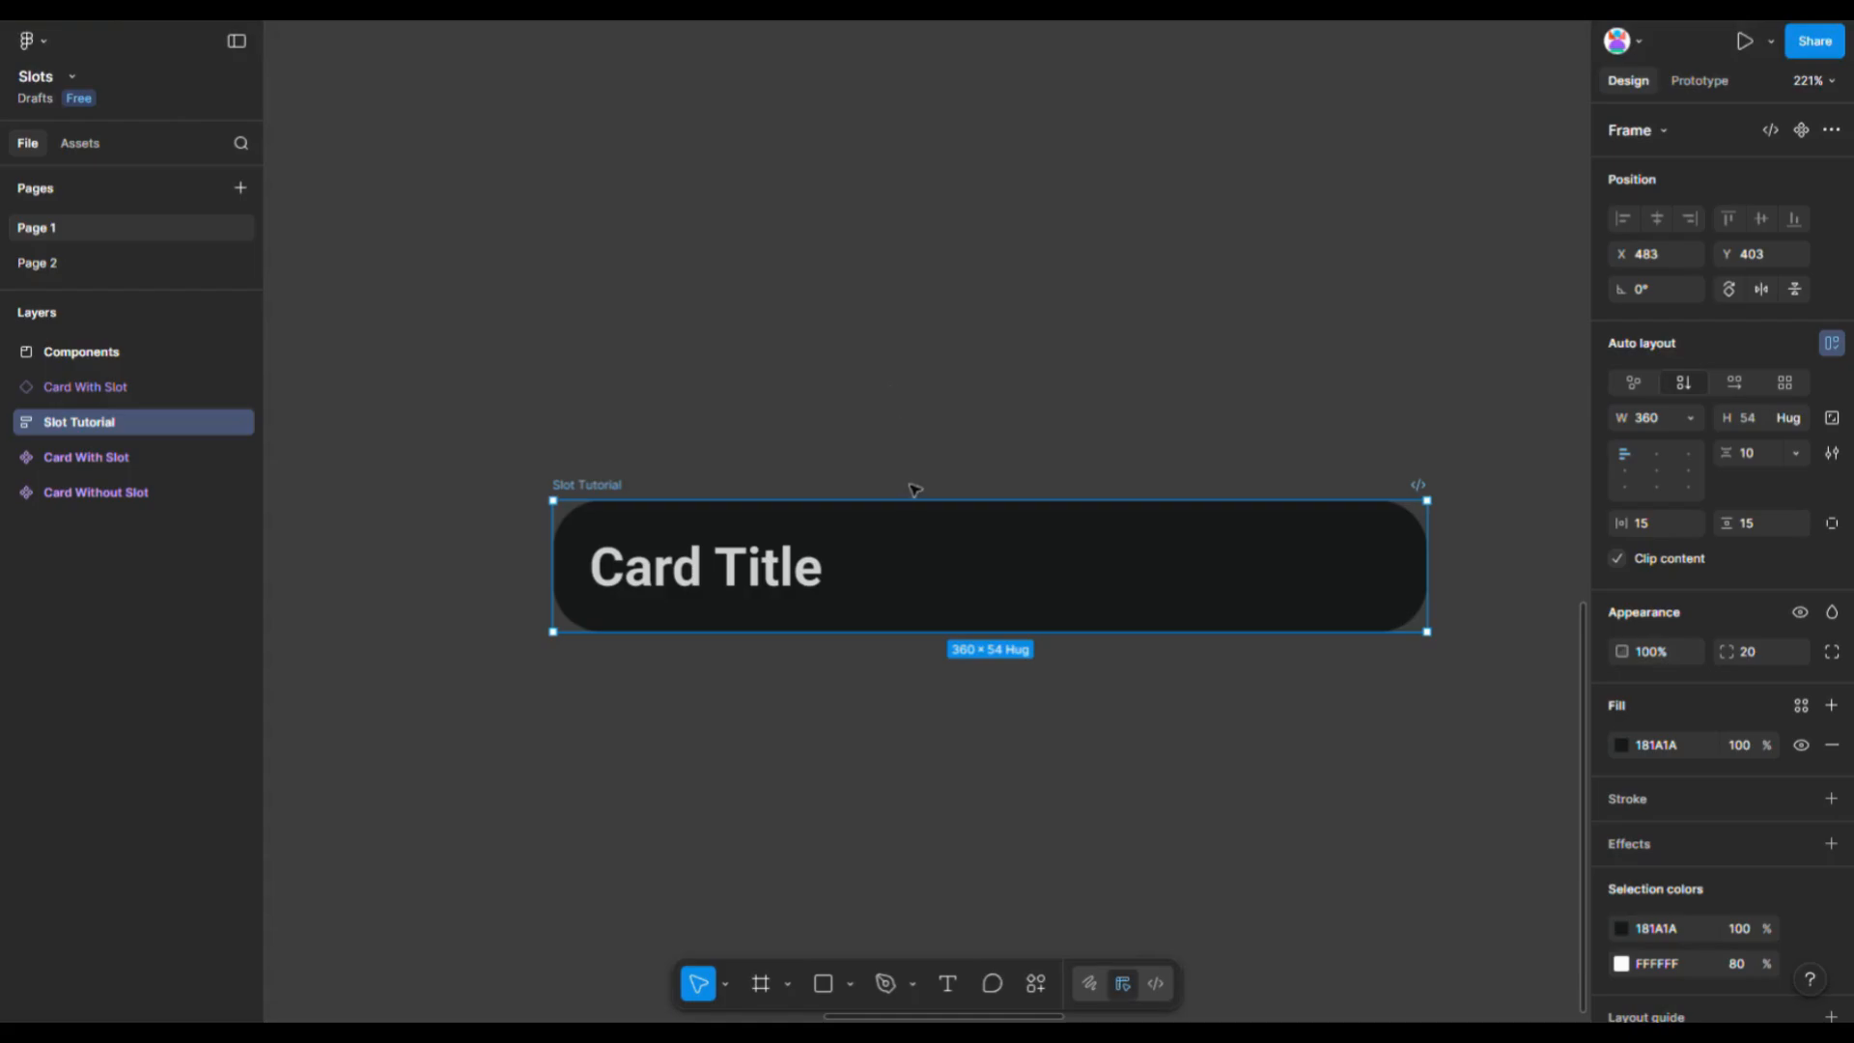
scroll(910, 473, "down", 1)
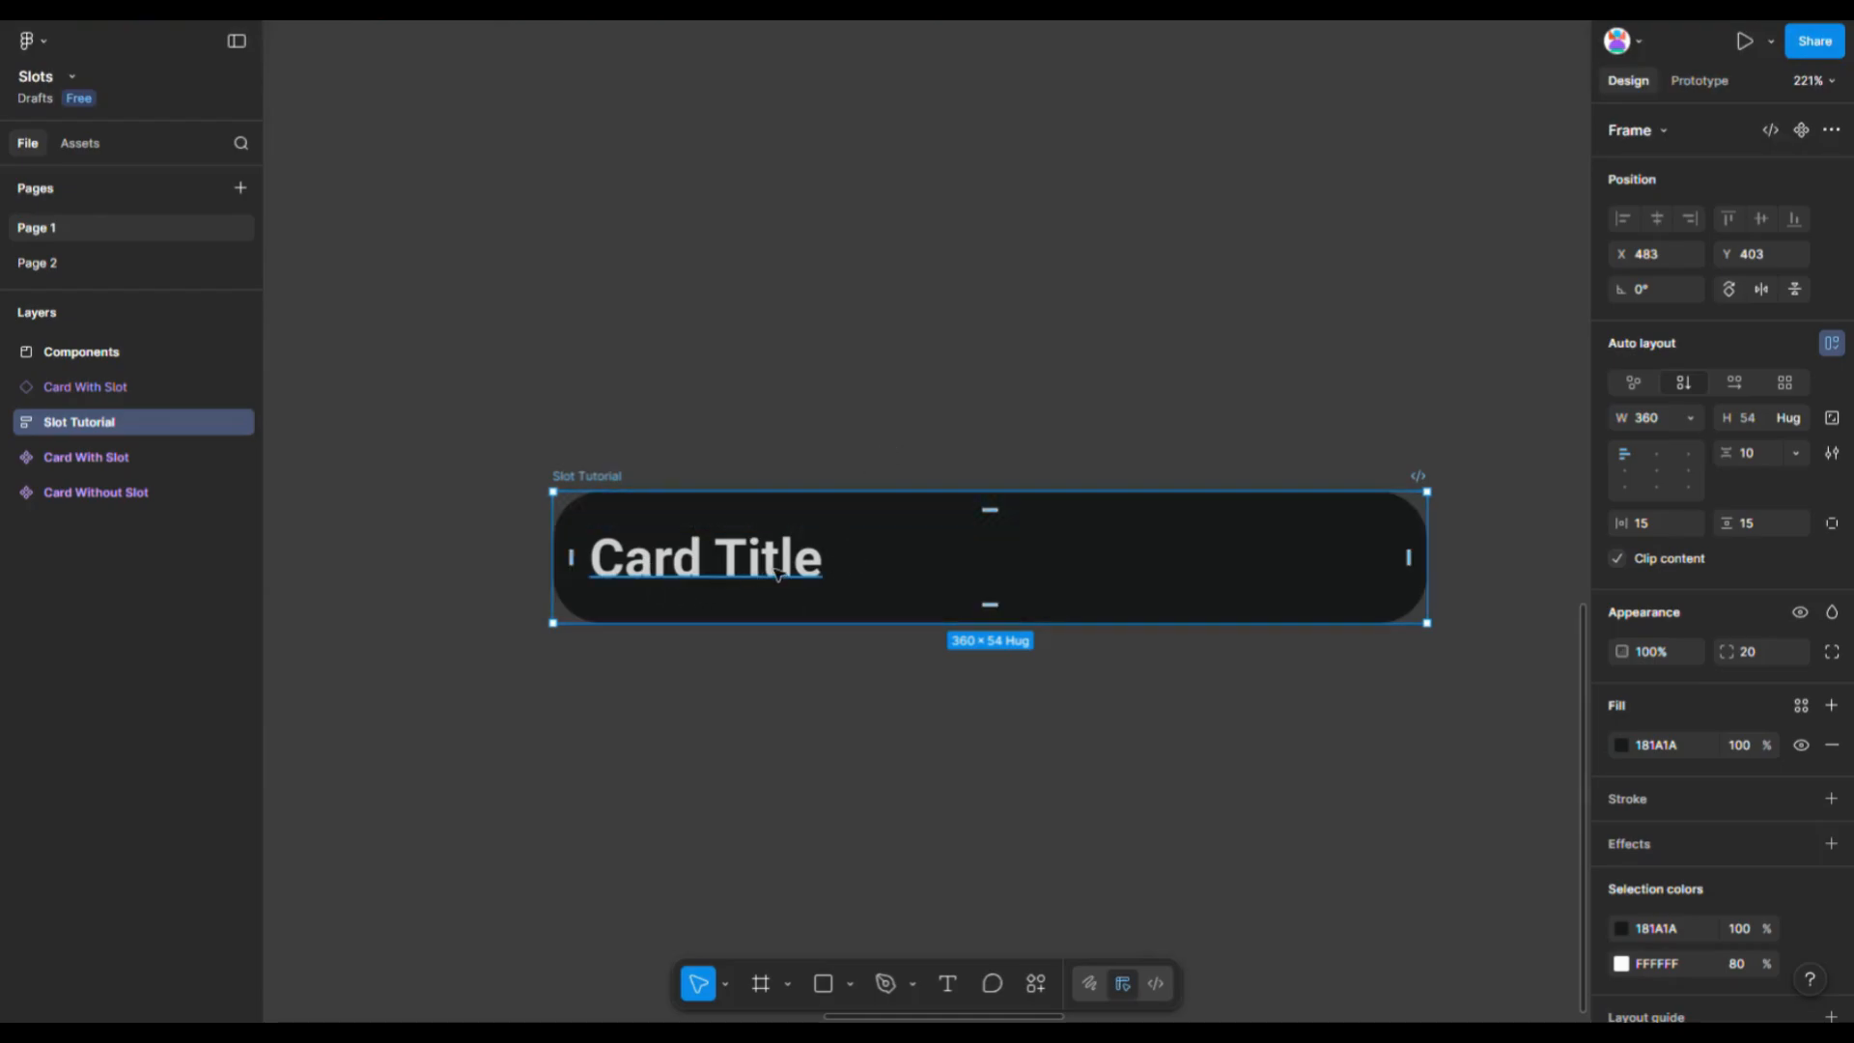
left_click(713, 588)
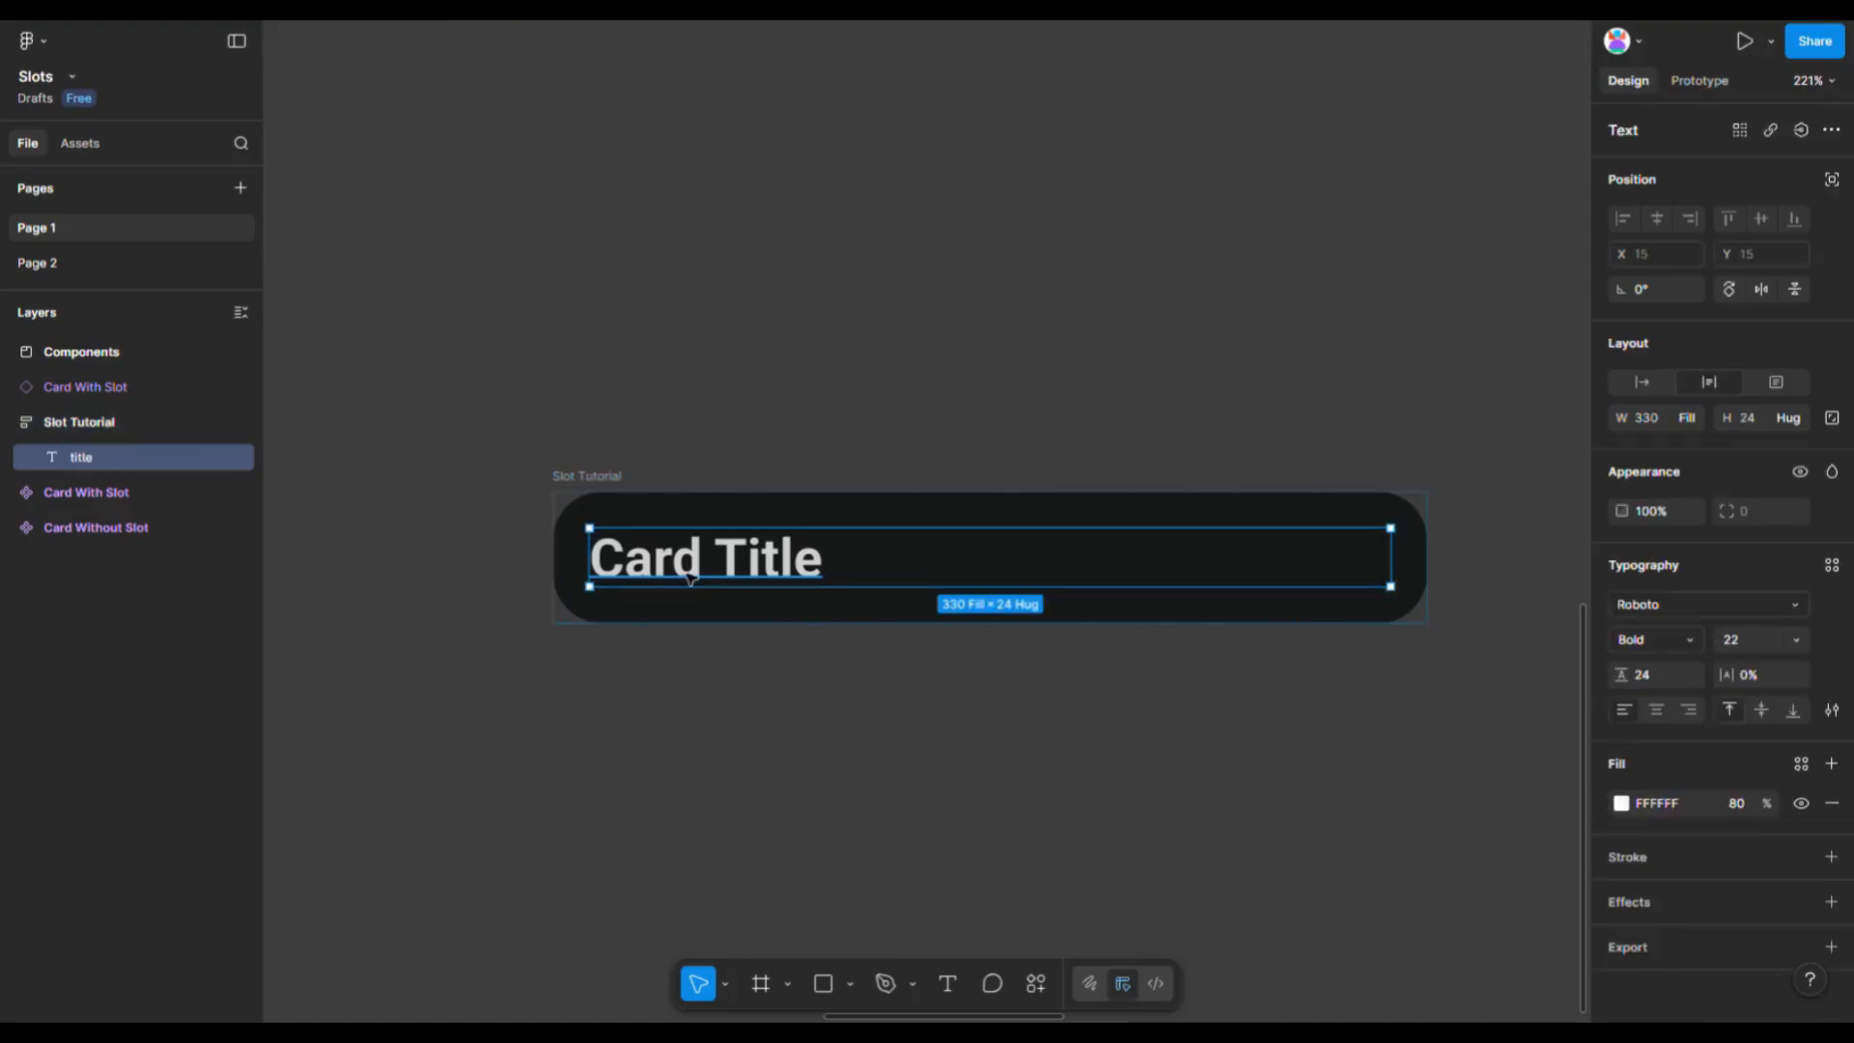
left_click(591, 503)
left_click(1801, 131)
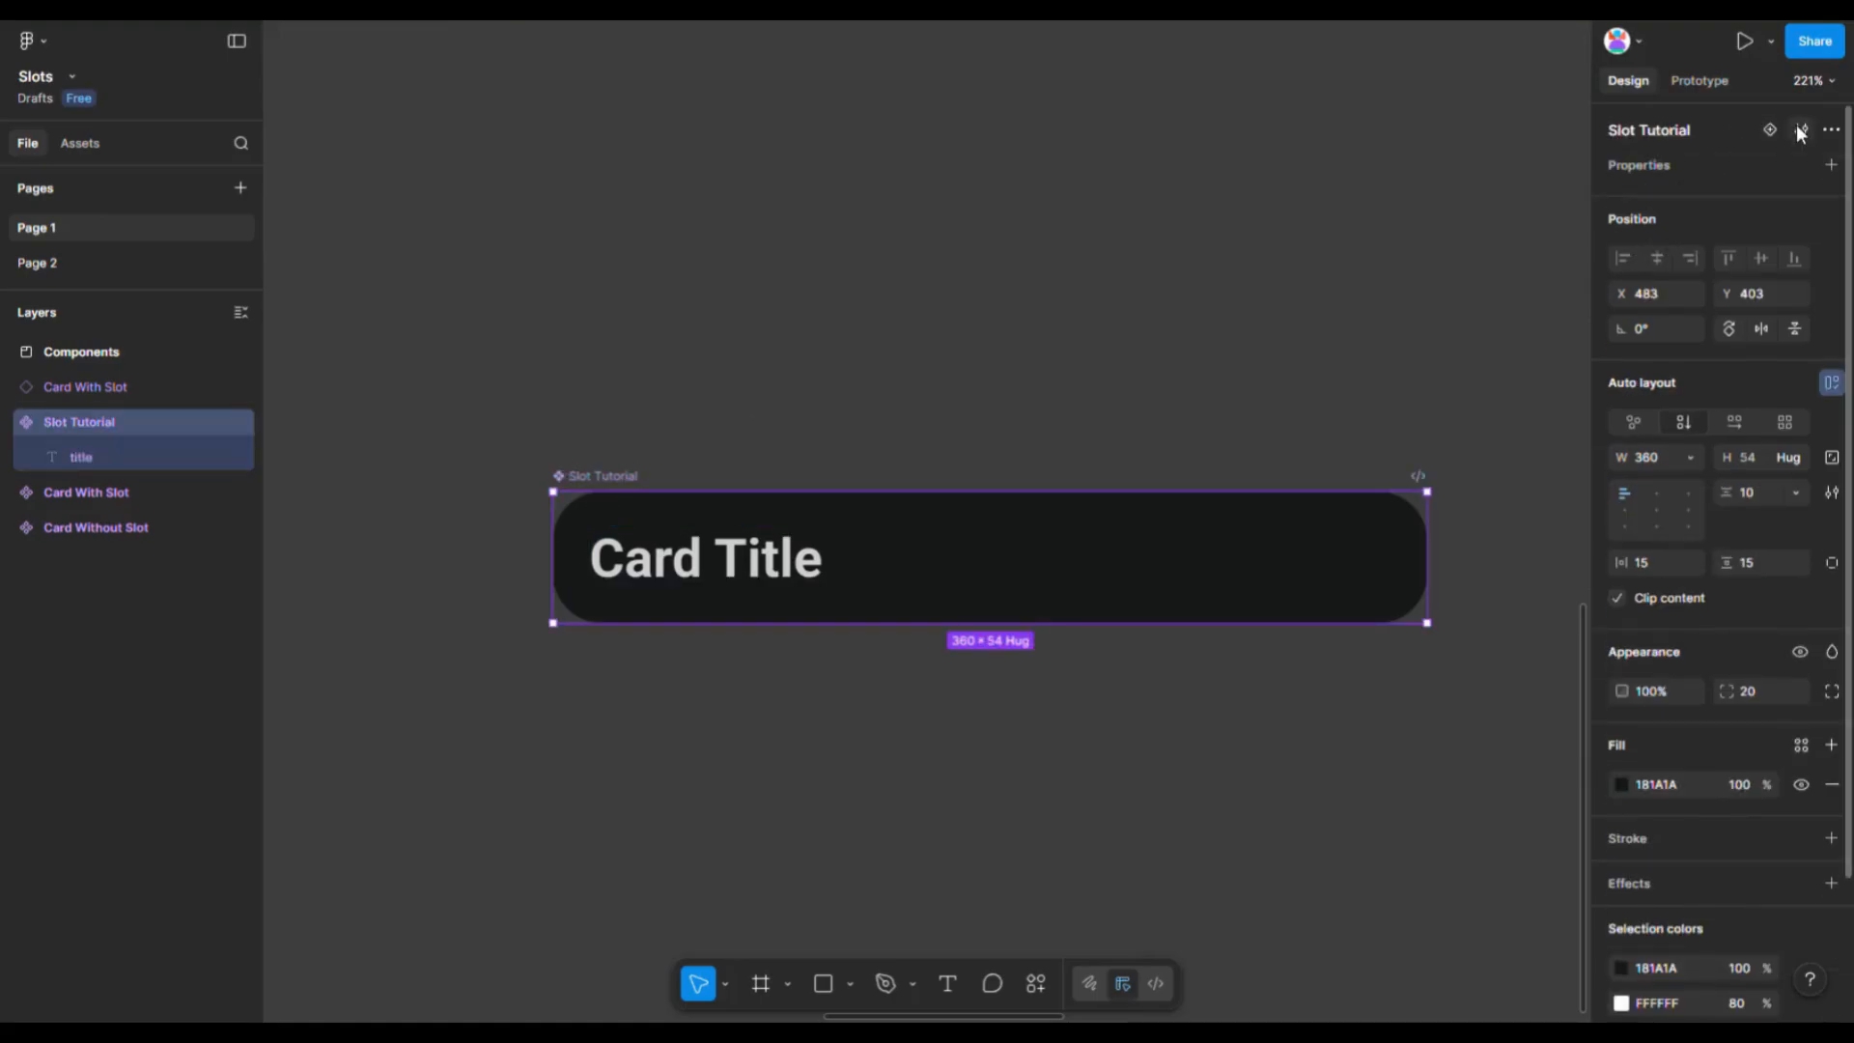
- Draw a frame about 278 × 135 below the title inside the Slot Tutorial component
key("f")
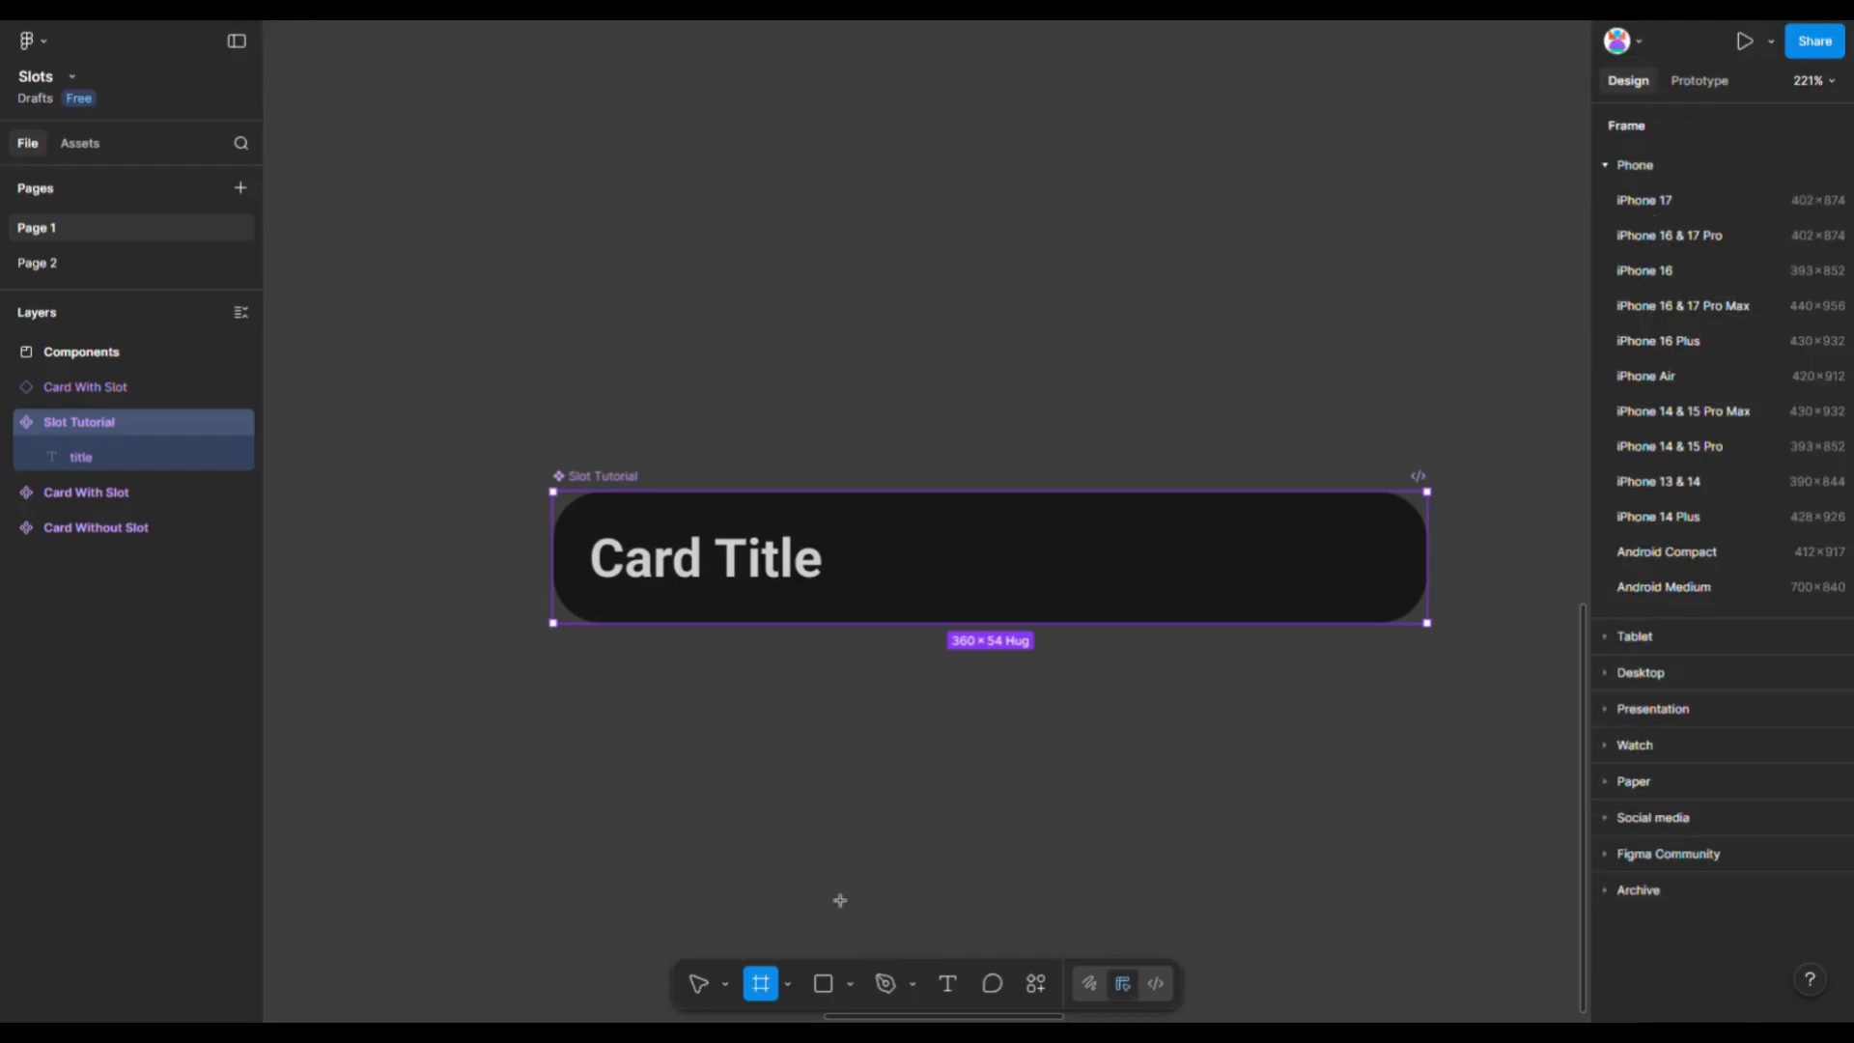
left_click_drag(634, 609, 1304, 935)
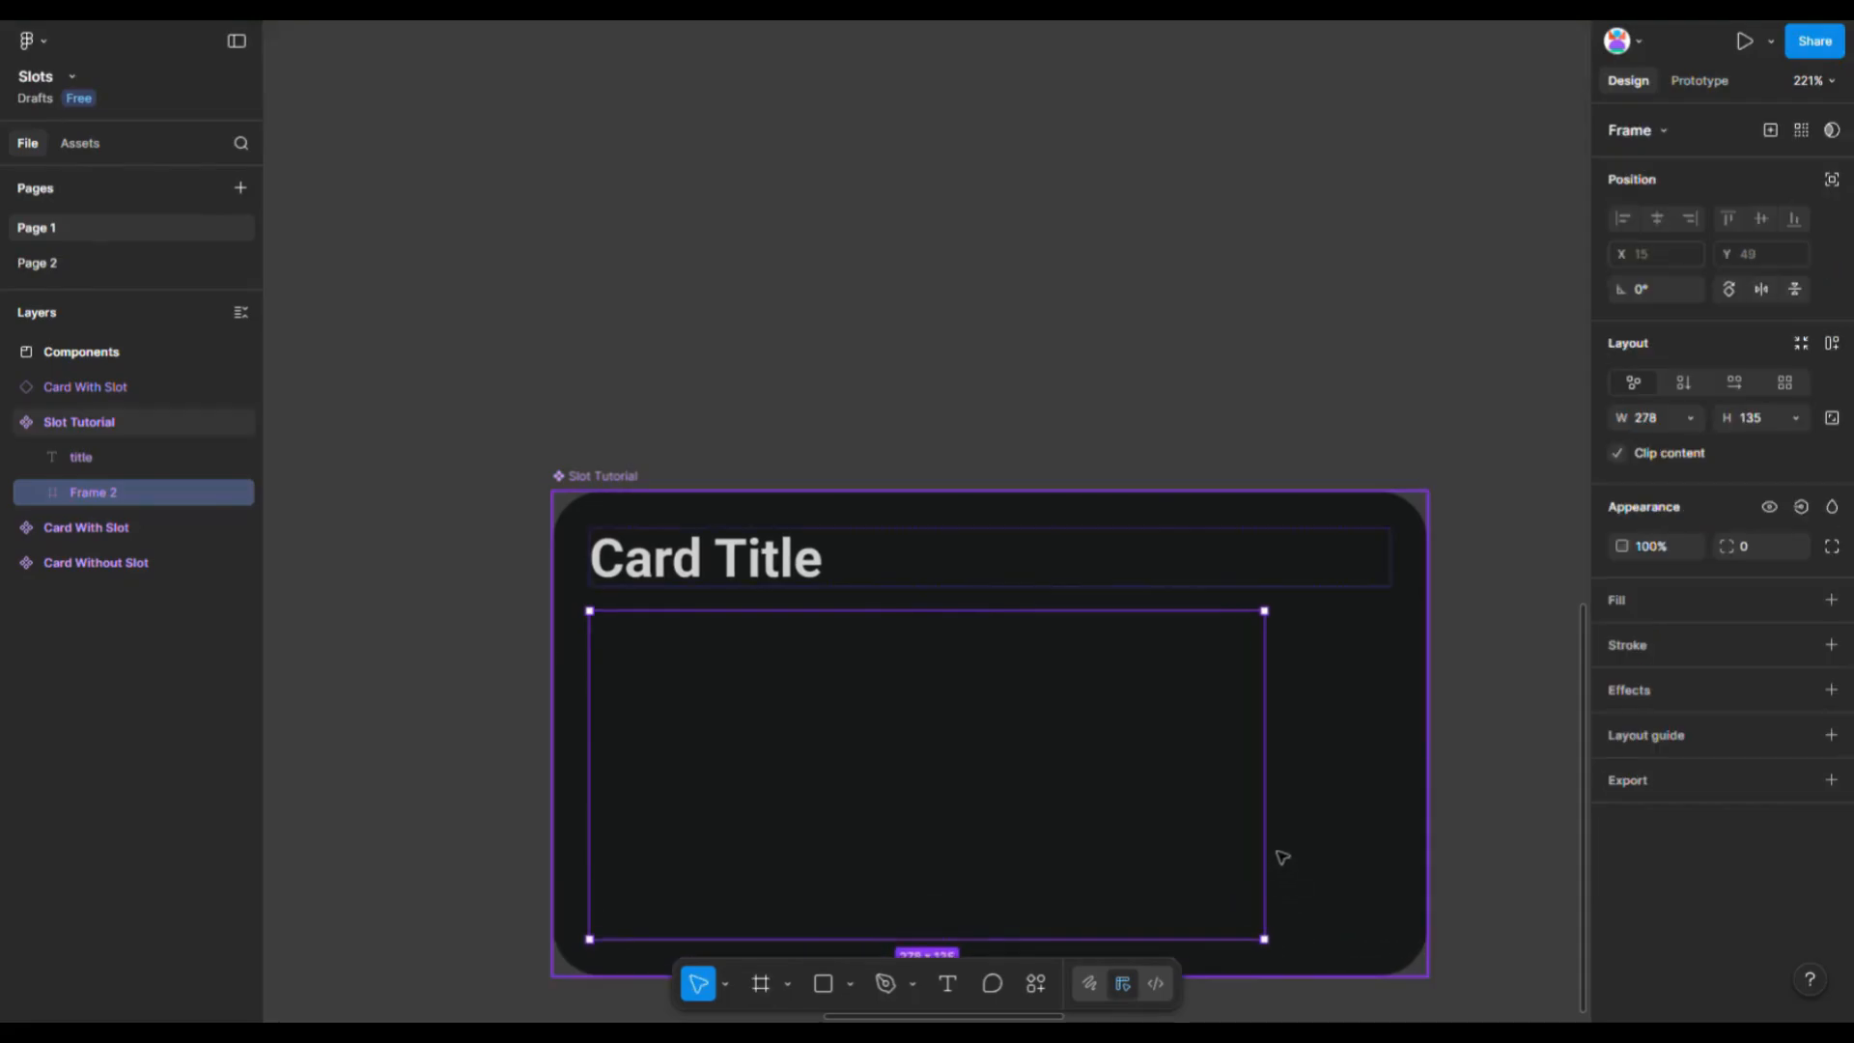
scroll(1284, 857, "down", 2)
- Set the new frame's width to fill container and give it vertical auto layout
left_click(1701, 417)
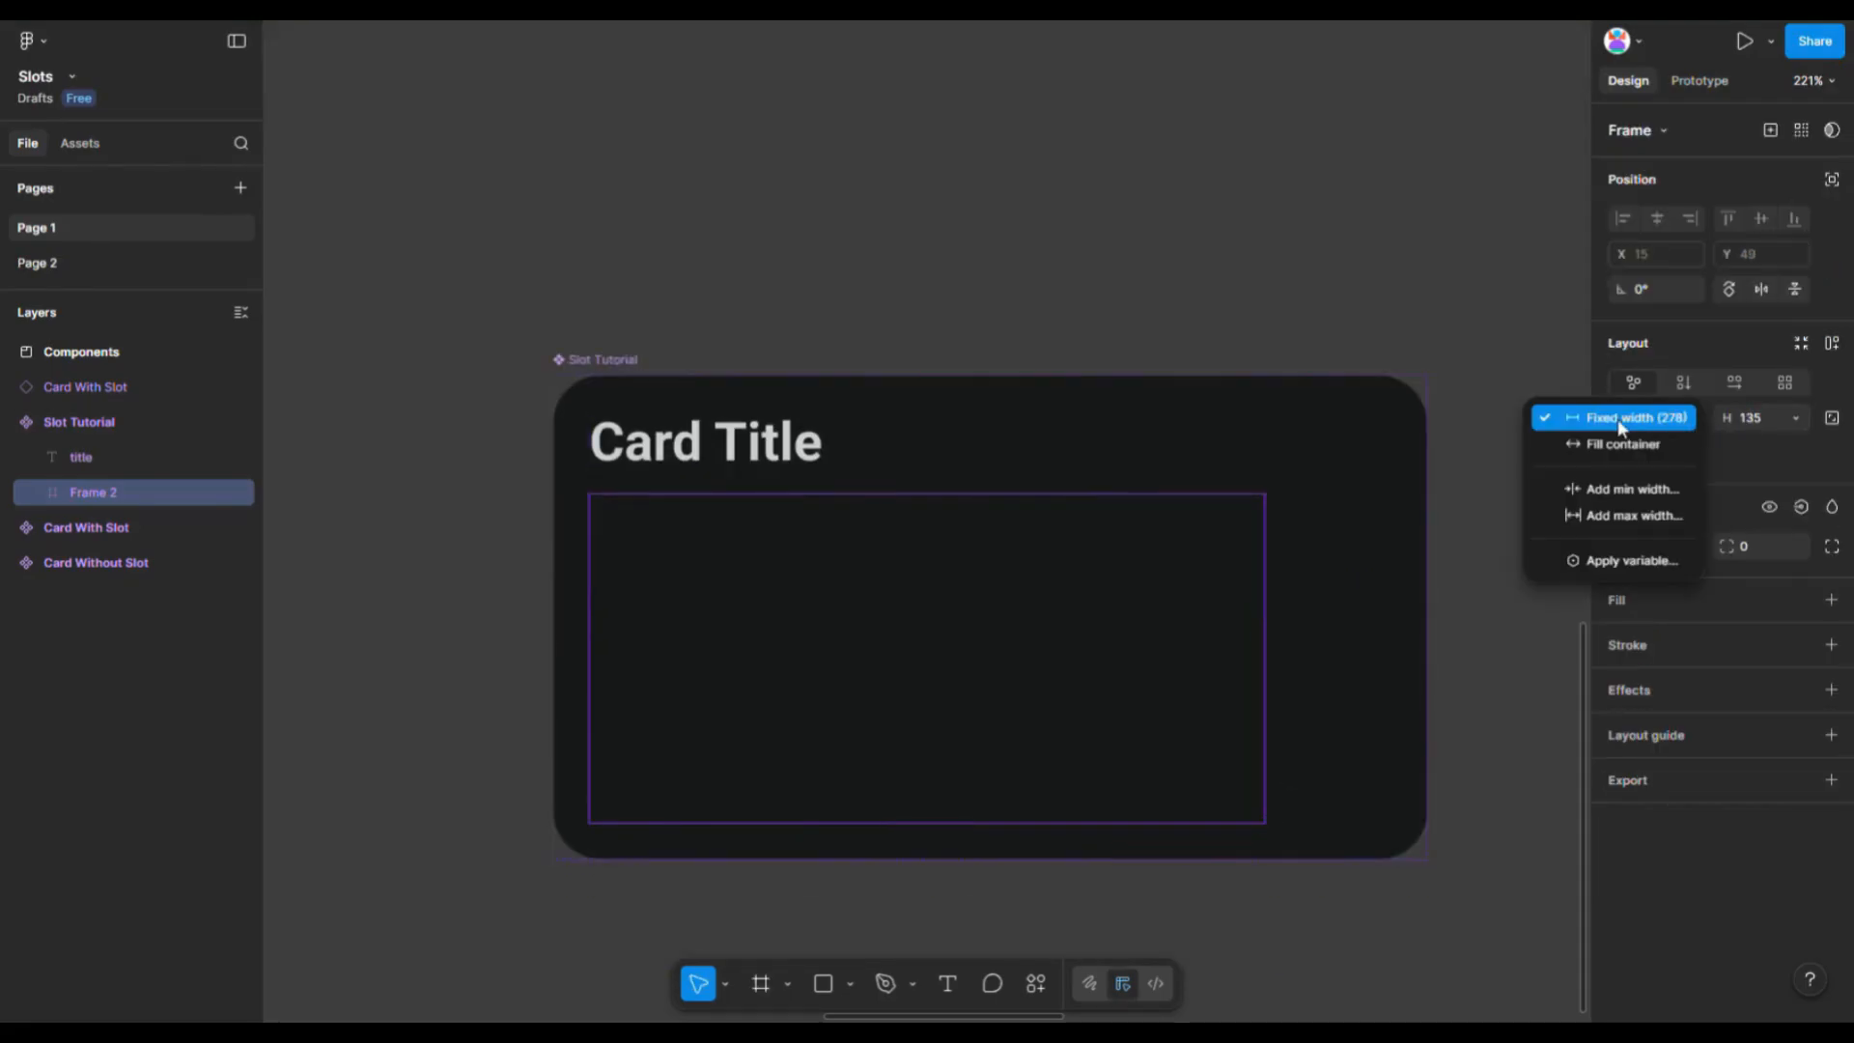
left_click(1612, 442)
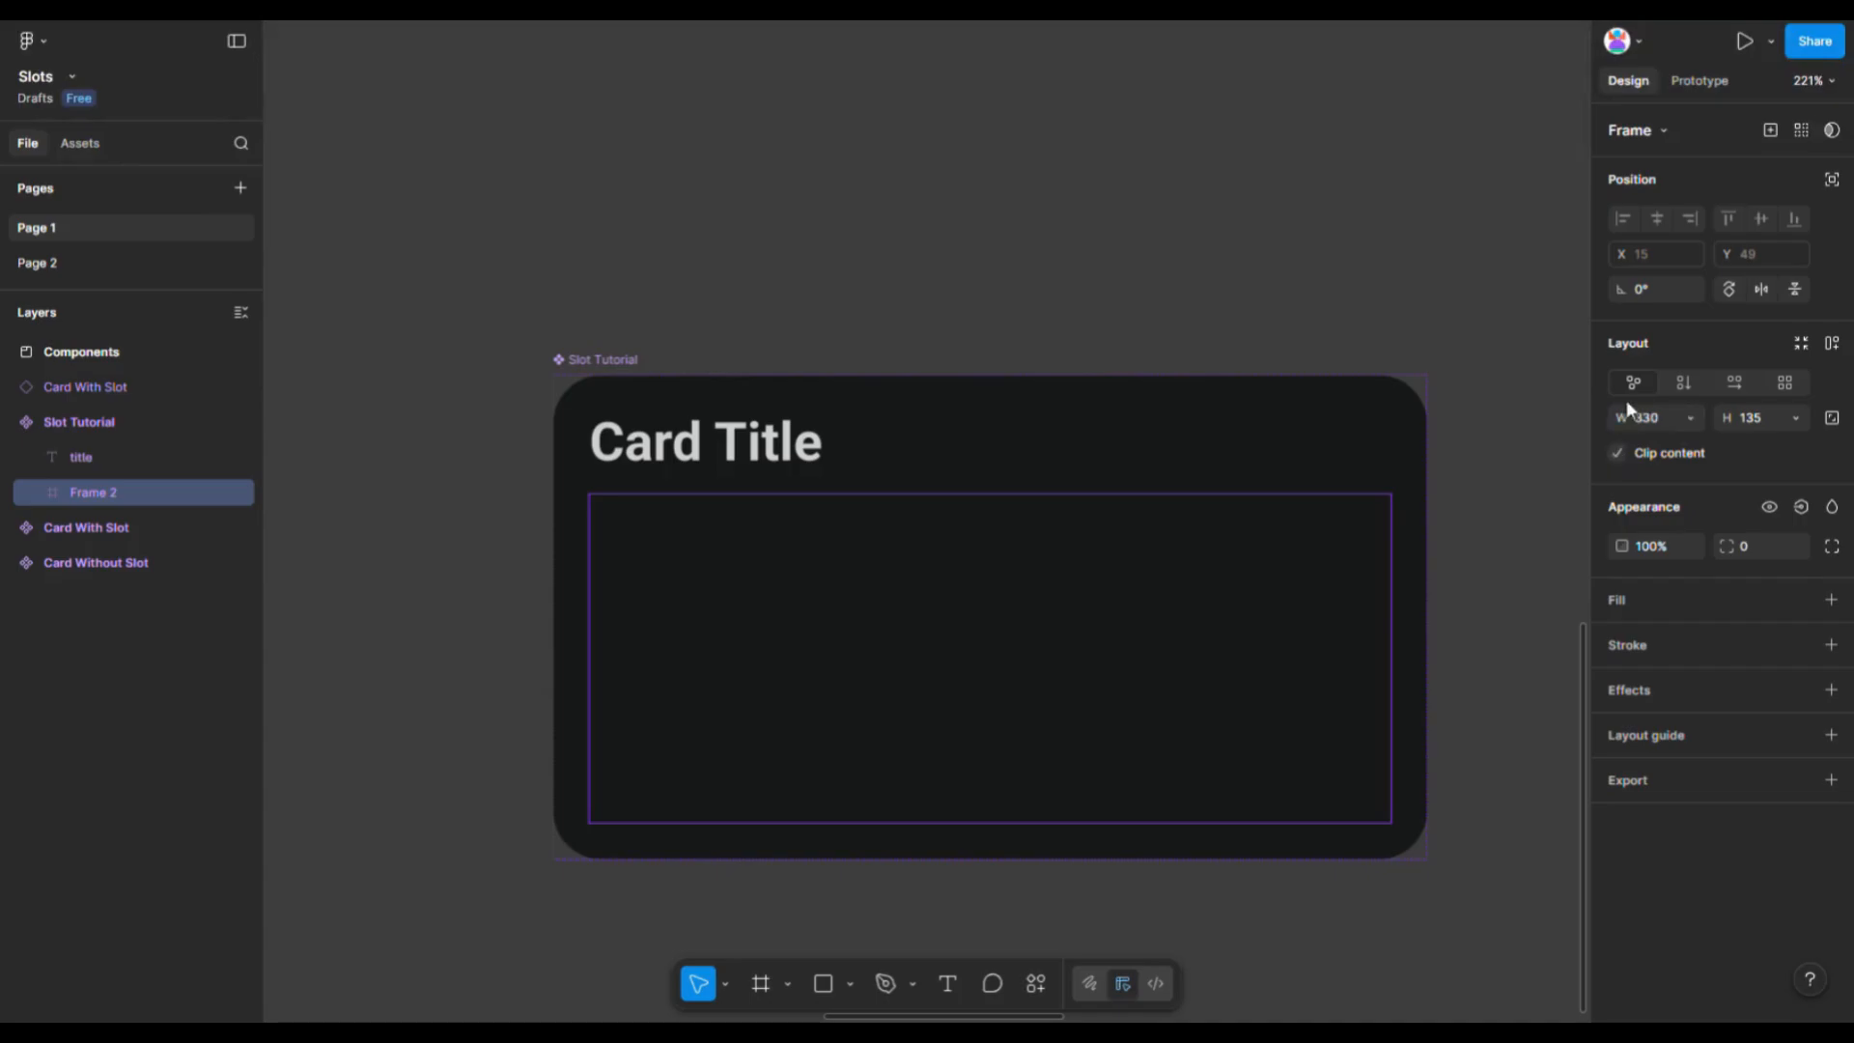
left_click(1682, 383)
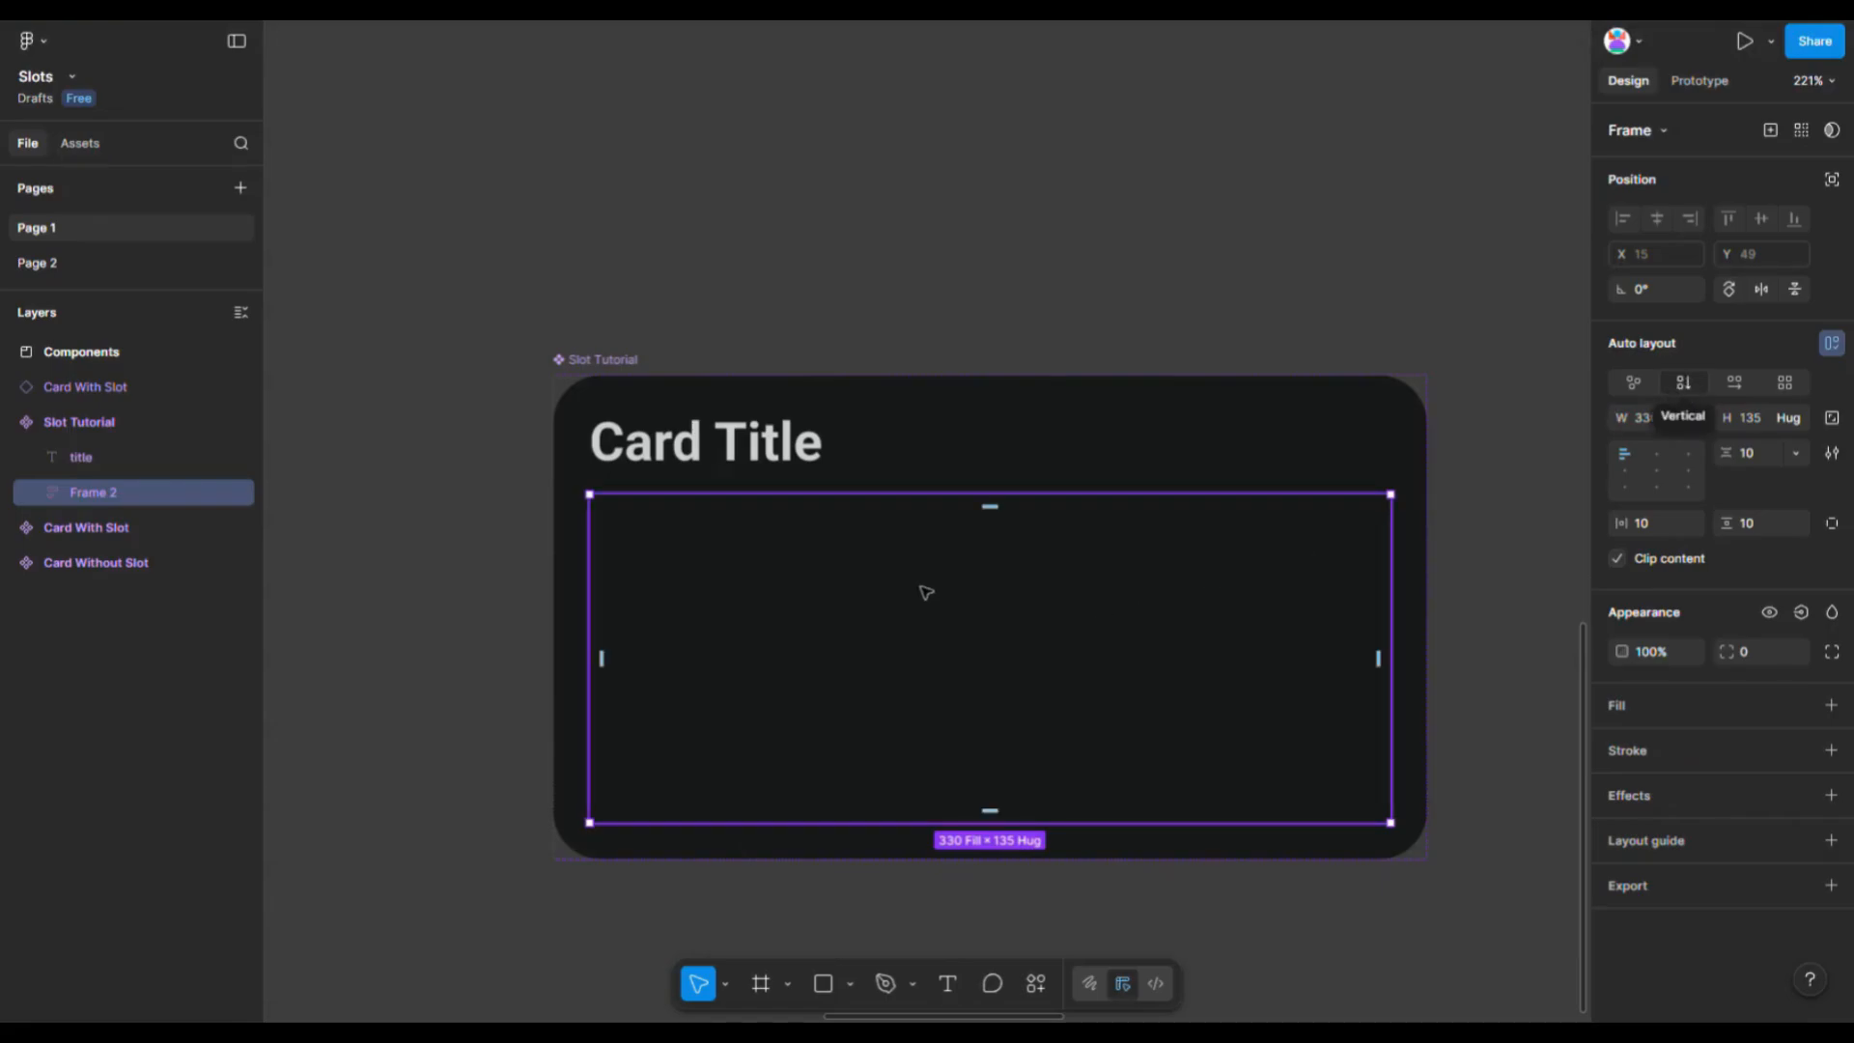
- Convert the inner frame of the Slot Tutorial component into a slot
scroll(920, 584, "down", 3)
left_click(1189, 787)
scroll(1190, 788, "down", 1)
left_click(998, 532)
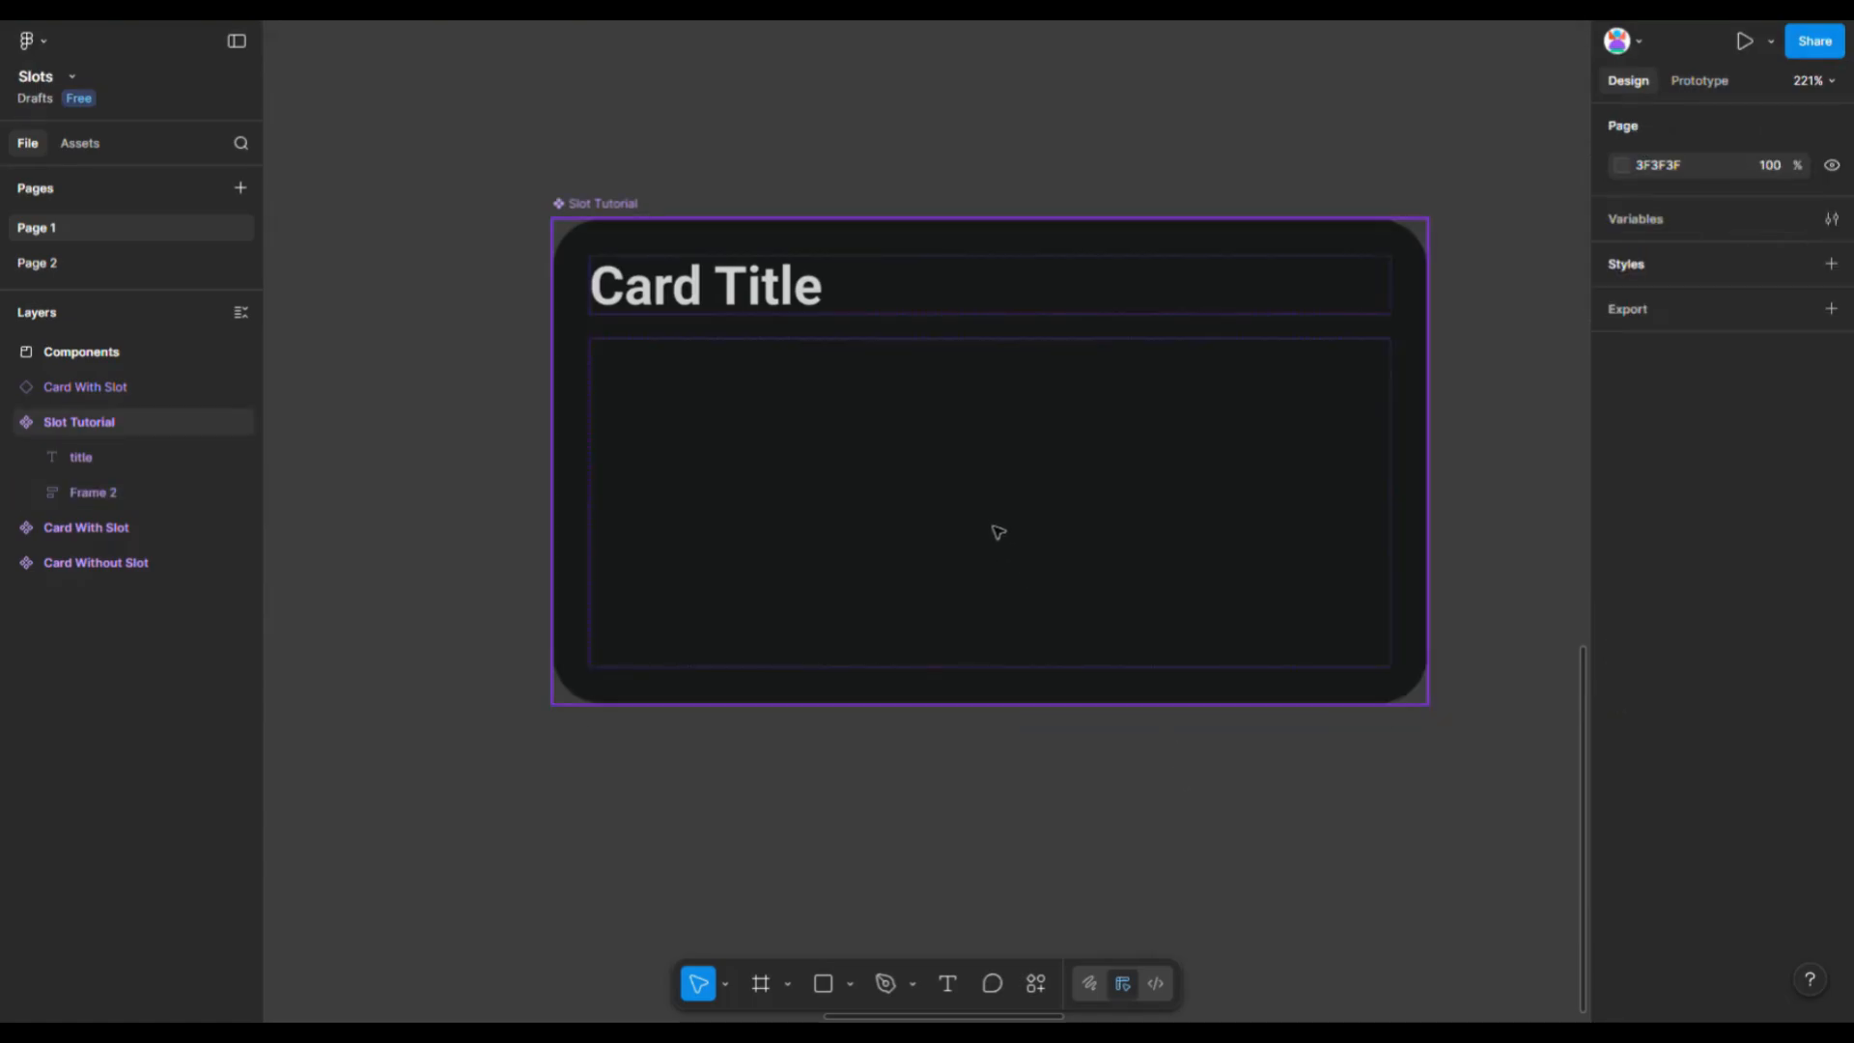
left_click(981, 502)
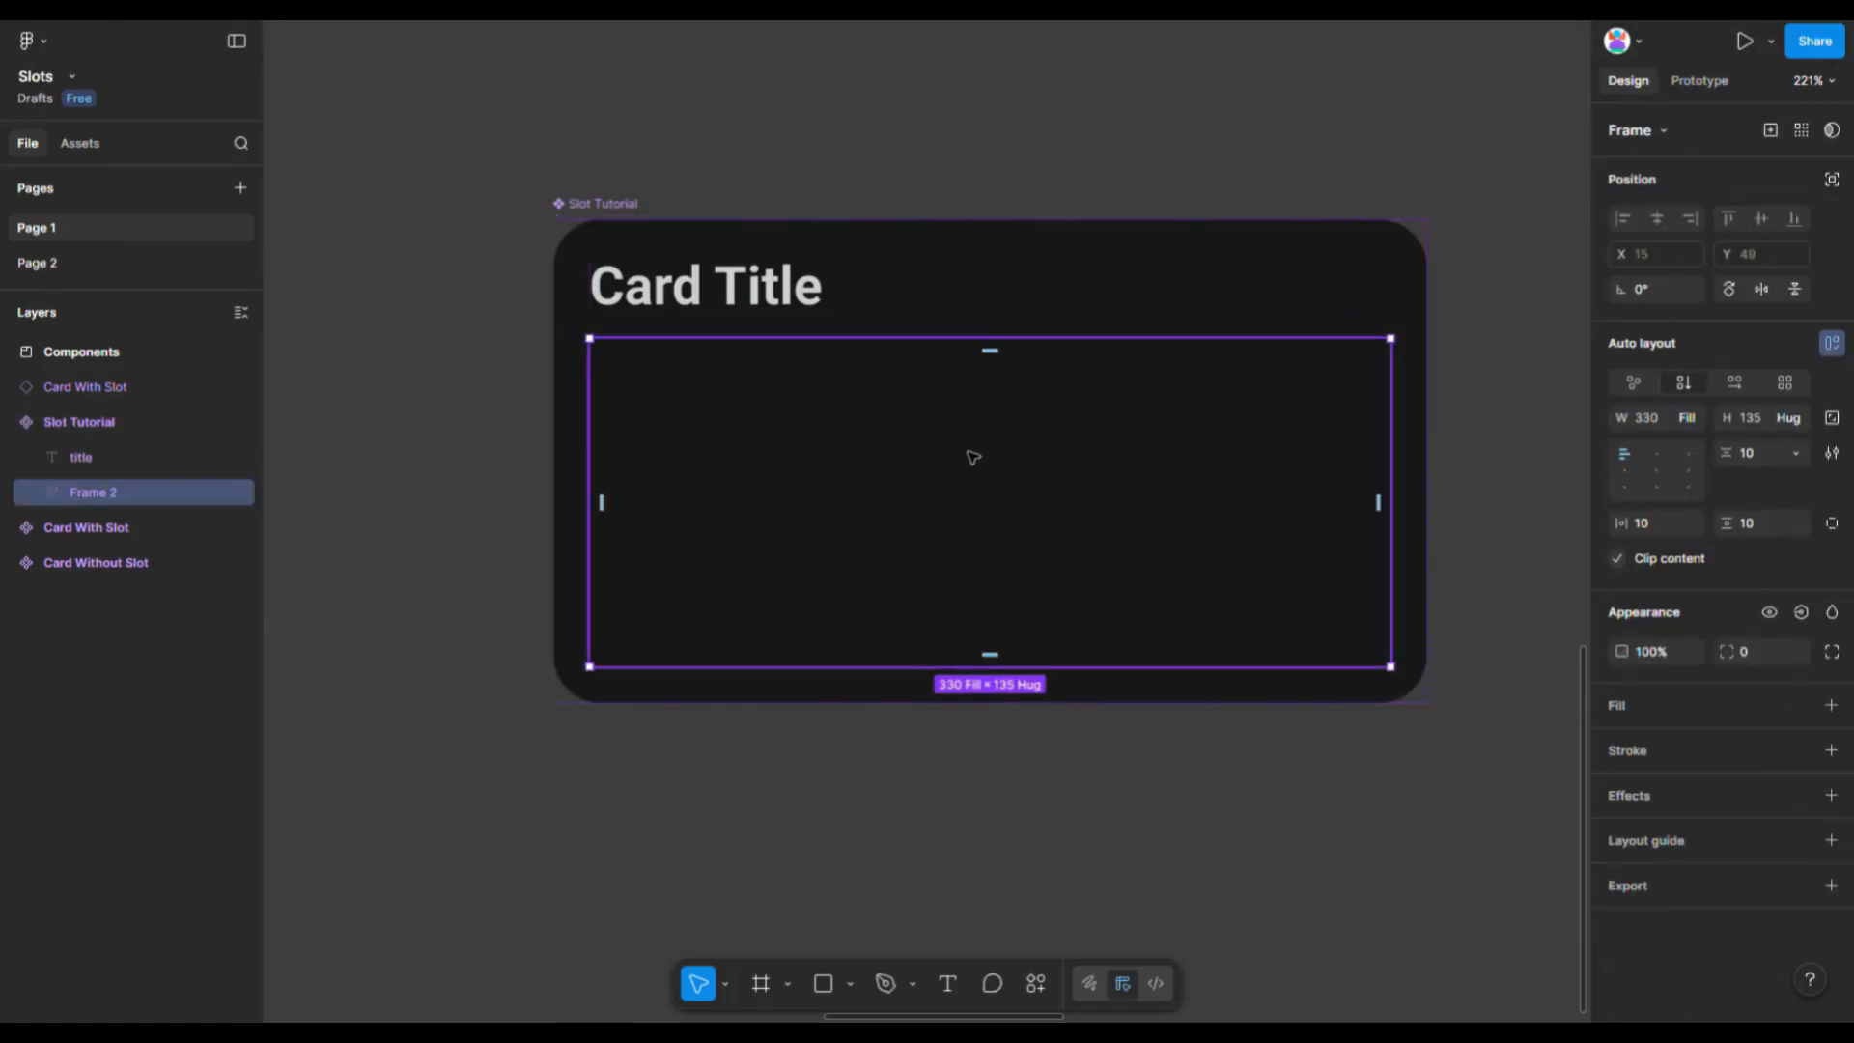
right_click(981, 461)
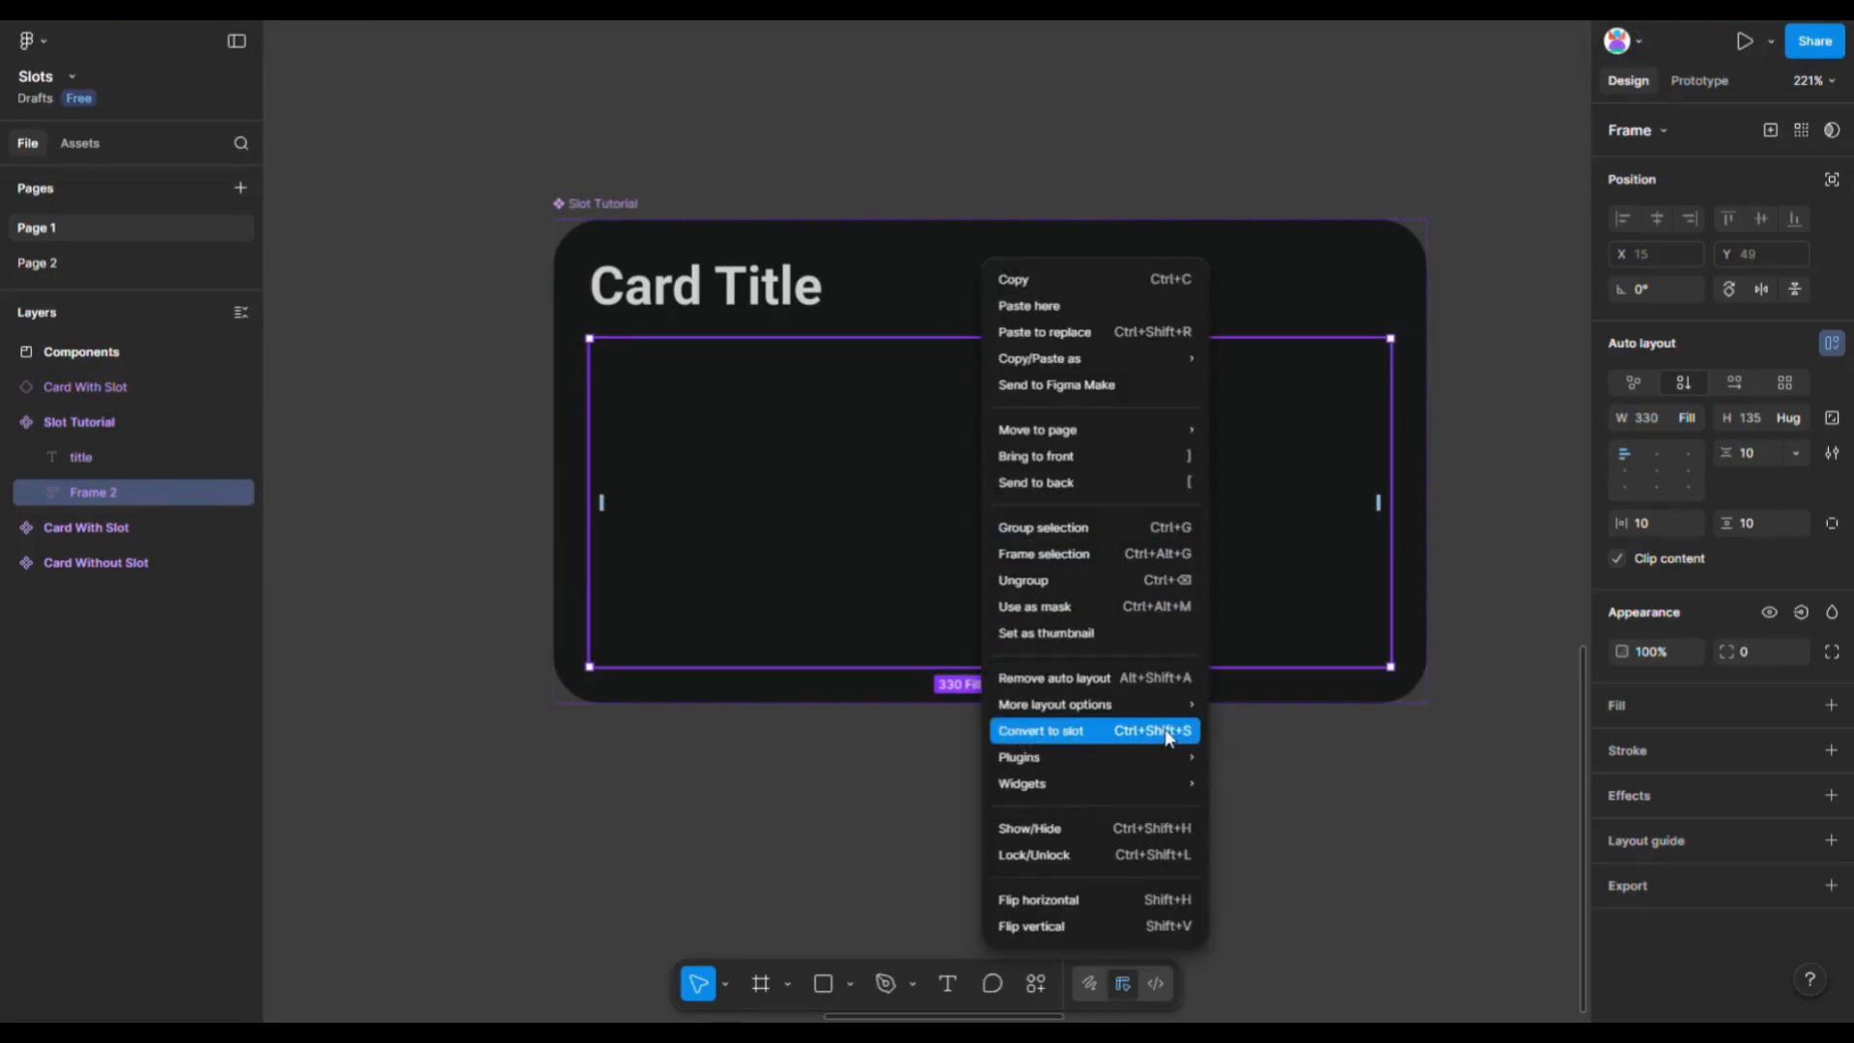
left_click(1272, 743)
- Create a slot property named Content Area on the component and link it to the inner slot
left_click(599, 205)
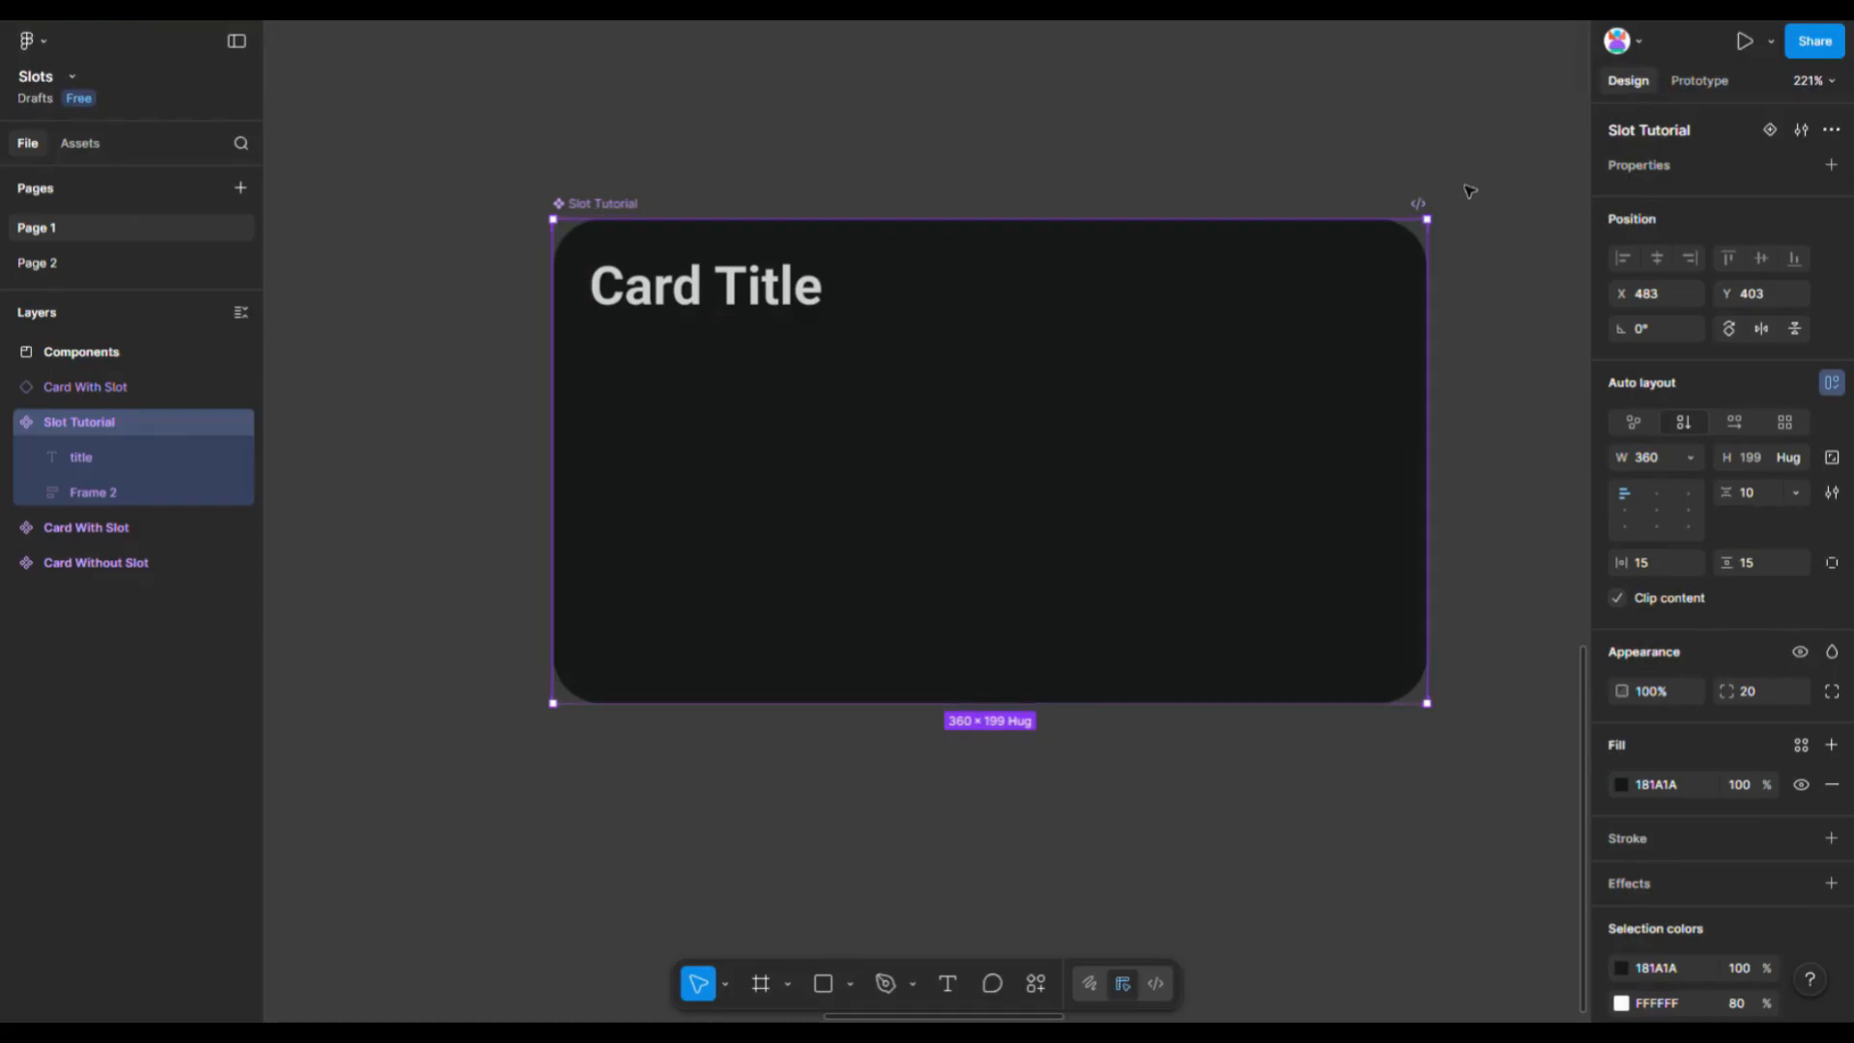
left_click(1832, 166)
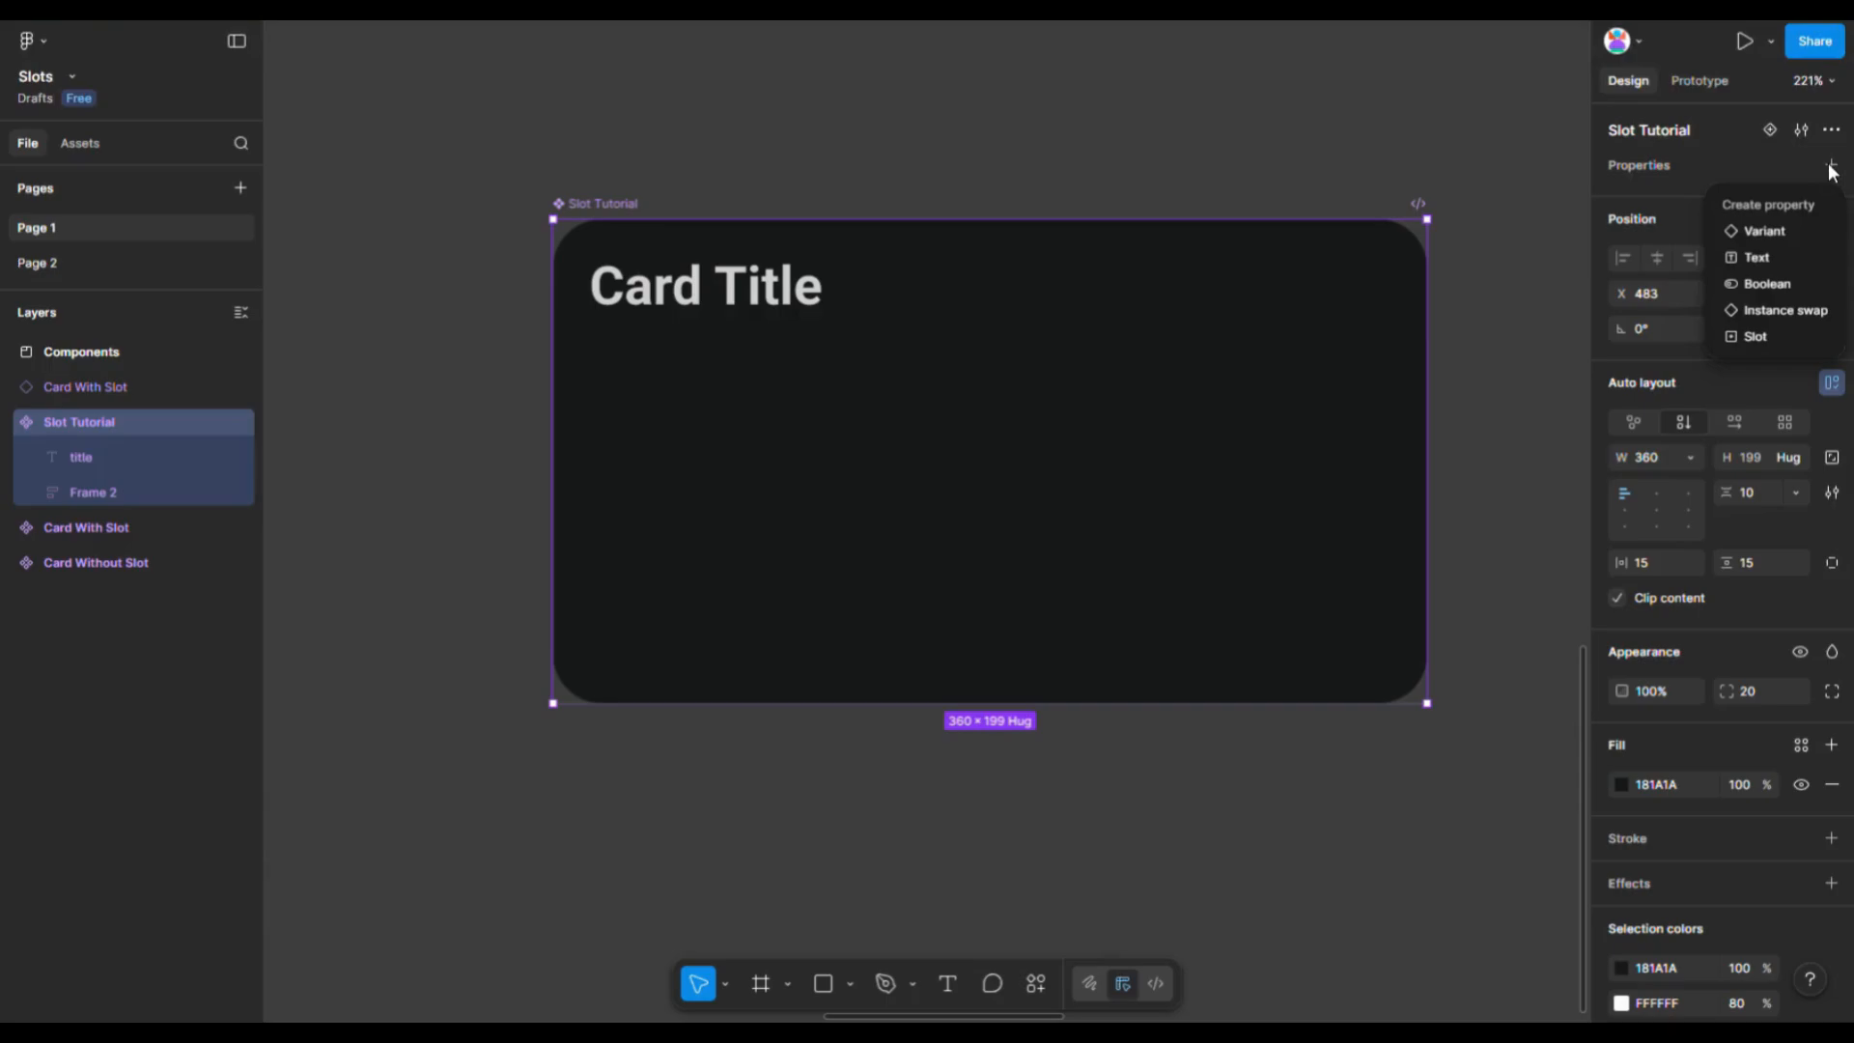
left_click(1755, 336)
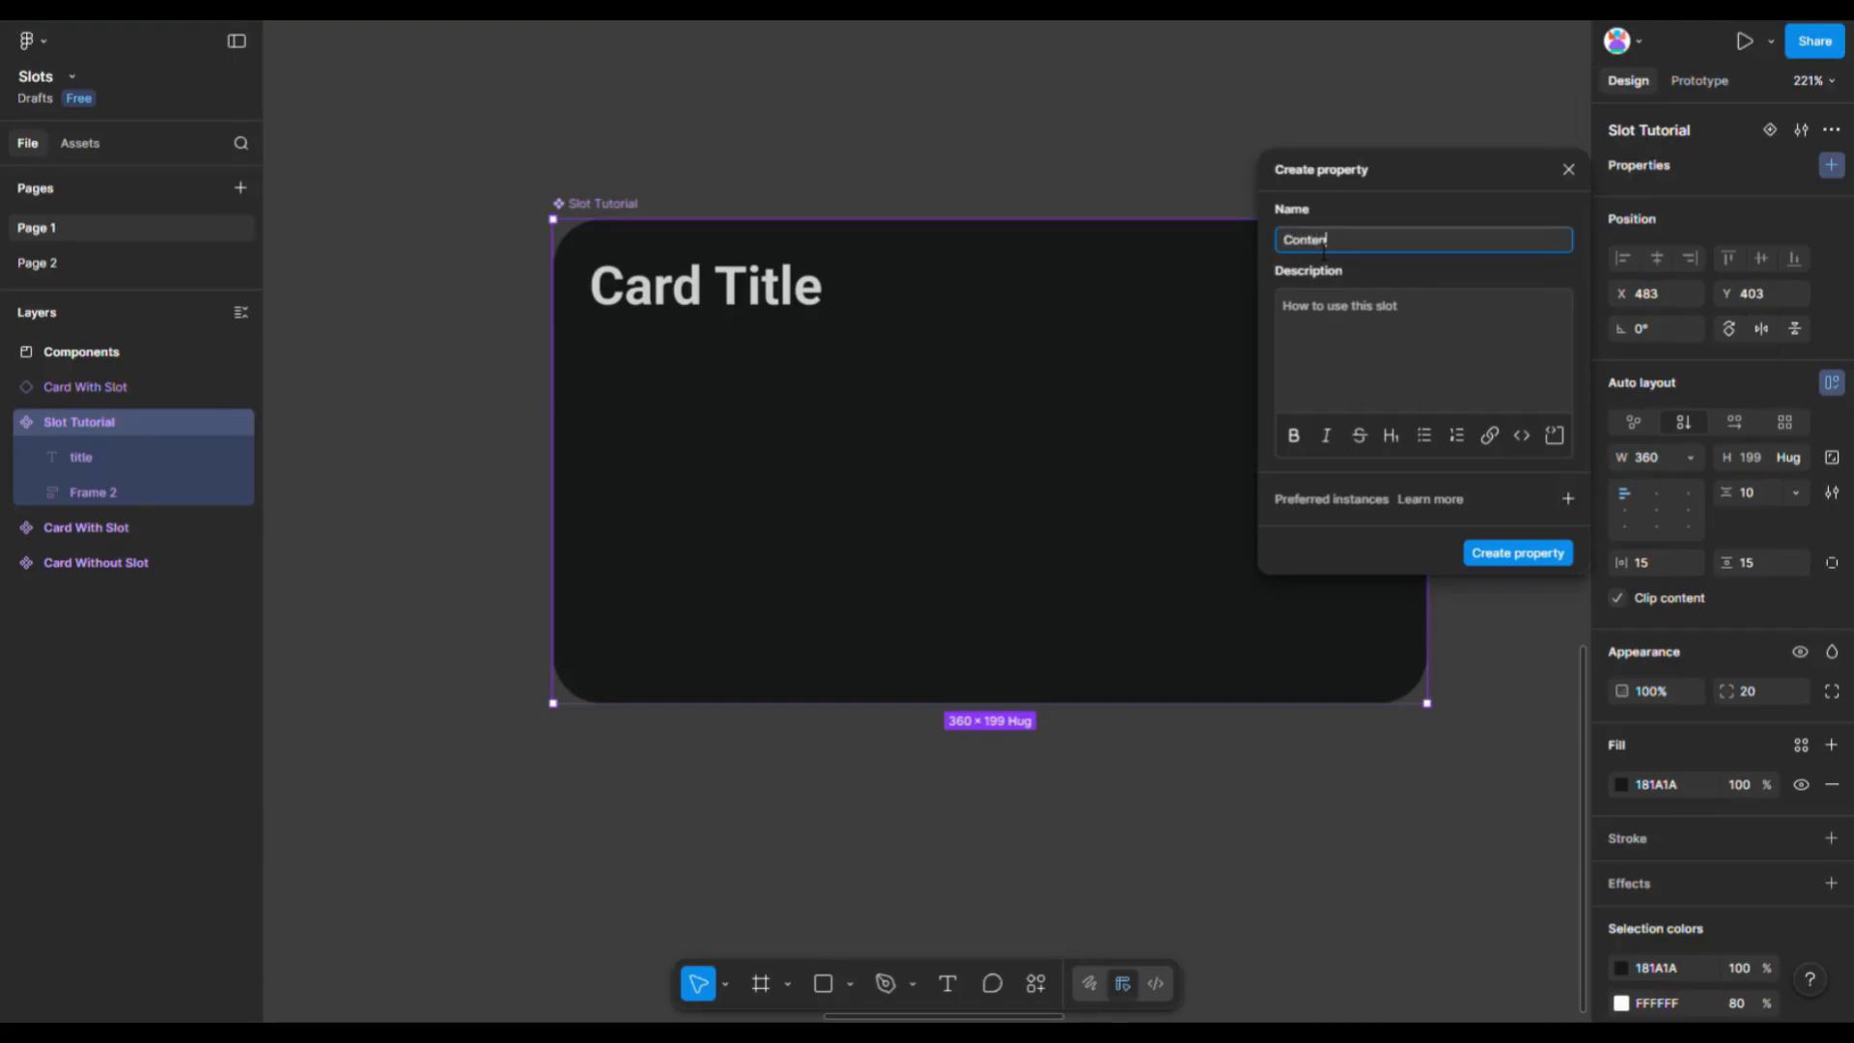
left_click(1518, 552)
left_click(1503, 480)
double_click(1133, 493)
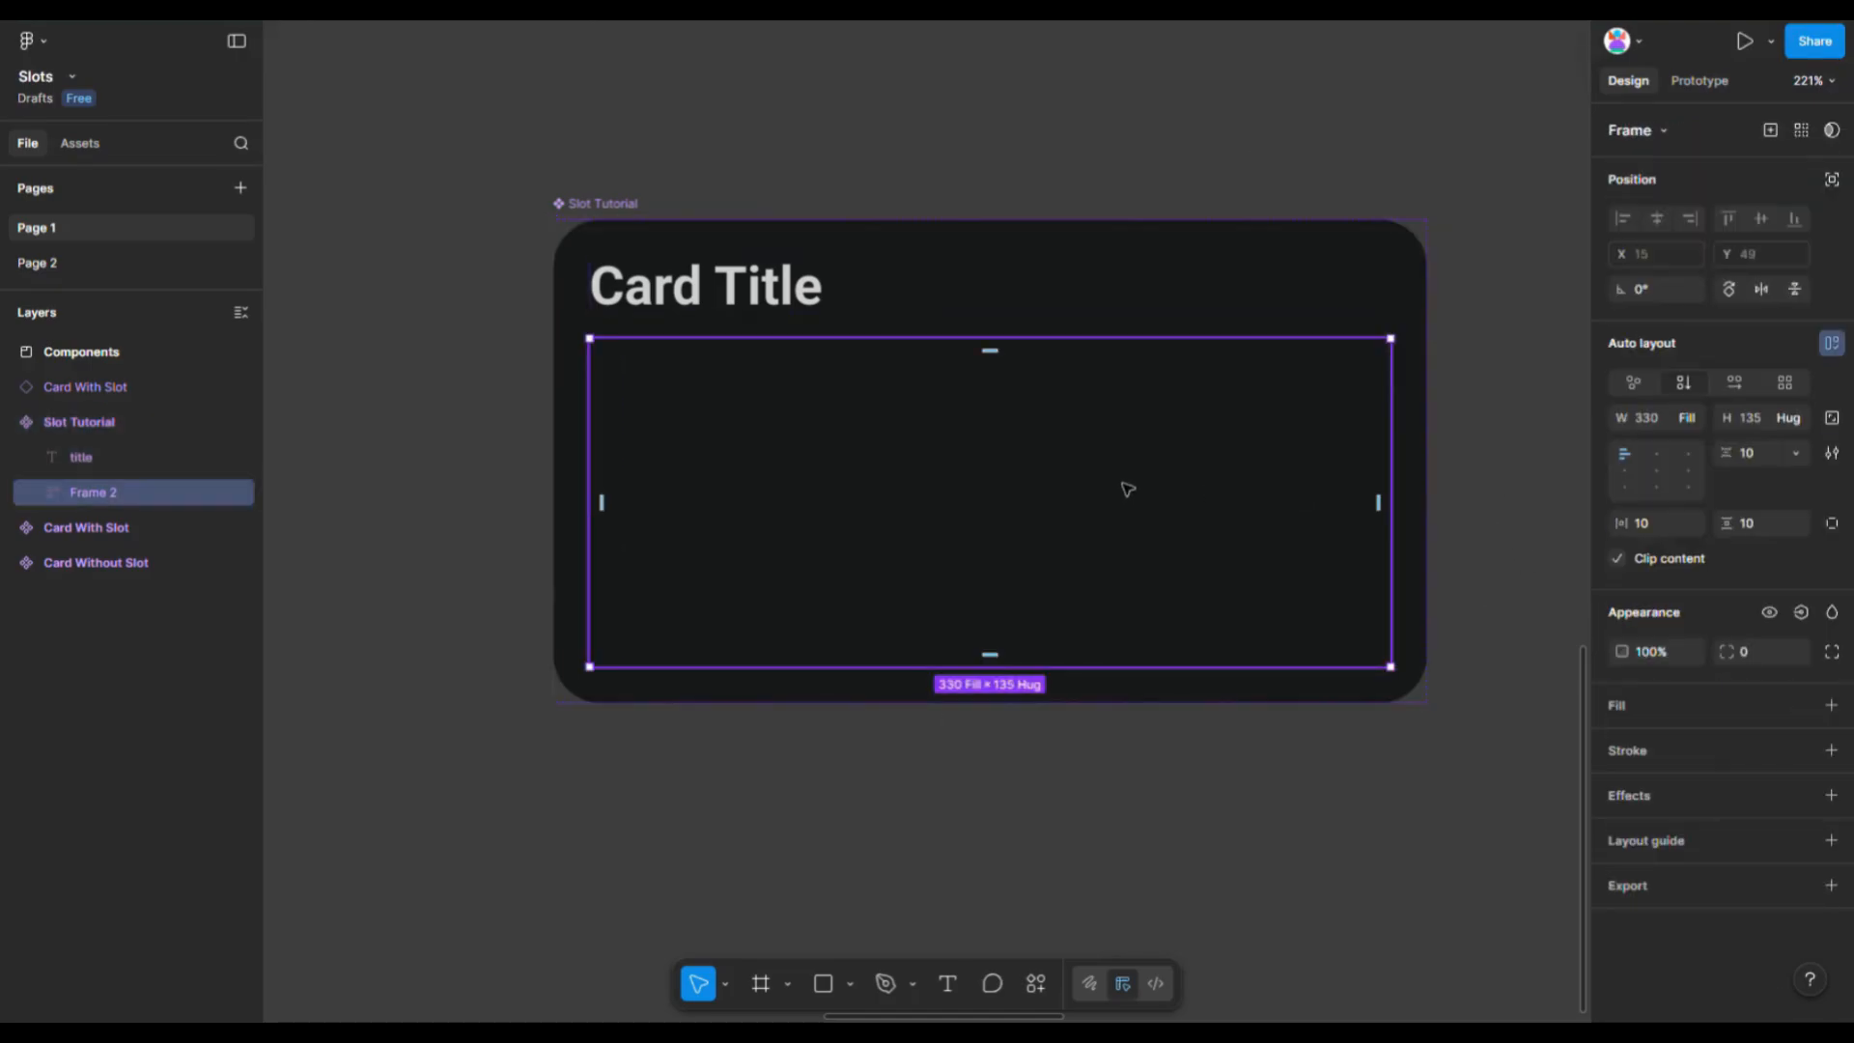
left_click(1769, 128)
left_click(1734, 193)
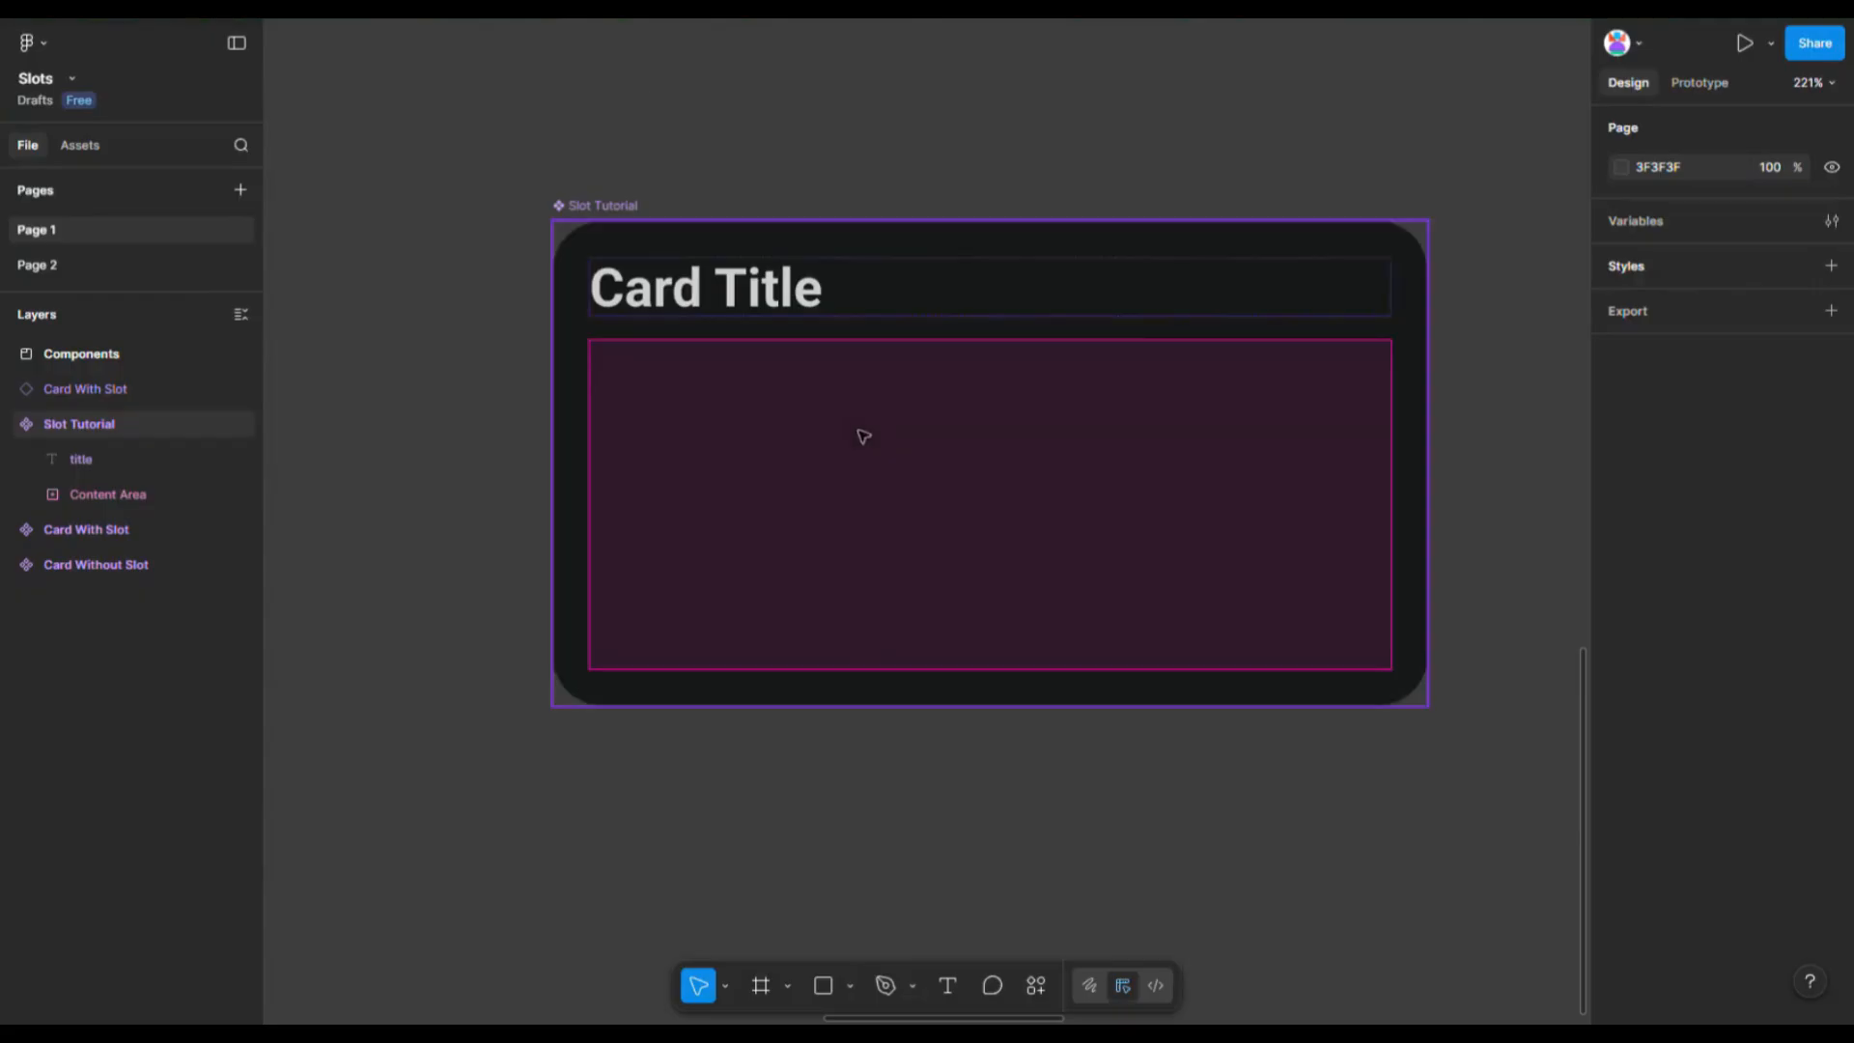
- Set the Content Area slot's horizontal padding to 20 and its top padding to 11
left_click(972, 612)
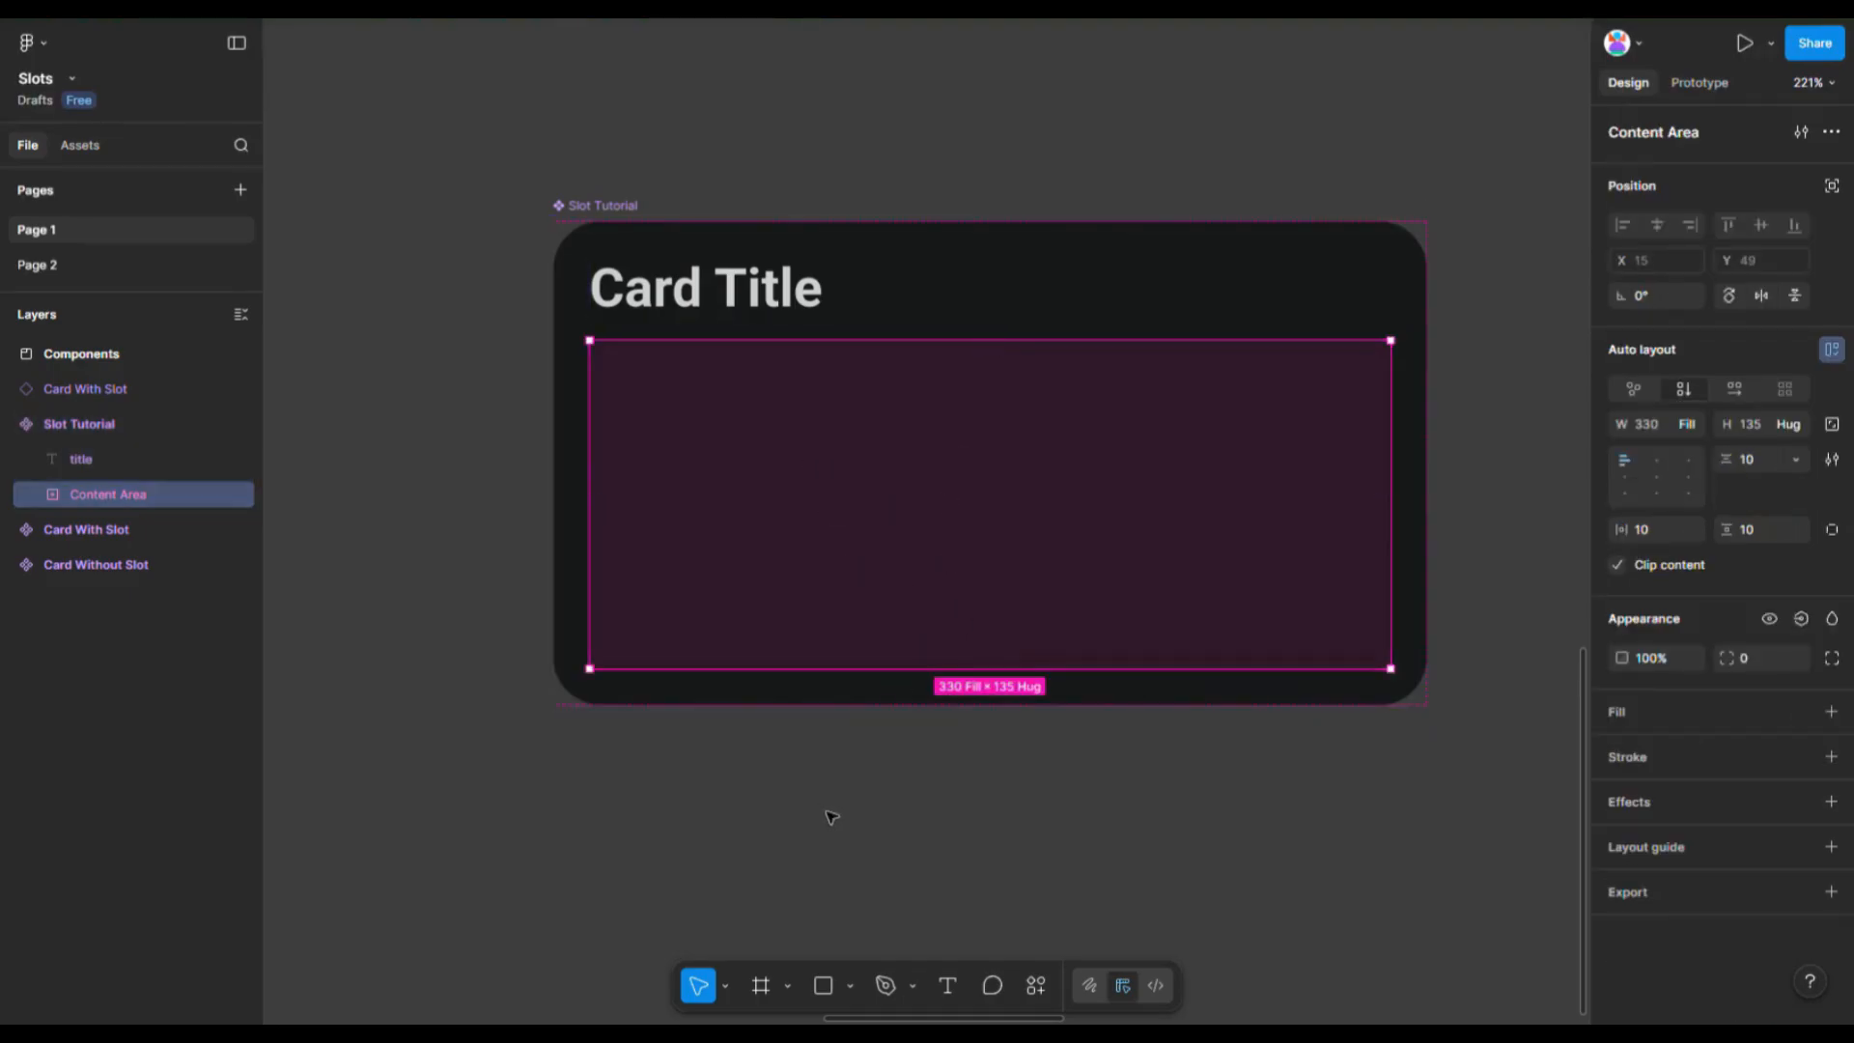
left_click(849, 986)
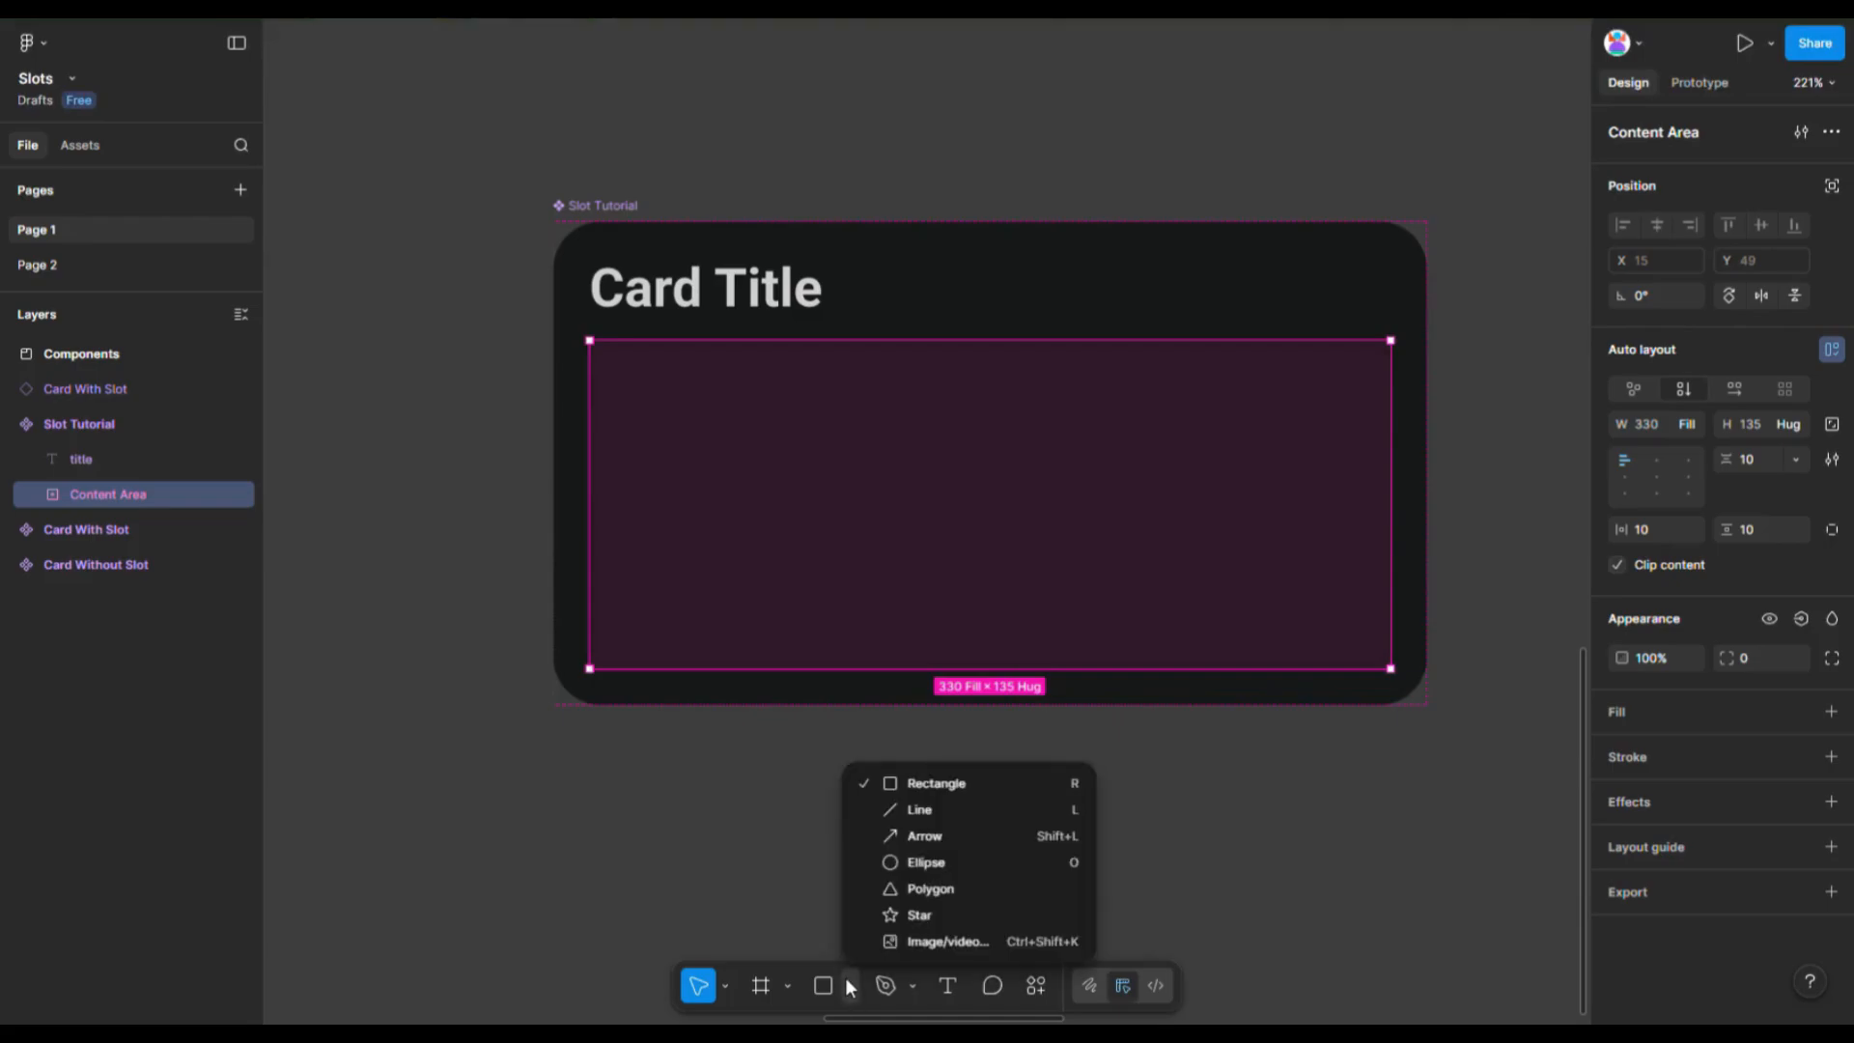
left_click(777, 781)
scroll(785, 508, "down", 3)
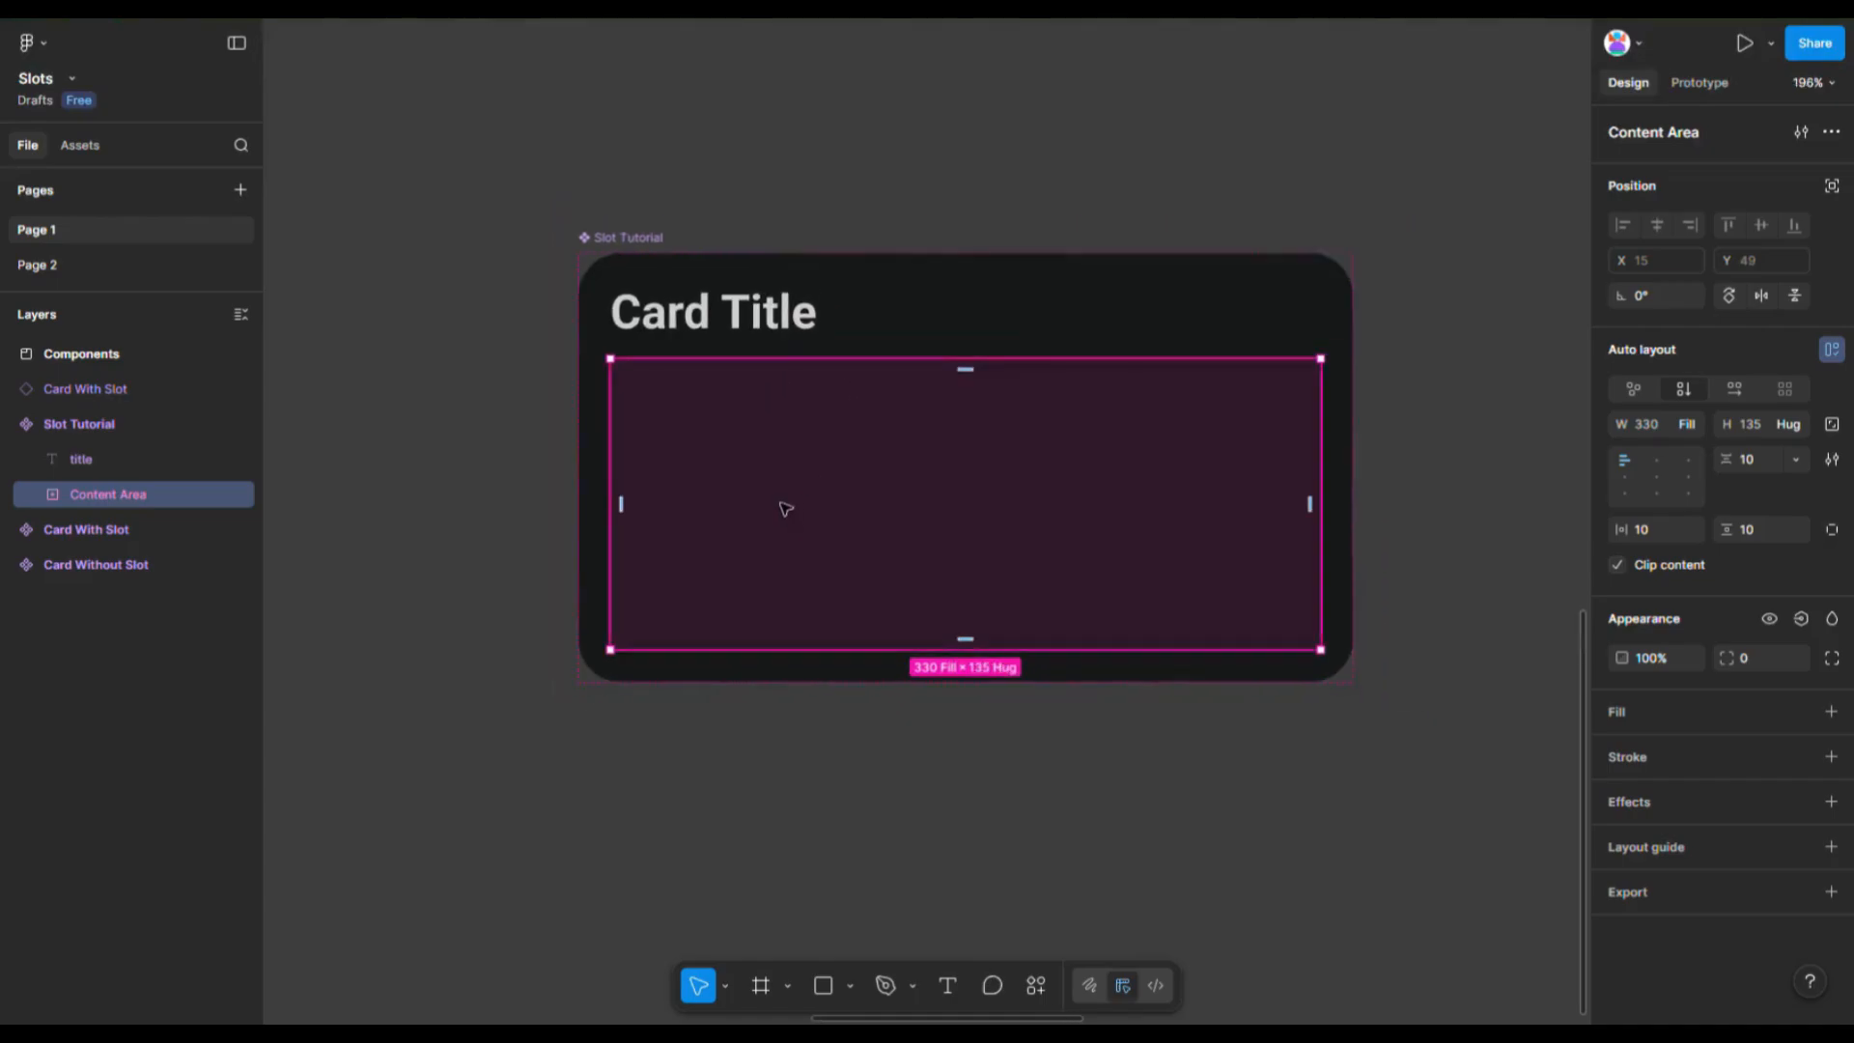
left_click(1661, 530)
type("20")
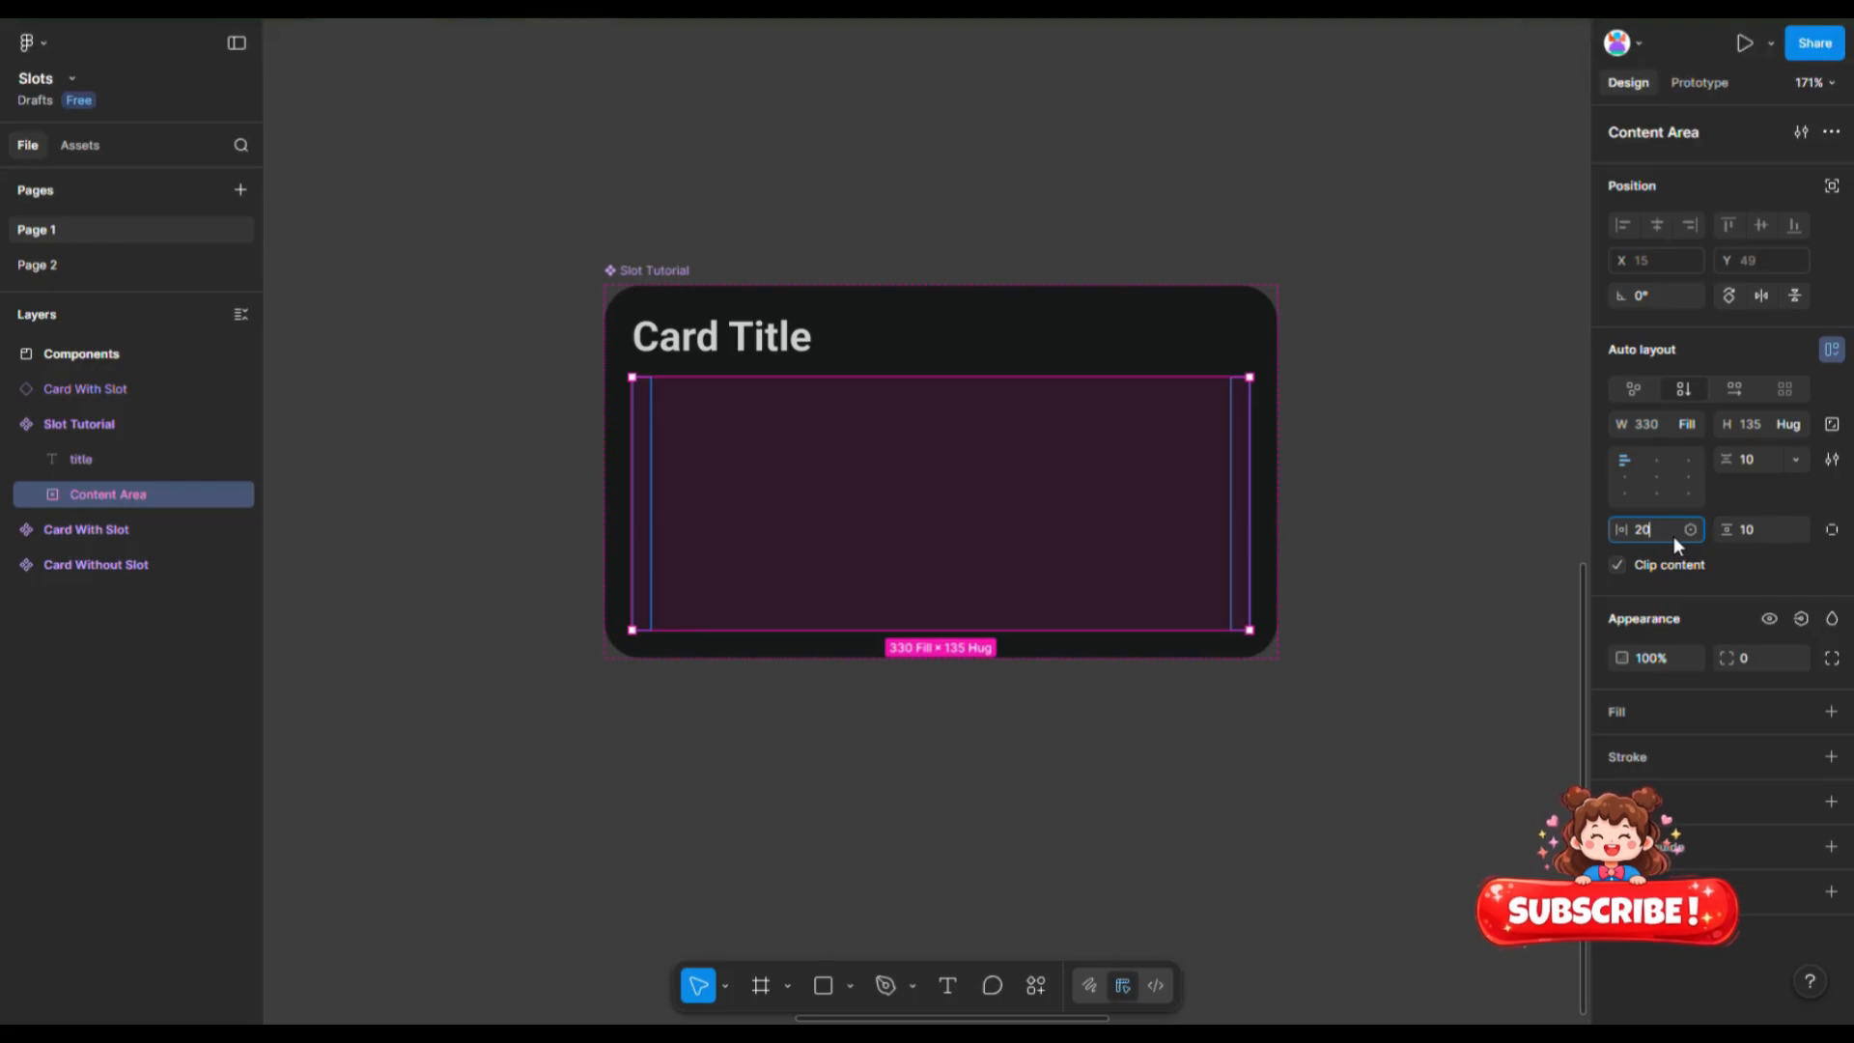
left_click(1748, 536)
key("Return")
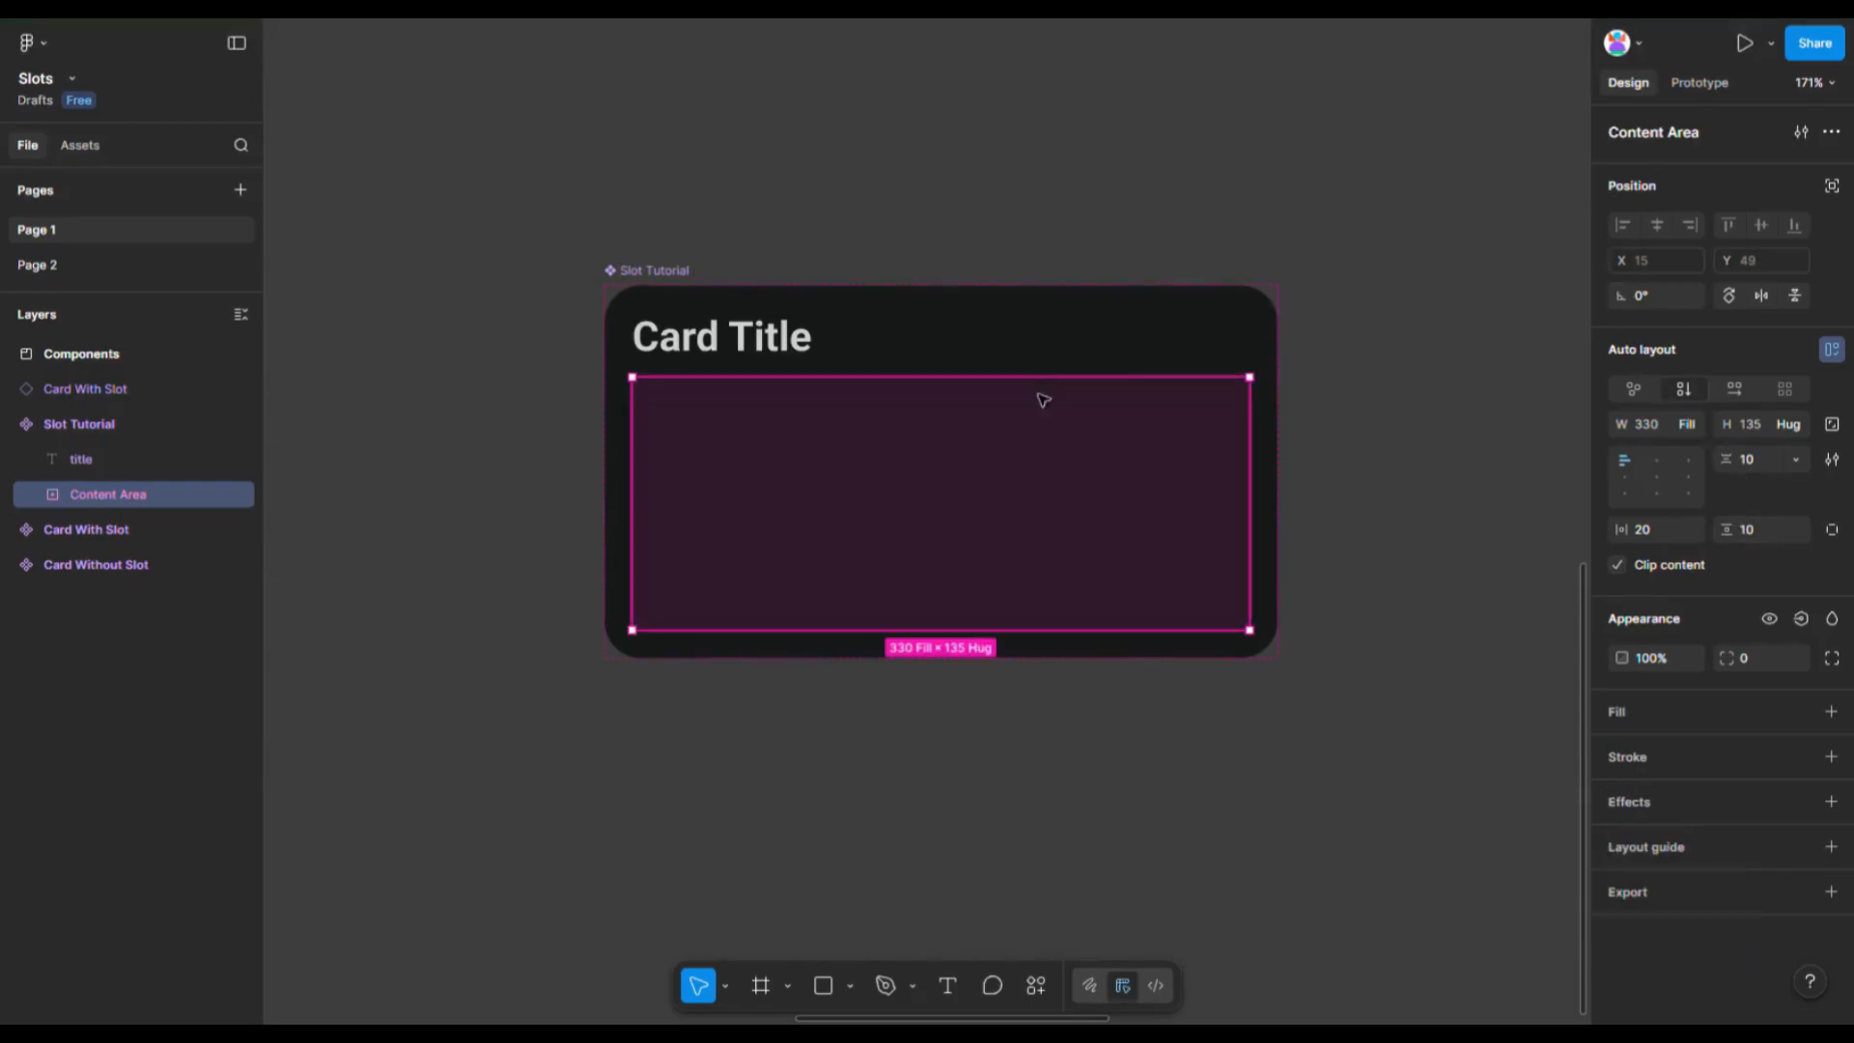
left_click_drag(960, 400, 957, 415)
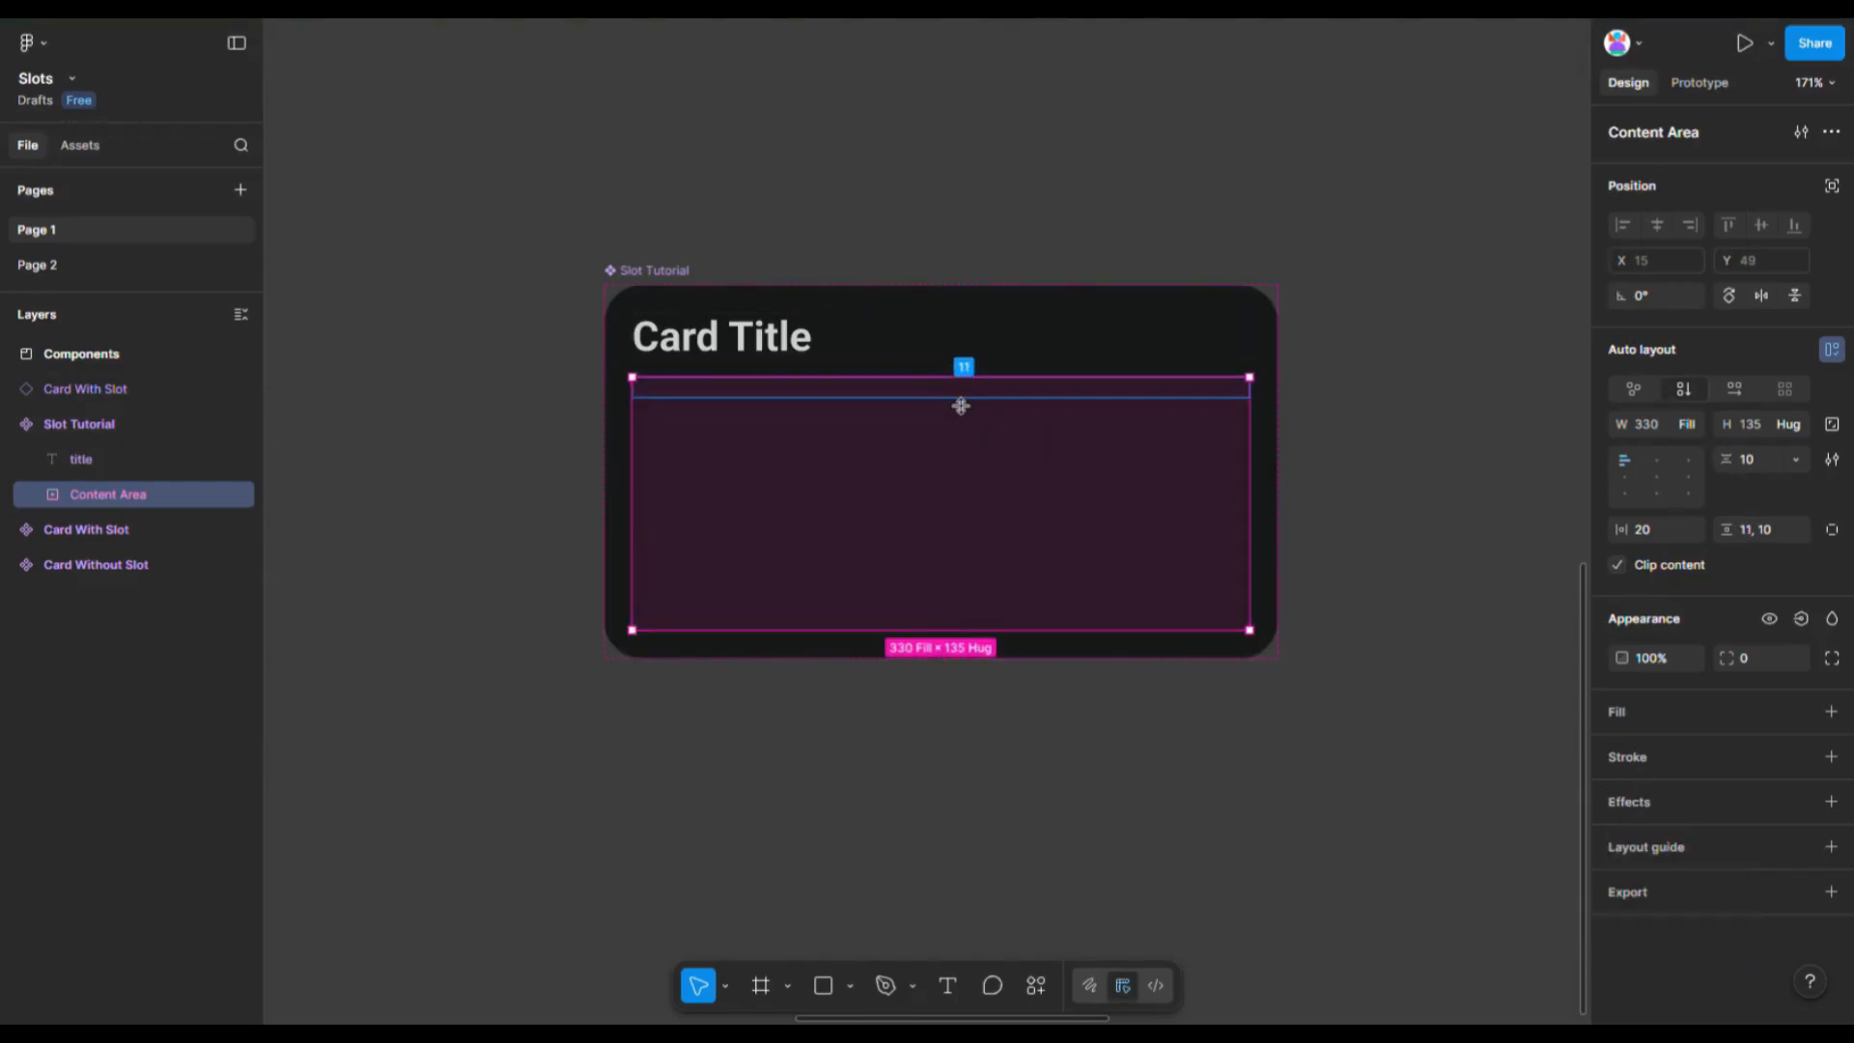
left_click(796, 760)
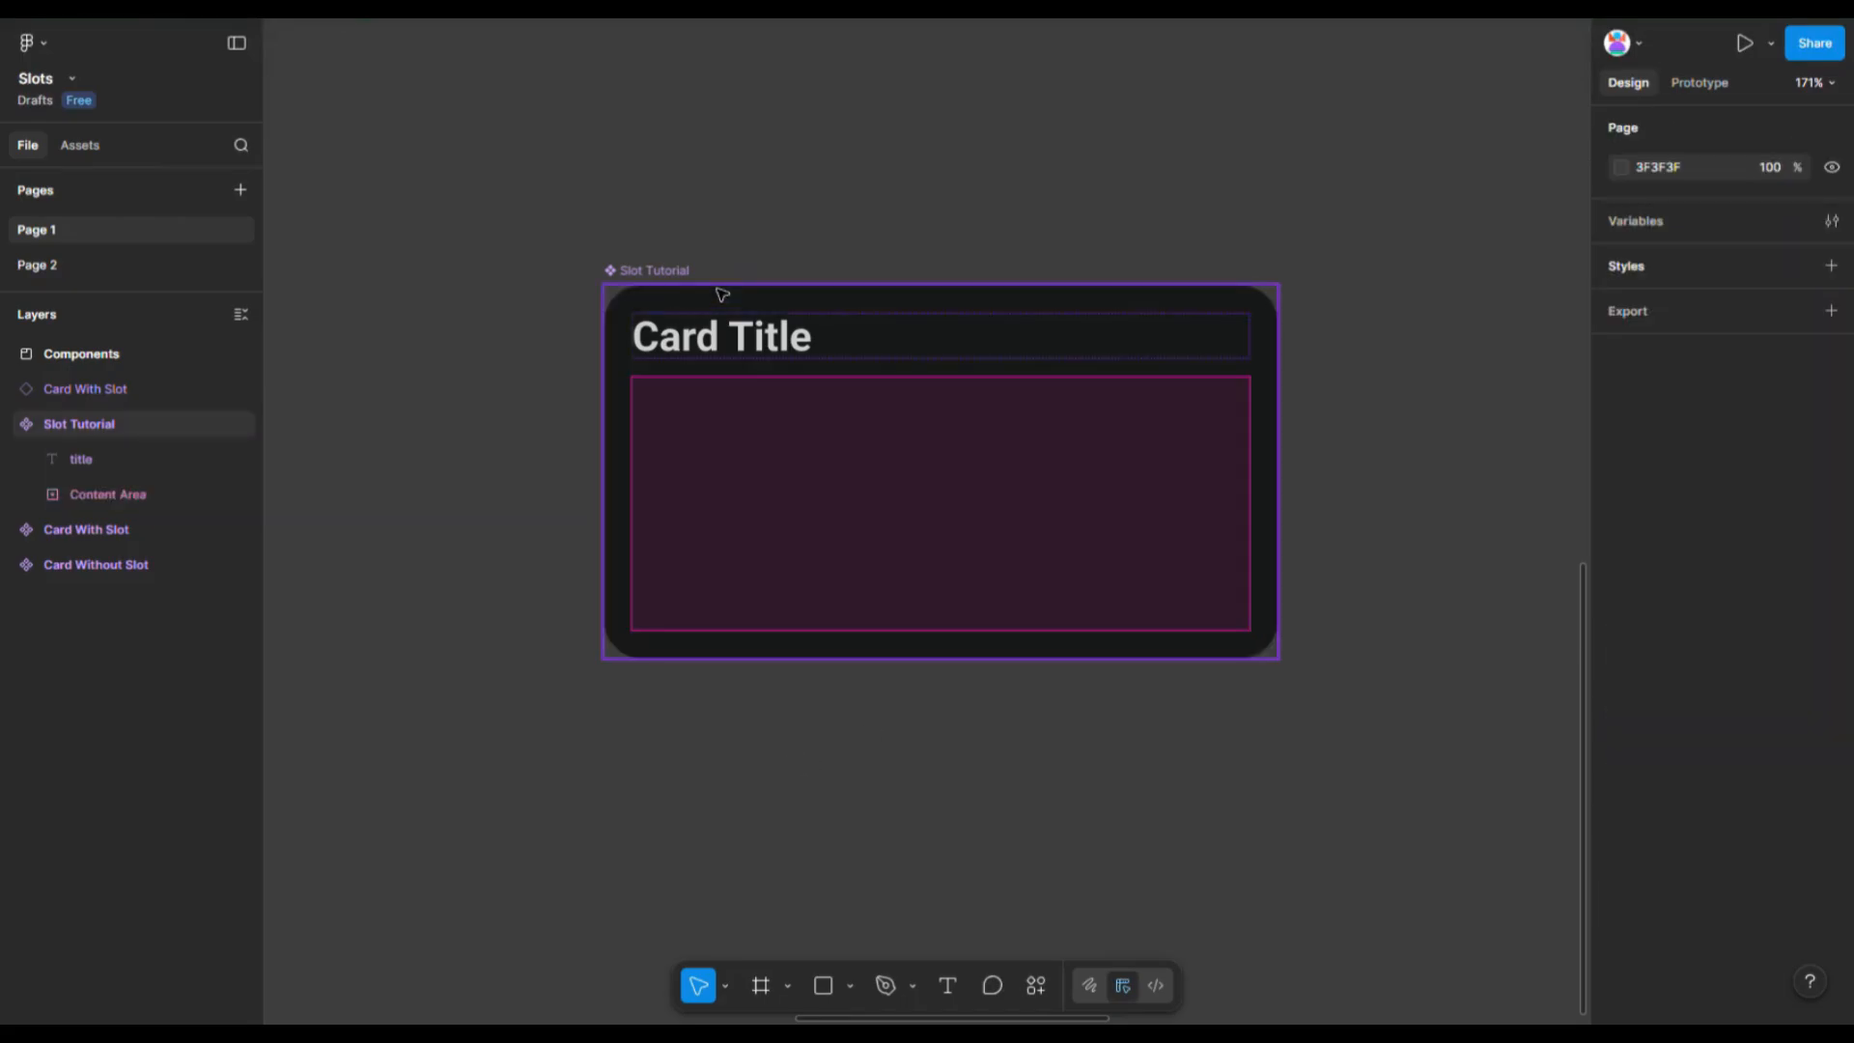
- Place an instance of the Slot Tutorial component to the right of the component
left_click(666, 289)
scroll(674, 418, "down", 5)
scroll(675, 424, "up", 5)
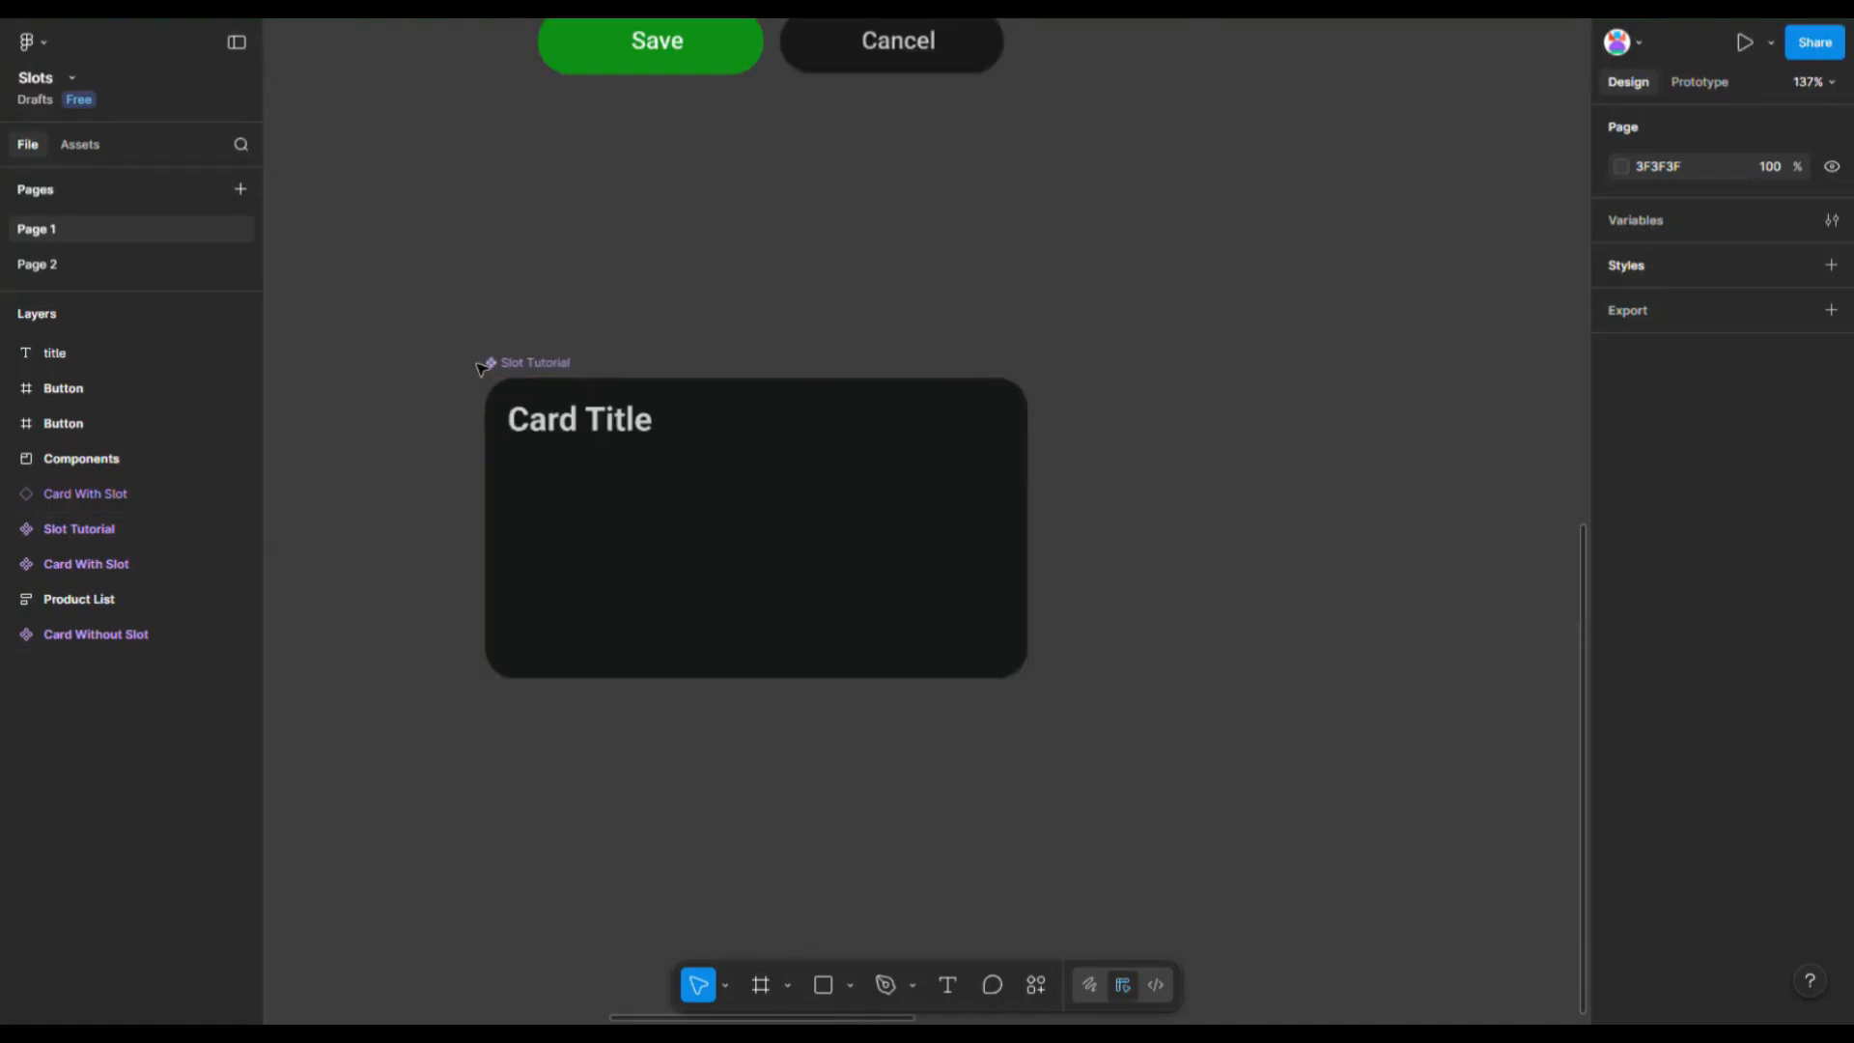
left_click_drag(544, 365, 1118, 367)
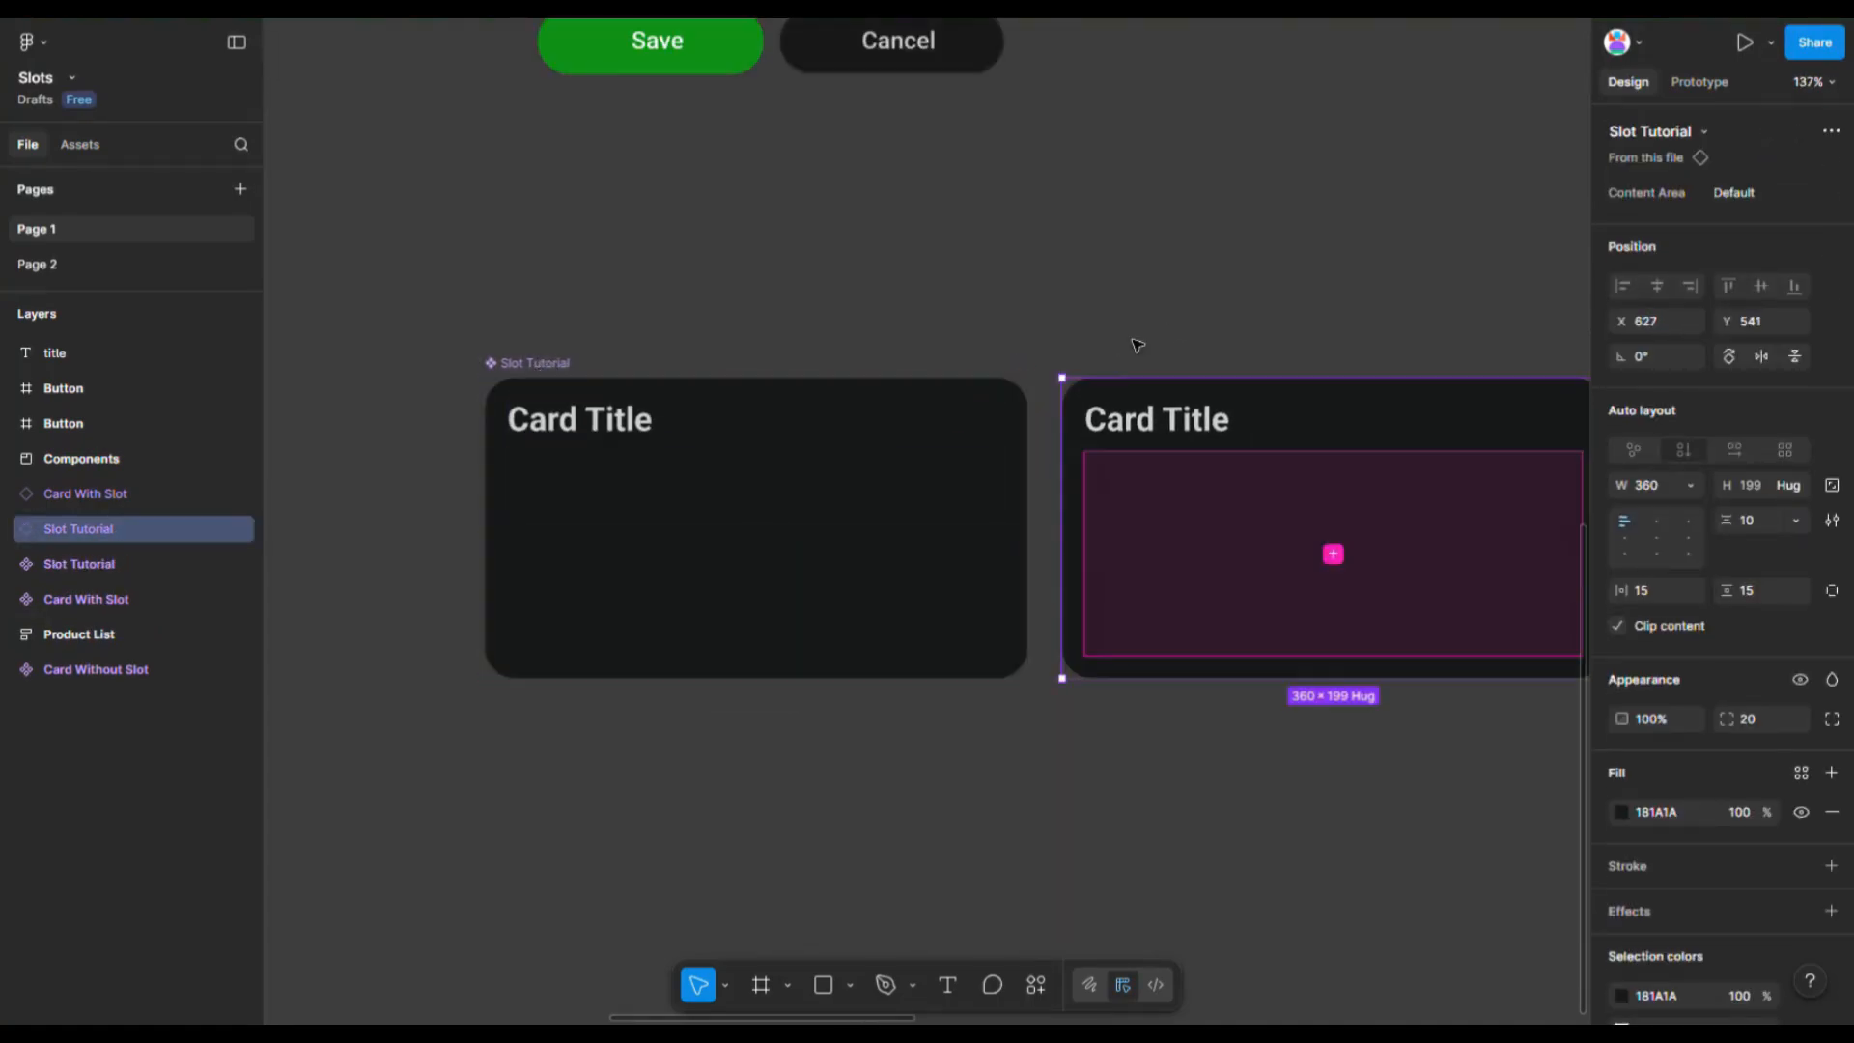
- Rename the instance's card title to Product List
left_click_drag(1261, 305, 1008, 413)
scroll(1195, 529, "up", 1)
double_click(858, 516)
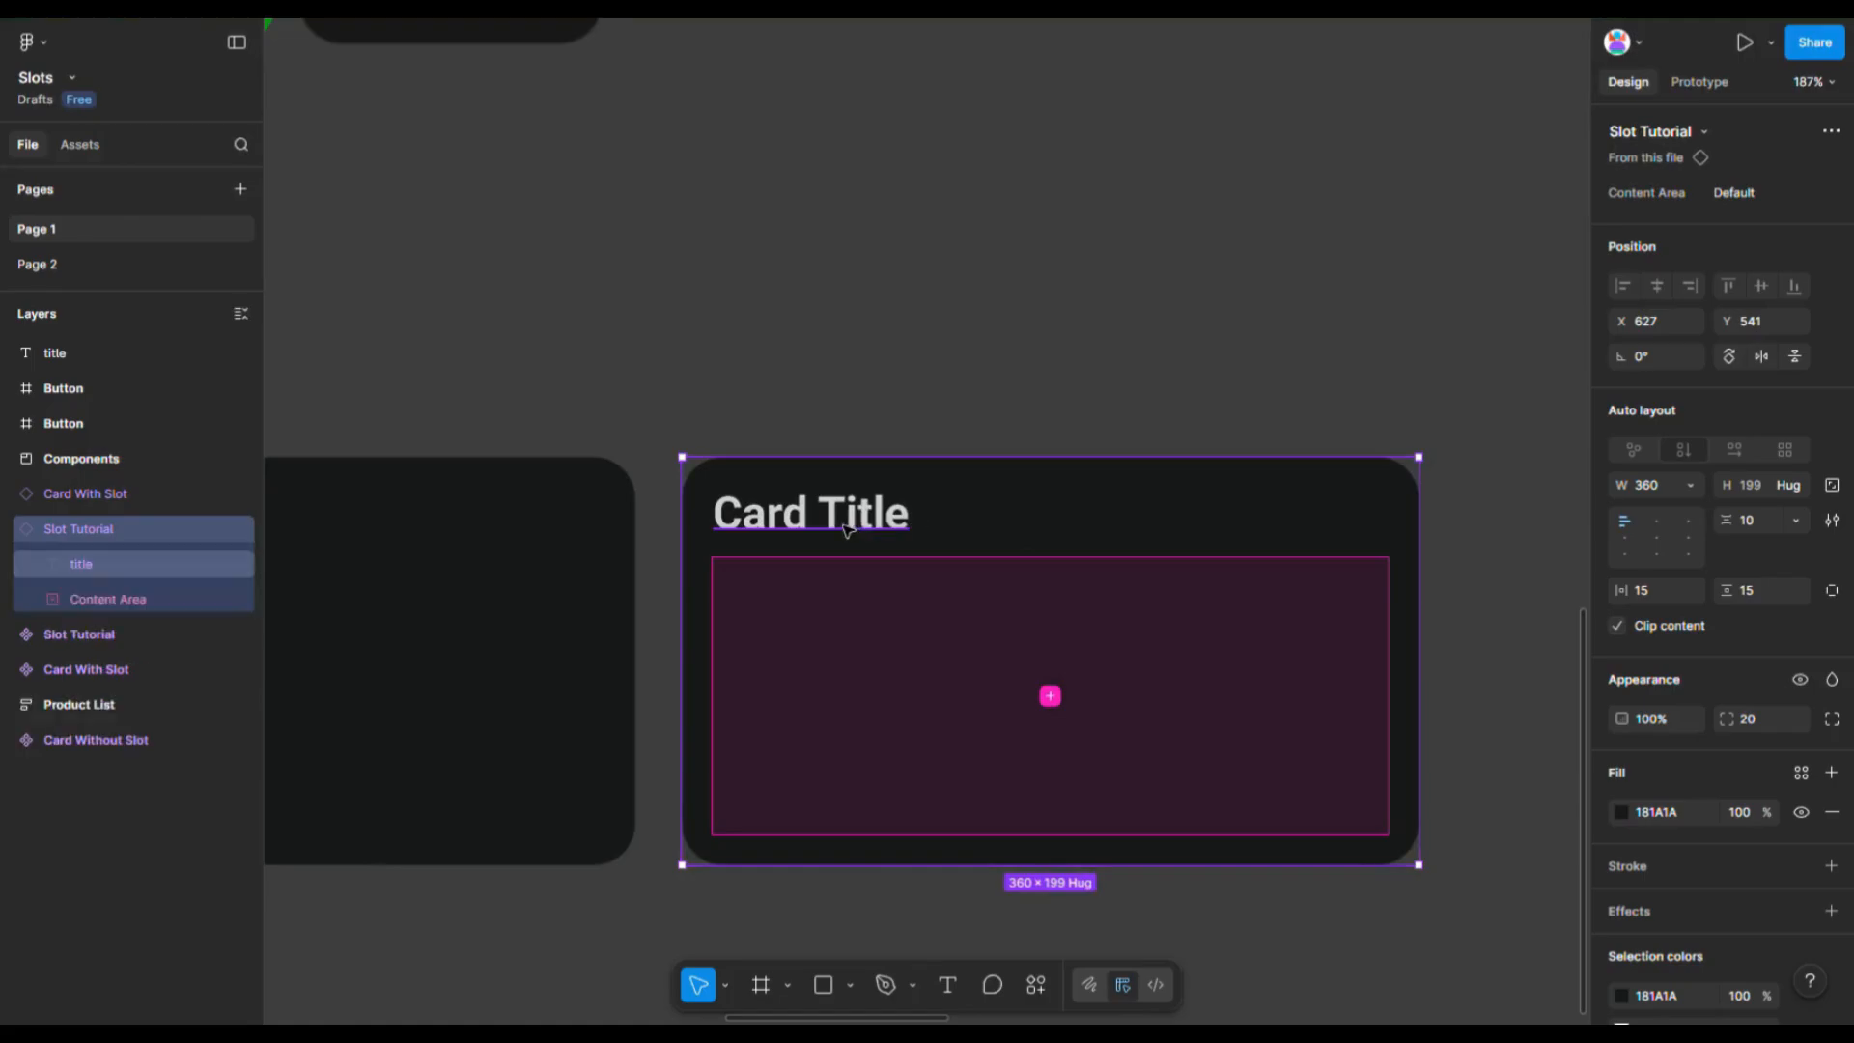
double_click(859, 518)
type("Product List")
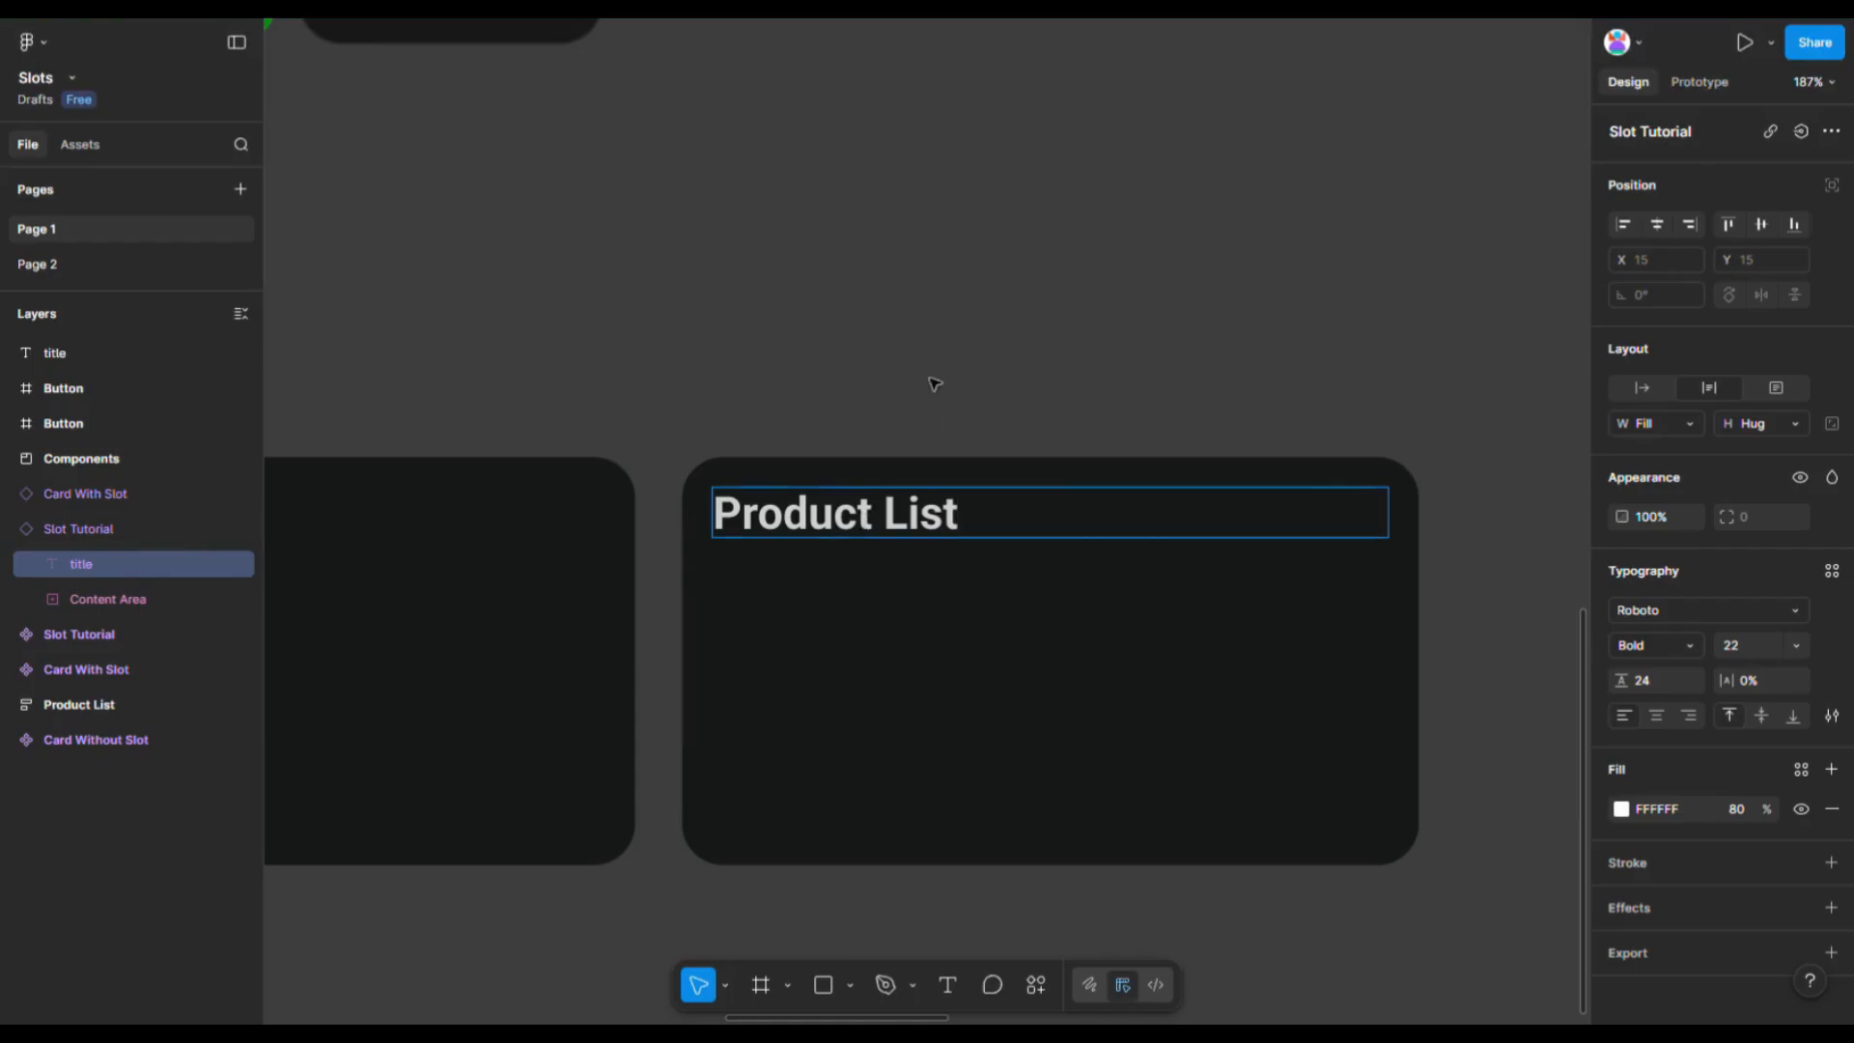
key("Escape")
- Move the product list and the Trending Product heading into the instance's Content Area slot
scroll(955, 376, "down", 5)
left_click_drag(632, 60, 910, 543)
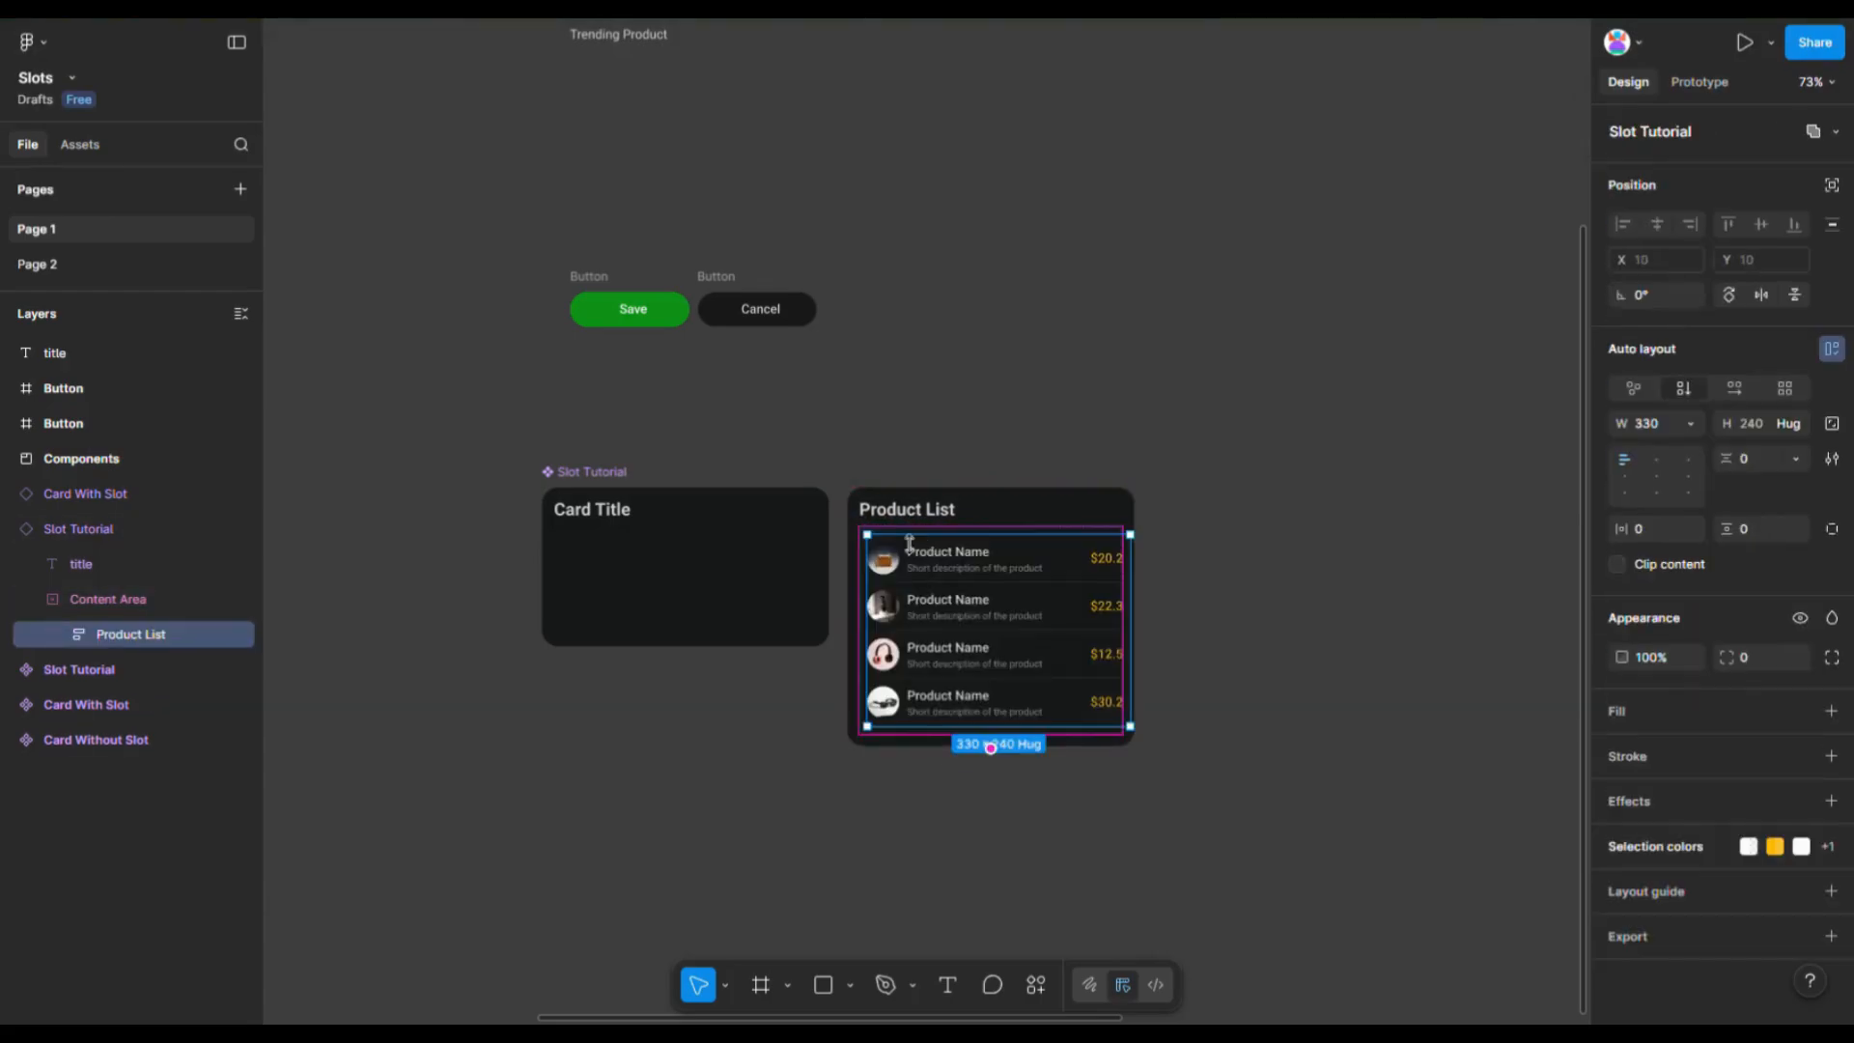
scroll(618, 193, "up", 2)
left_click_drag(618, 116, 912, 639)
- Move the Save and Cancel buttons into the slot below the product list
left_click_drag(589, 354, 913, 828)
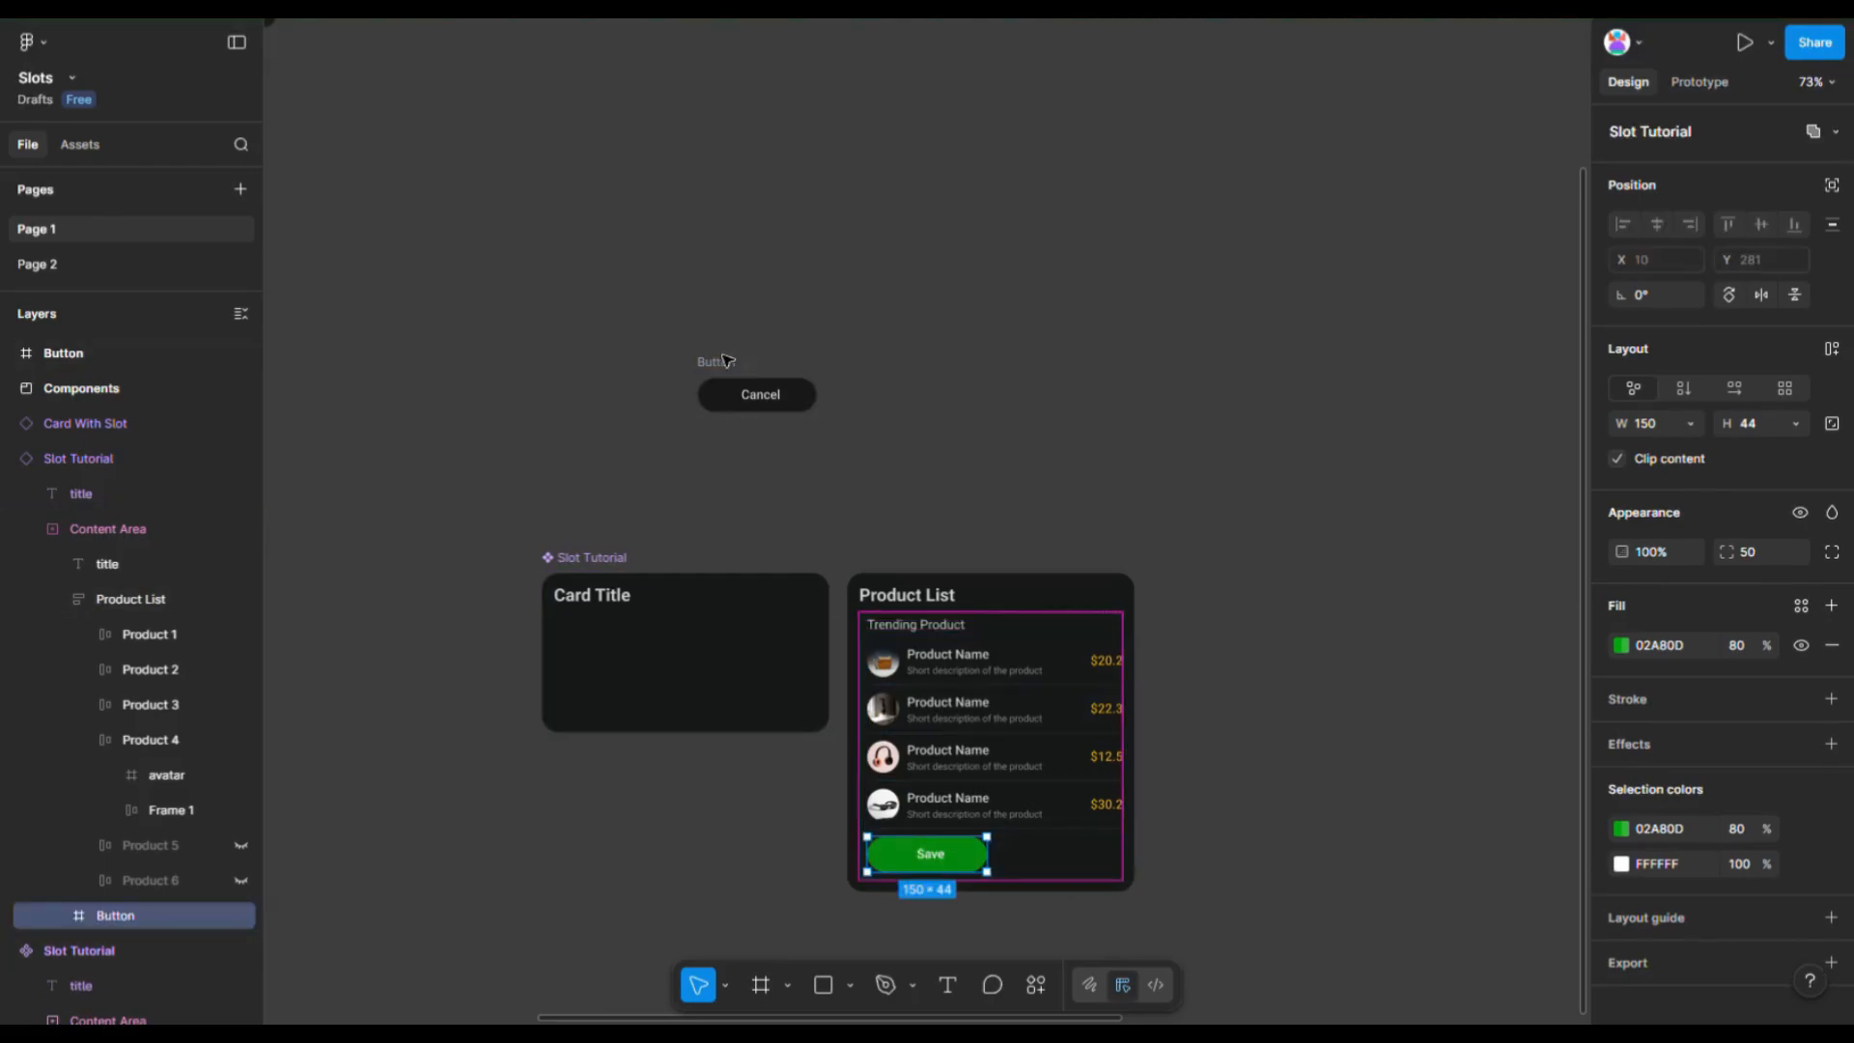
left_click_drag(723, 361, 1023, 881)
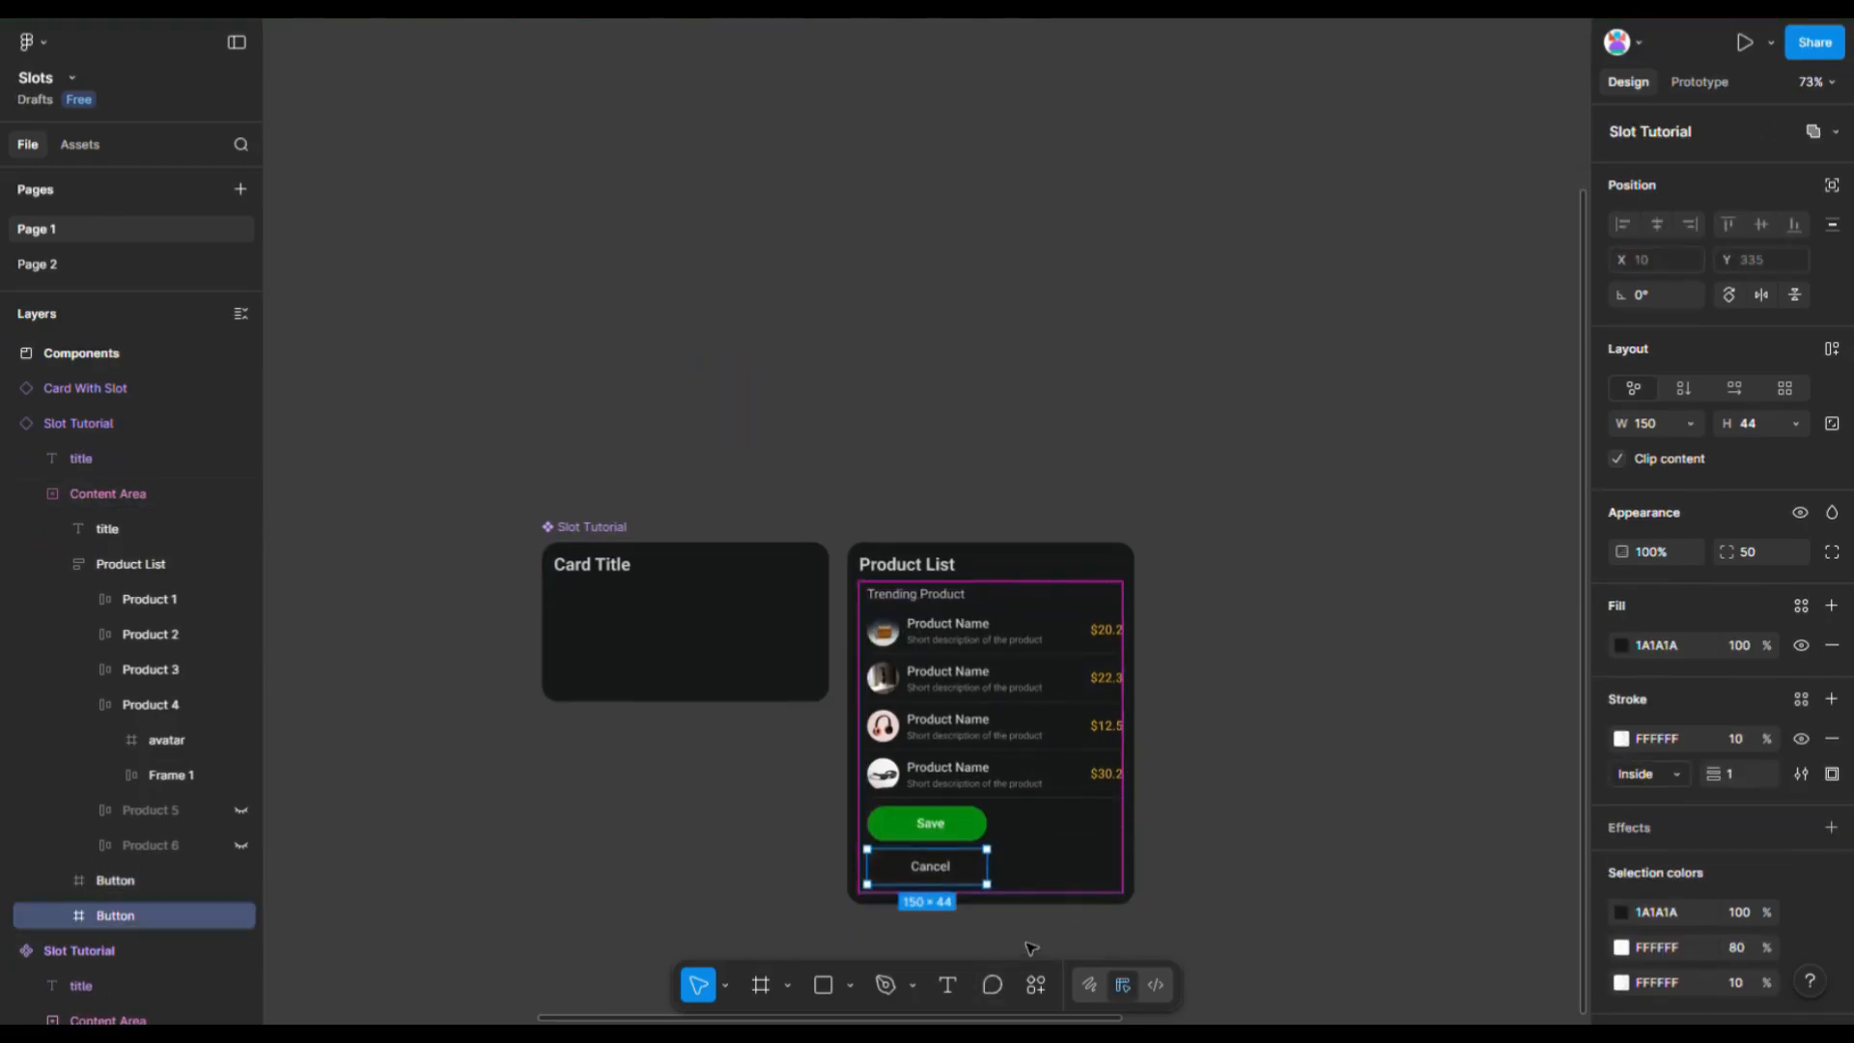
scroll(993, 719, "up", 2)
left_click(946, 603, "shift")
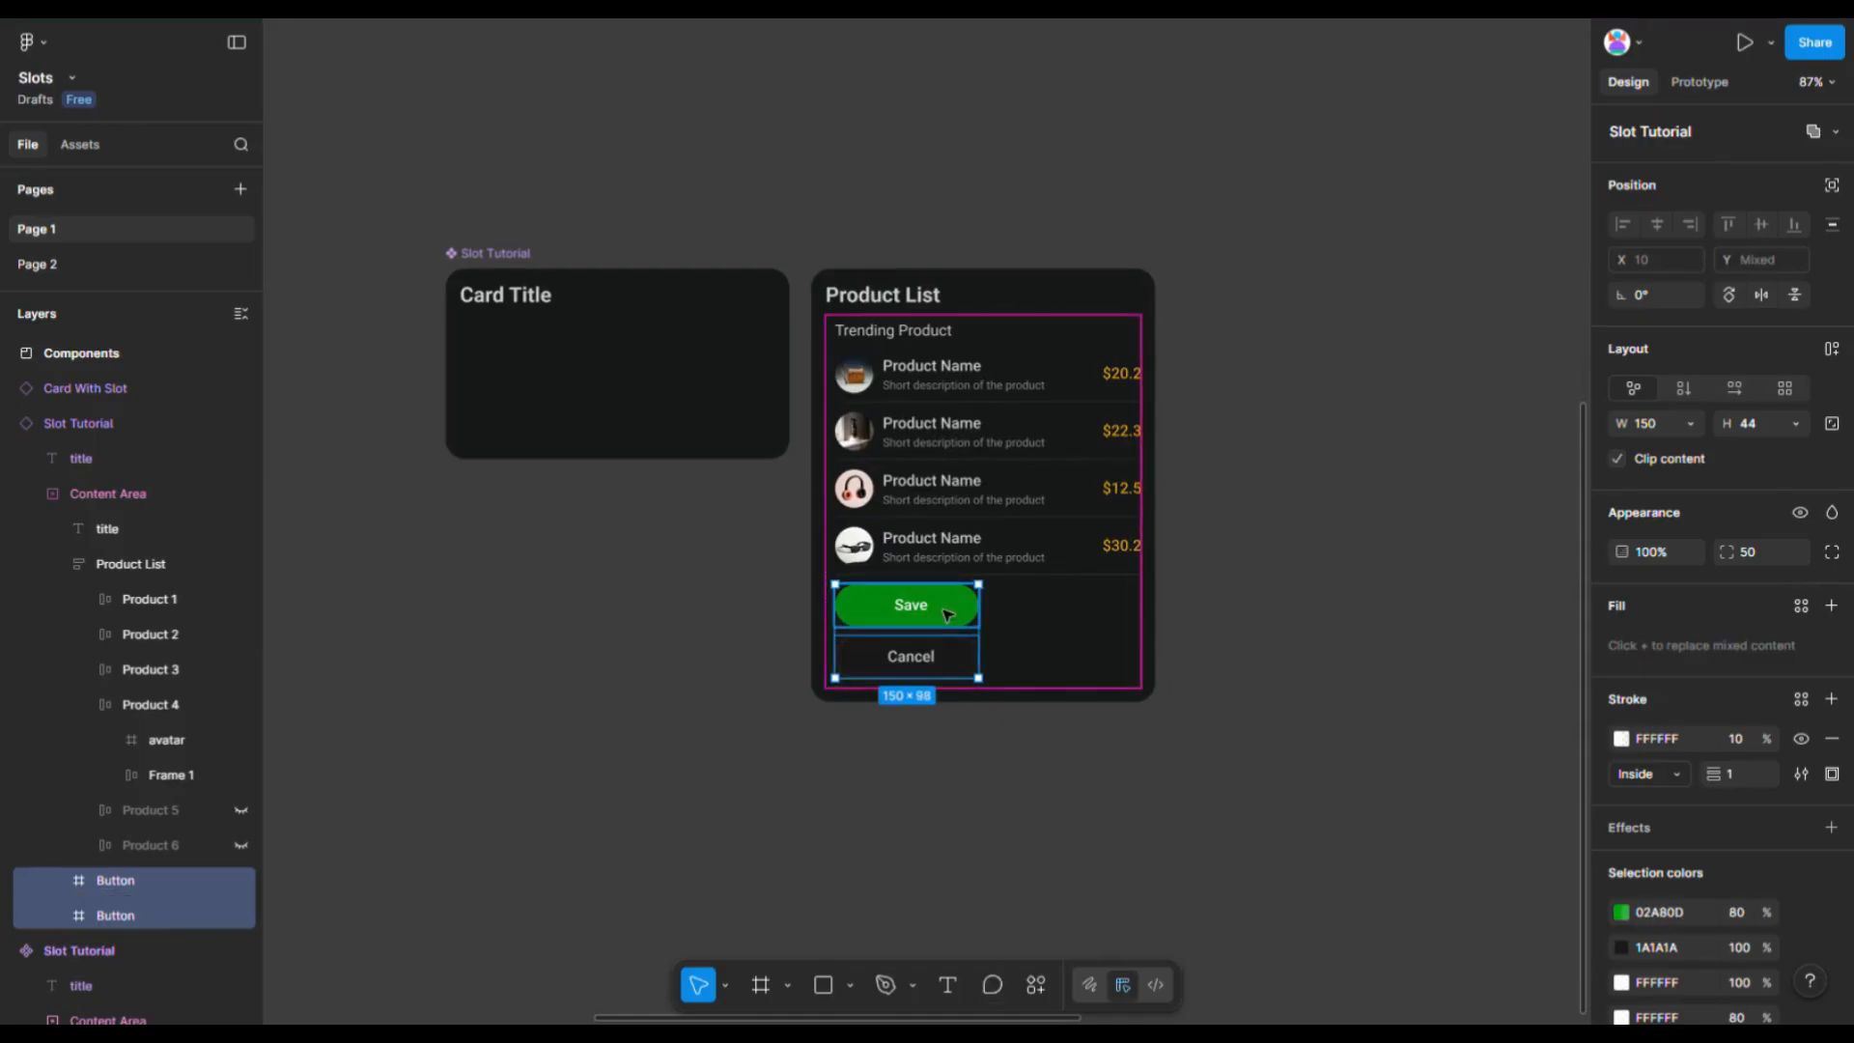
- Apply horizontal auto layout to the Save and Cancel buttons so they sit side by side
left_click(1832, 351)
left_click(1734, 387)
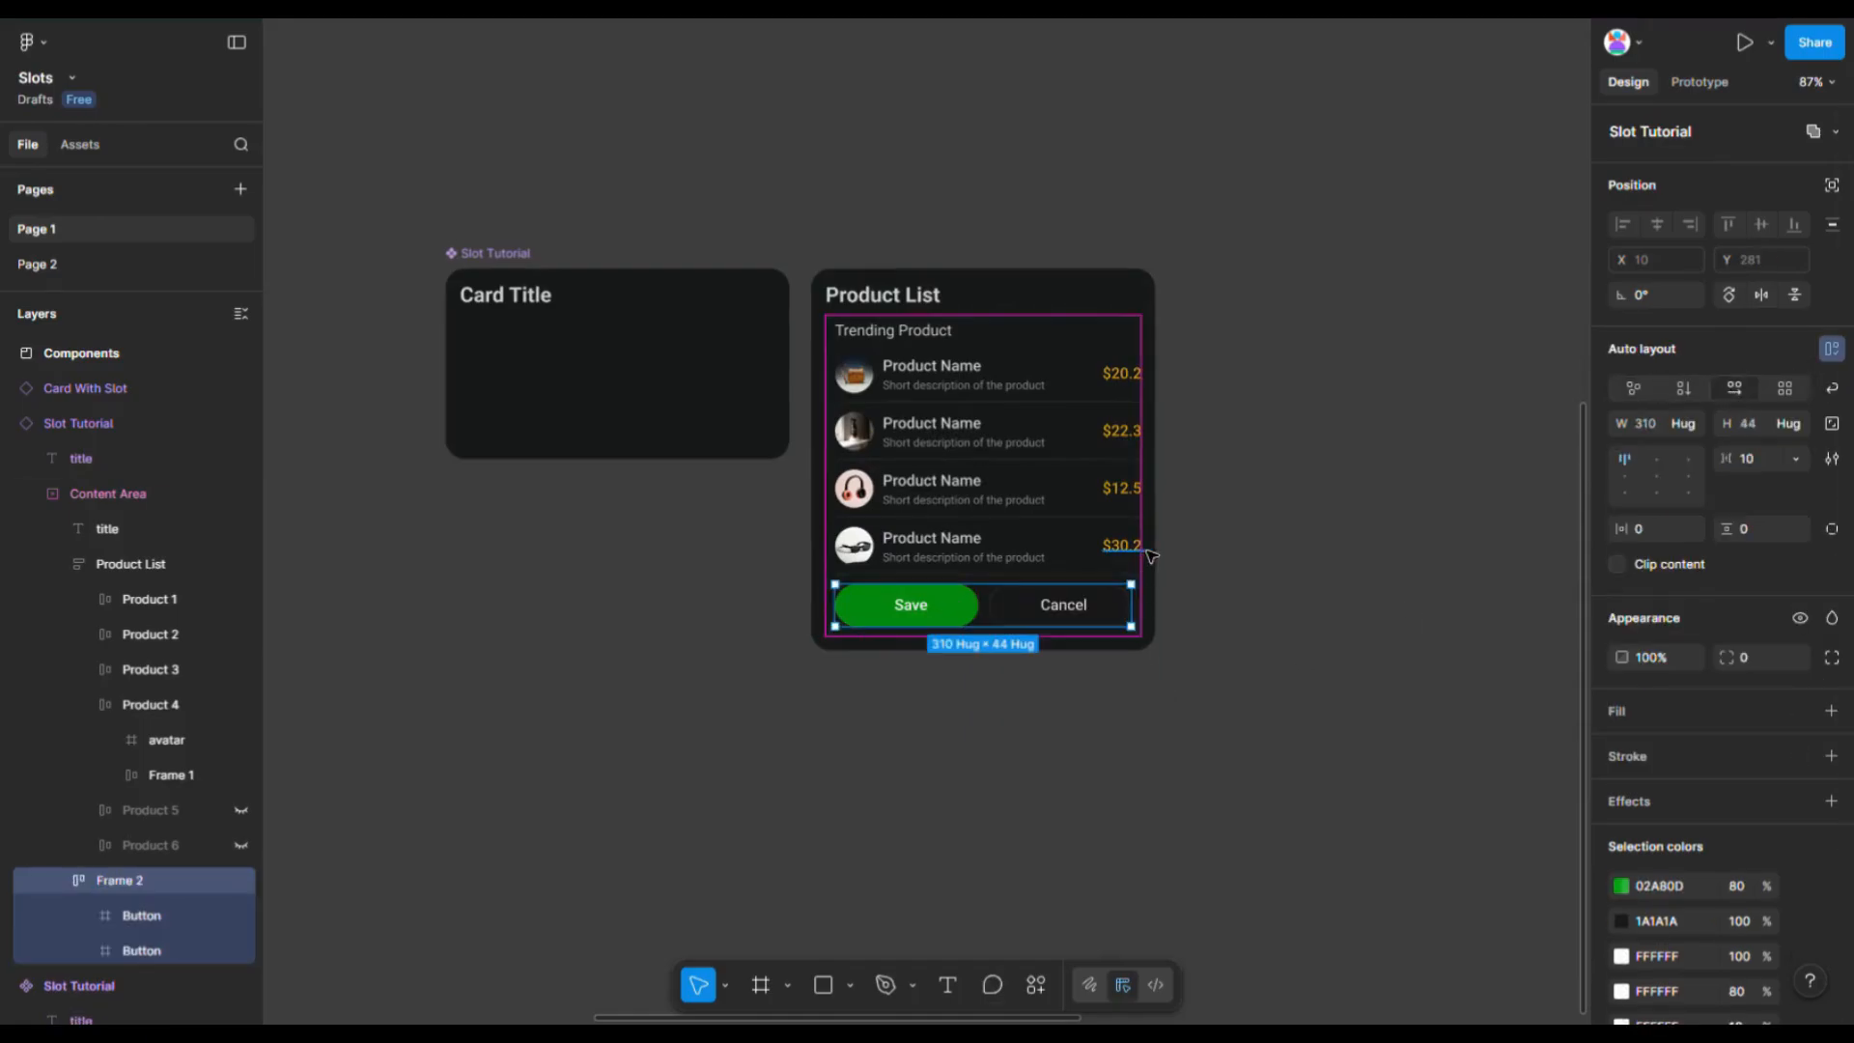
scroll(1154, 552, "up", 3)
left_click(1266, 658)
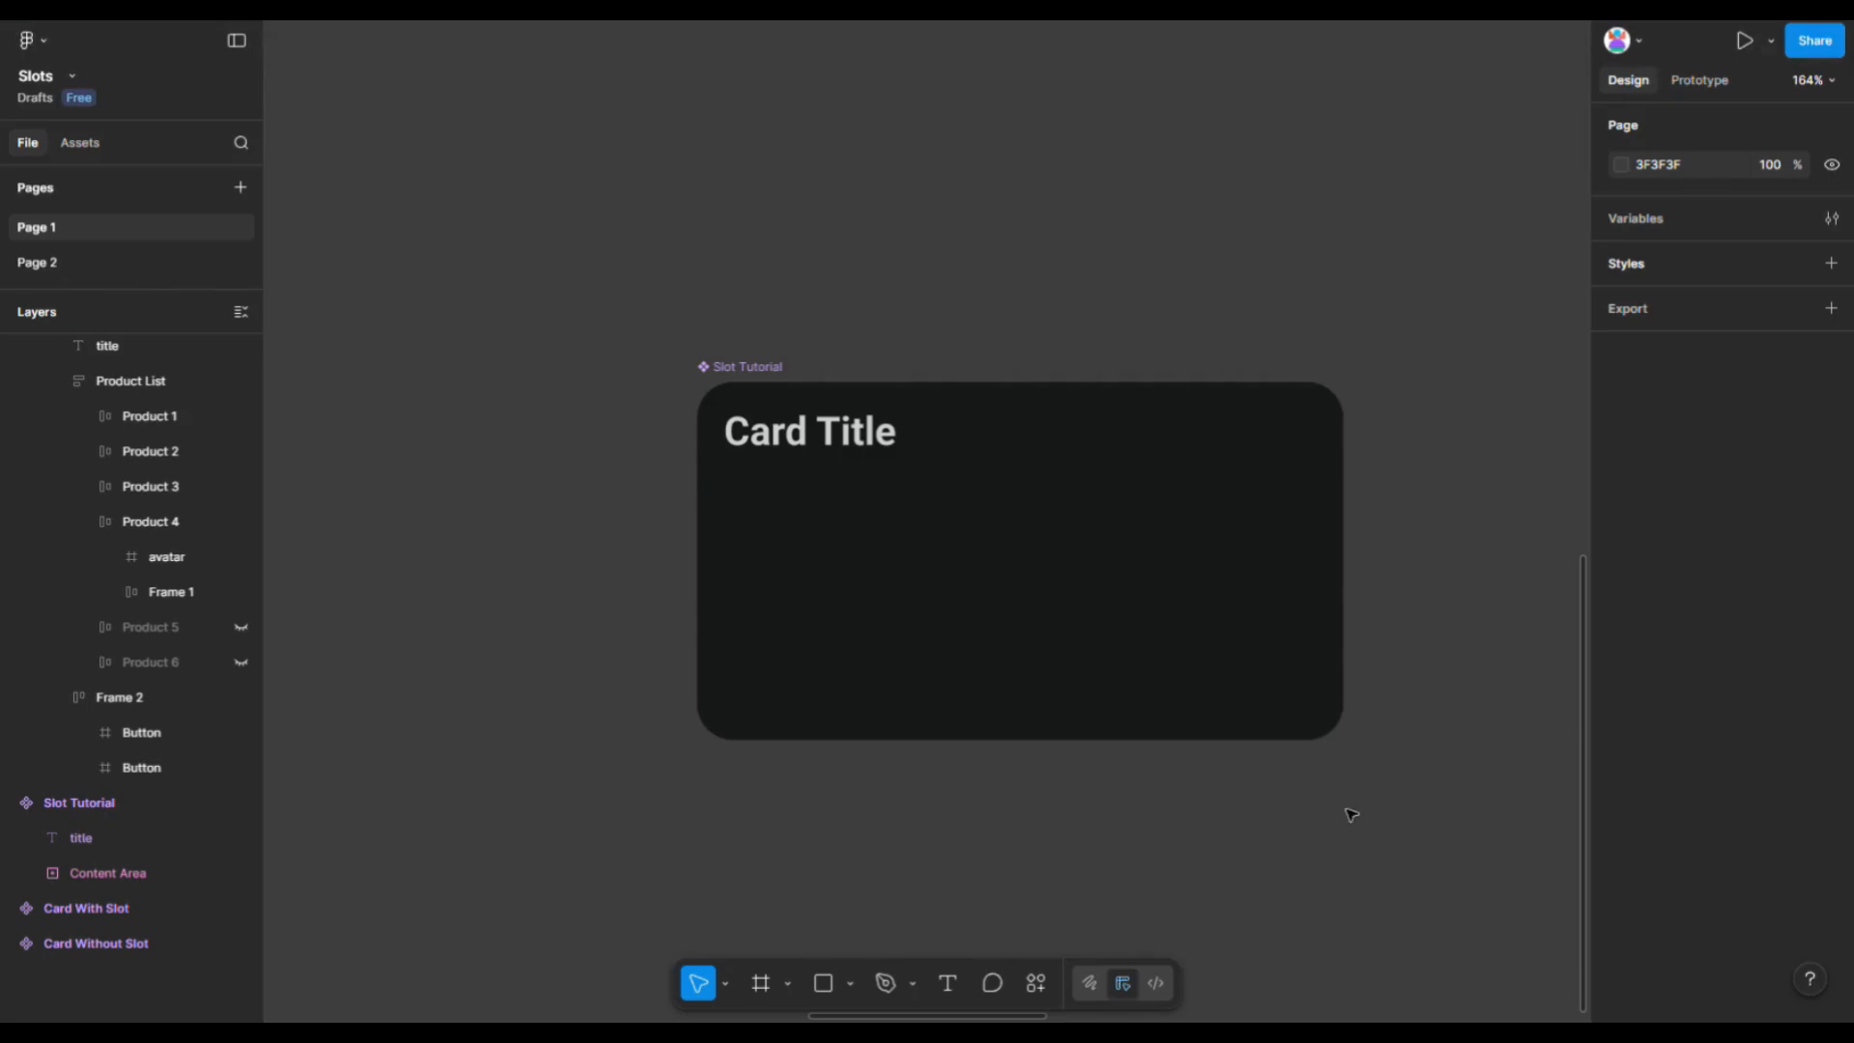
- Add Save Button, Product List and 1 Product as preferred instances of the component's Content Area slot
left_click_drag(1344, 821, 1244, 853)
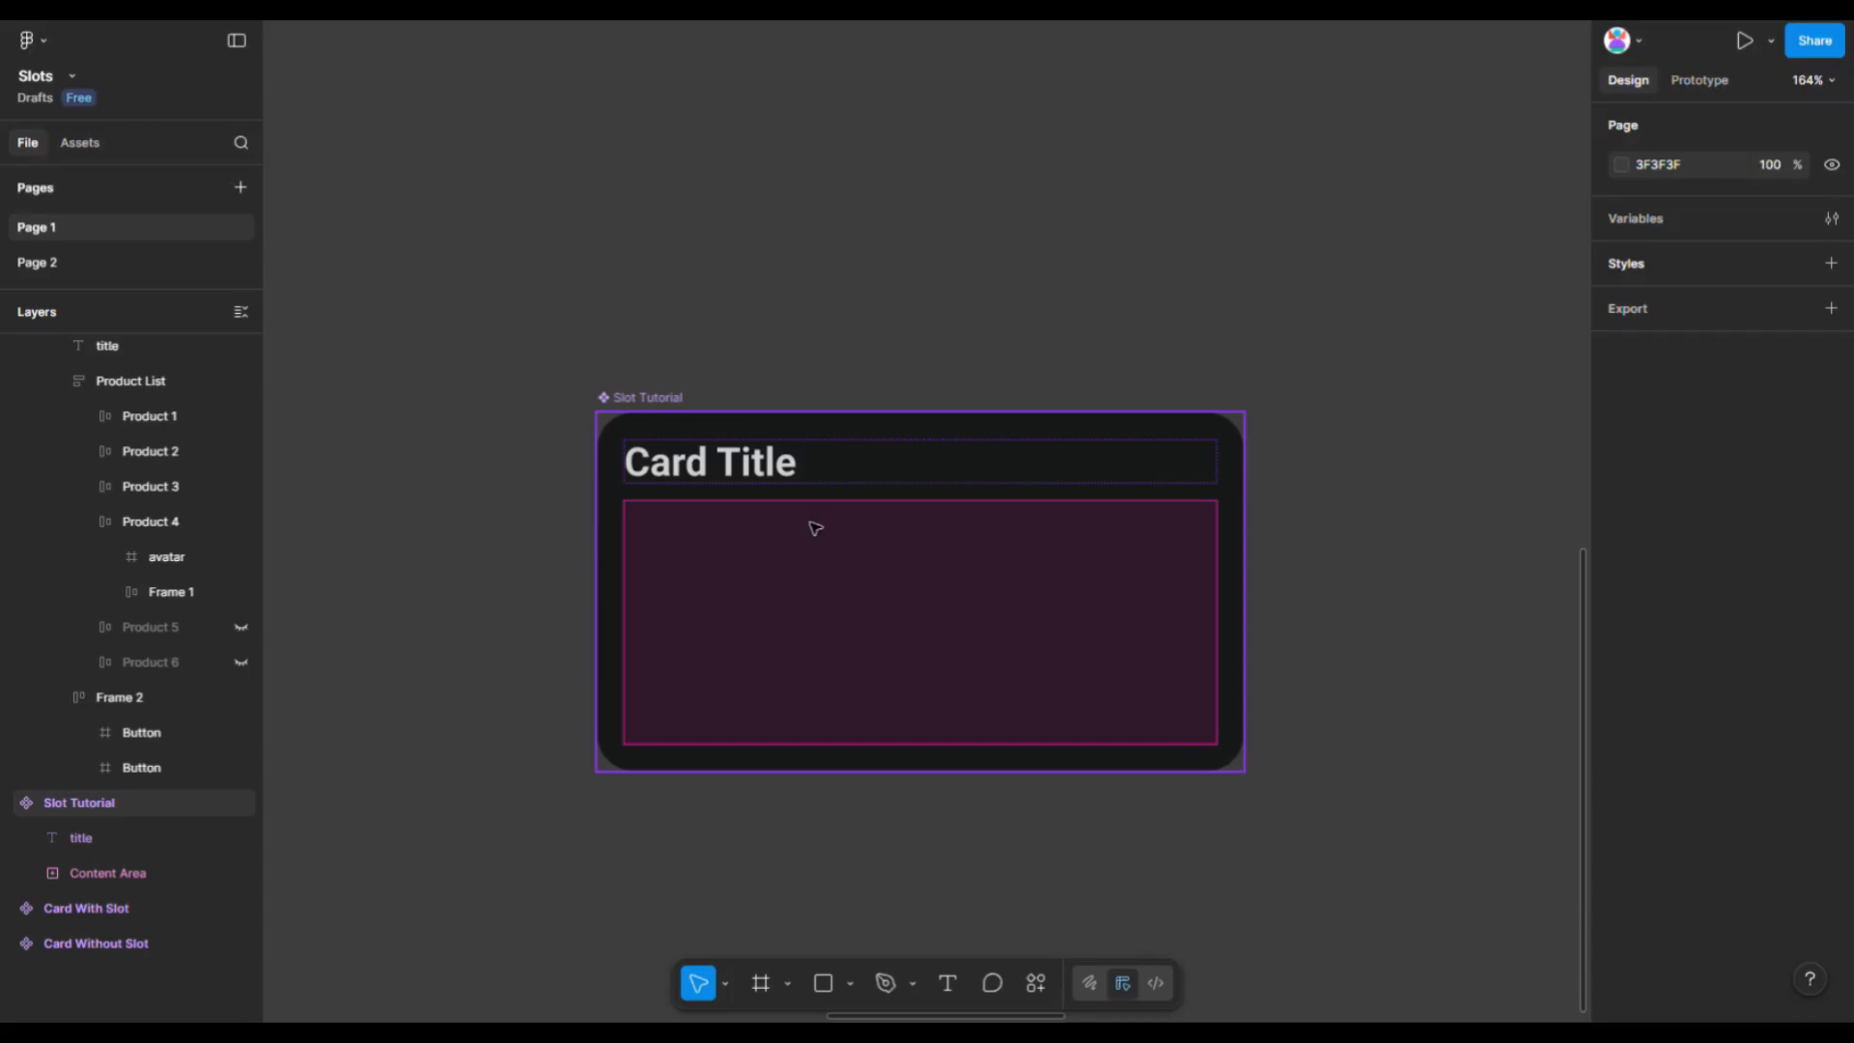
left_click(240, 311)
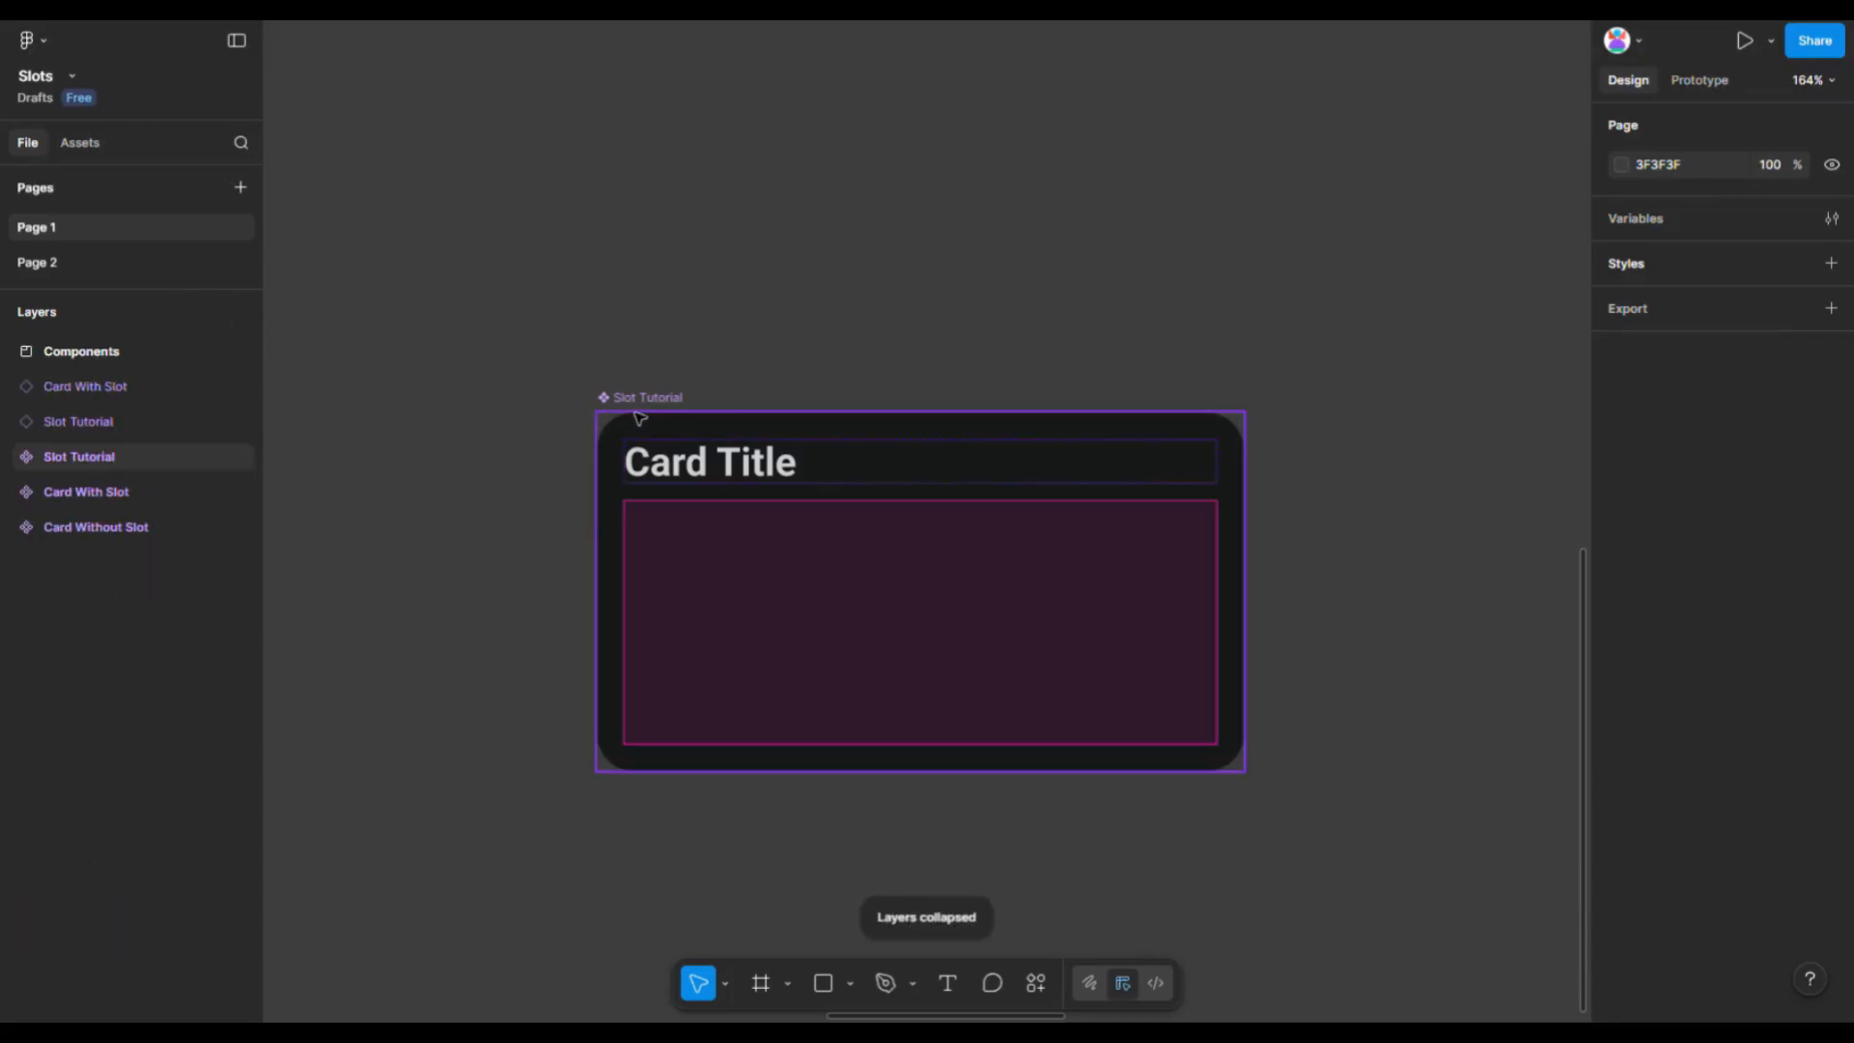
left_click(638, 418)
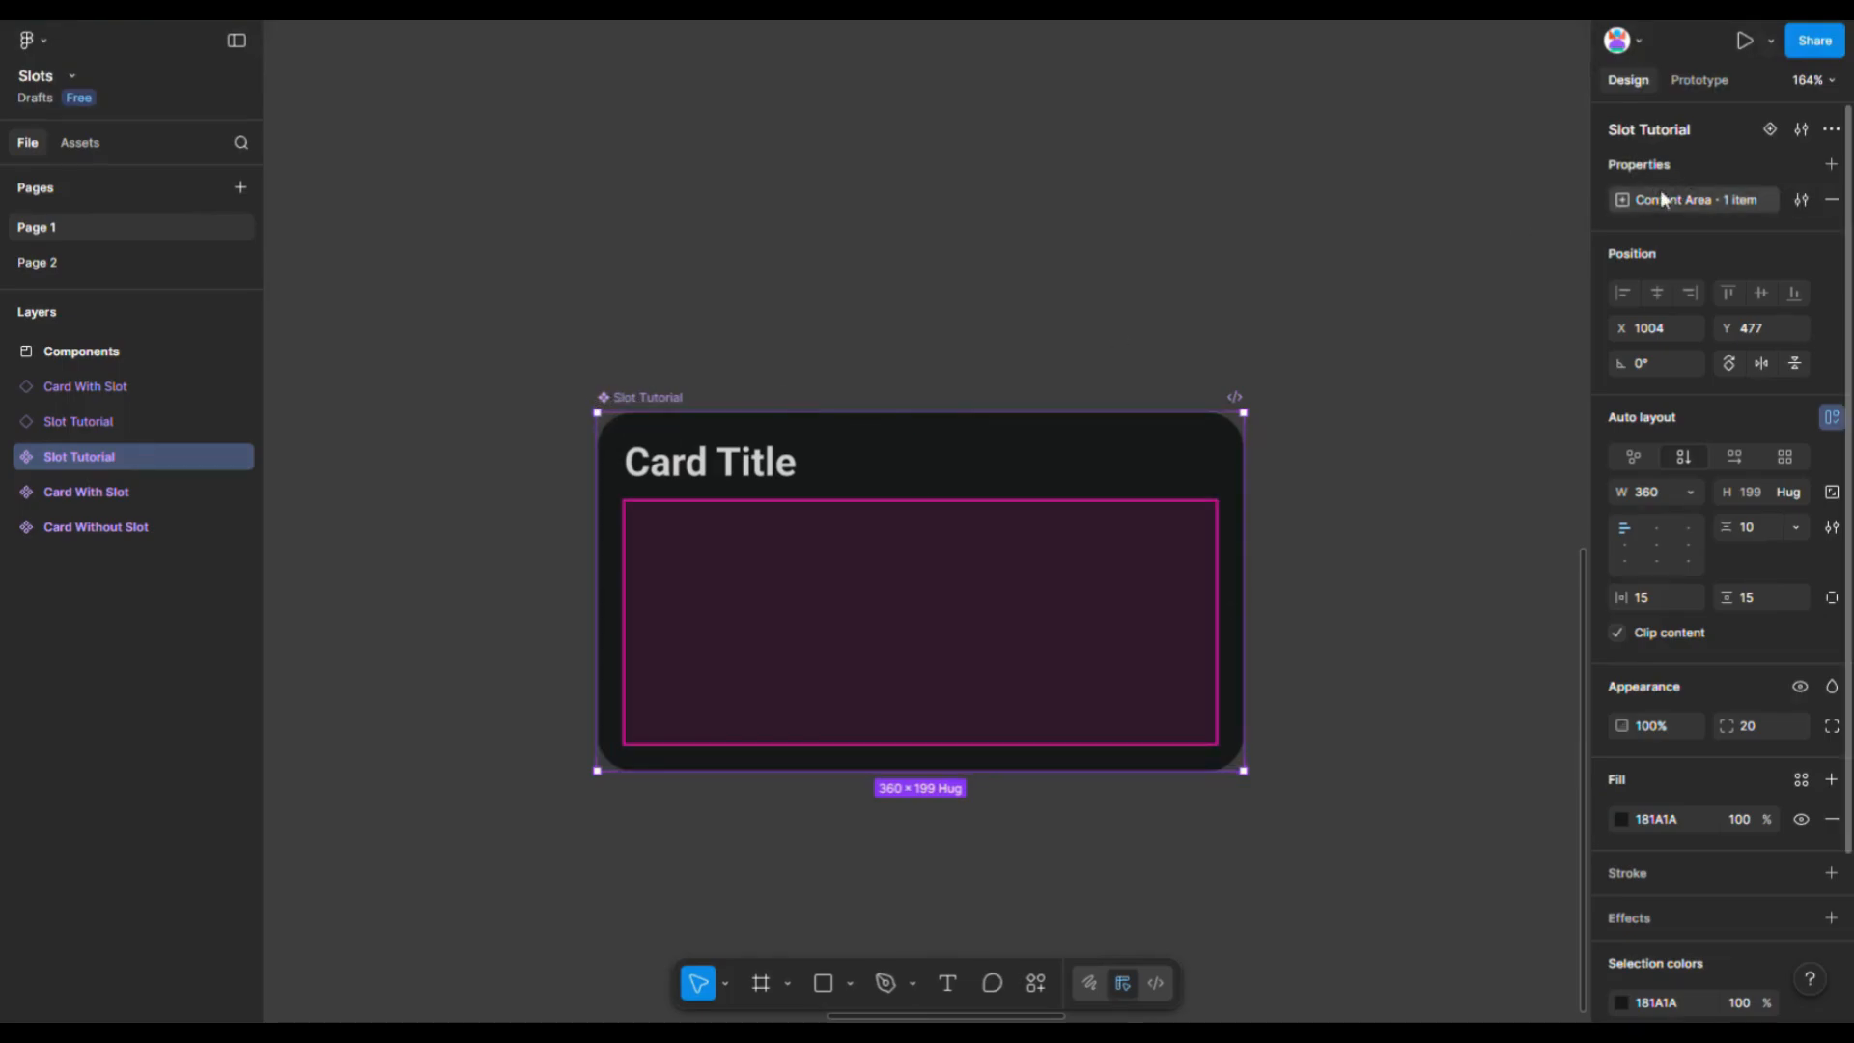
left_click(1801, 199)
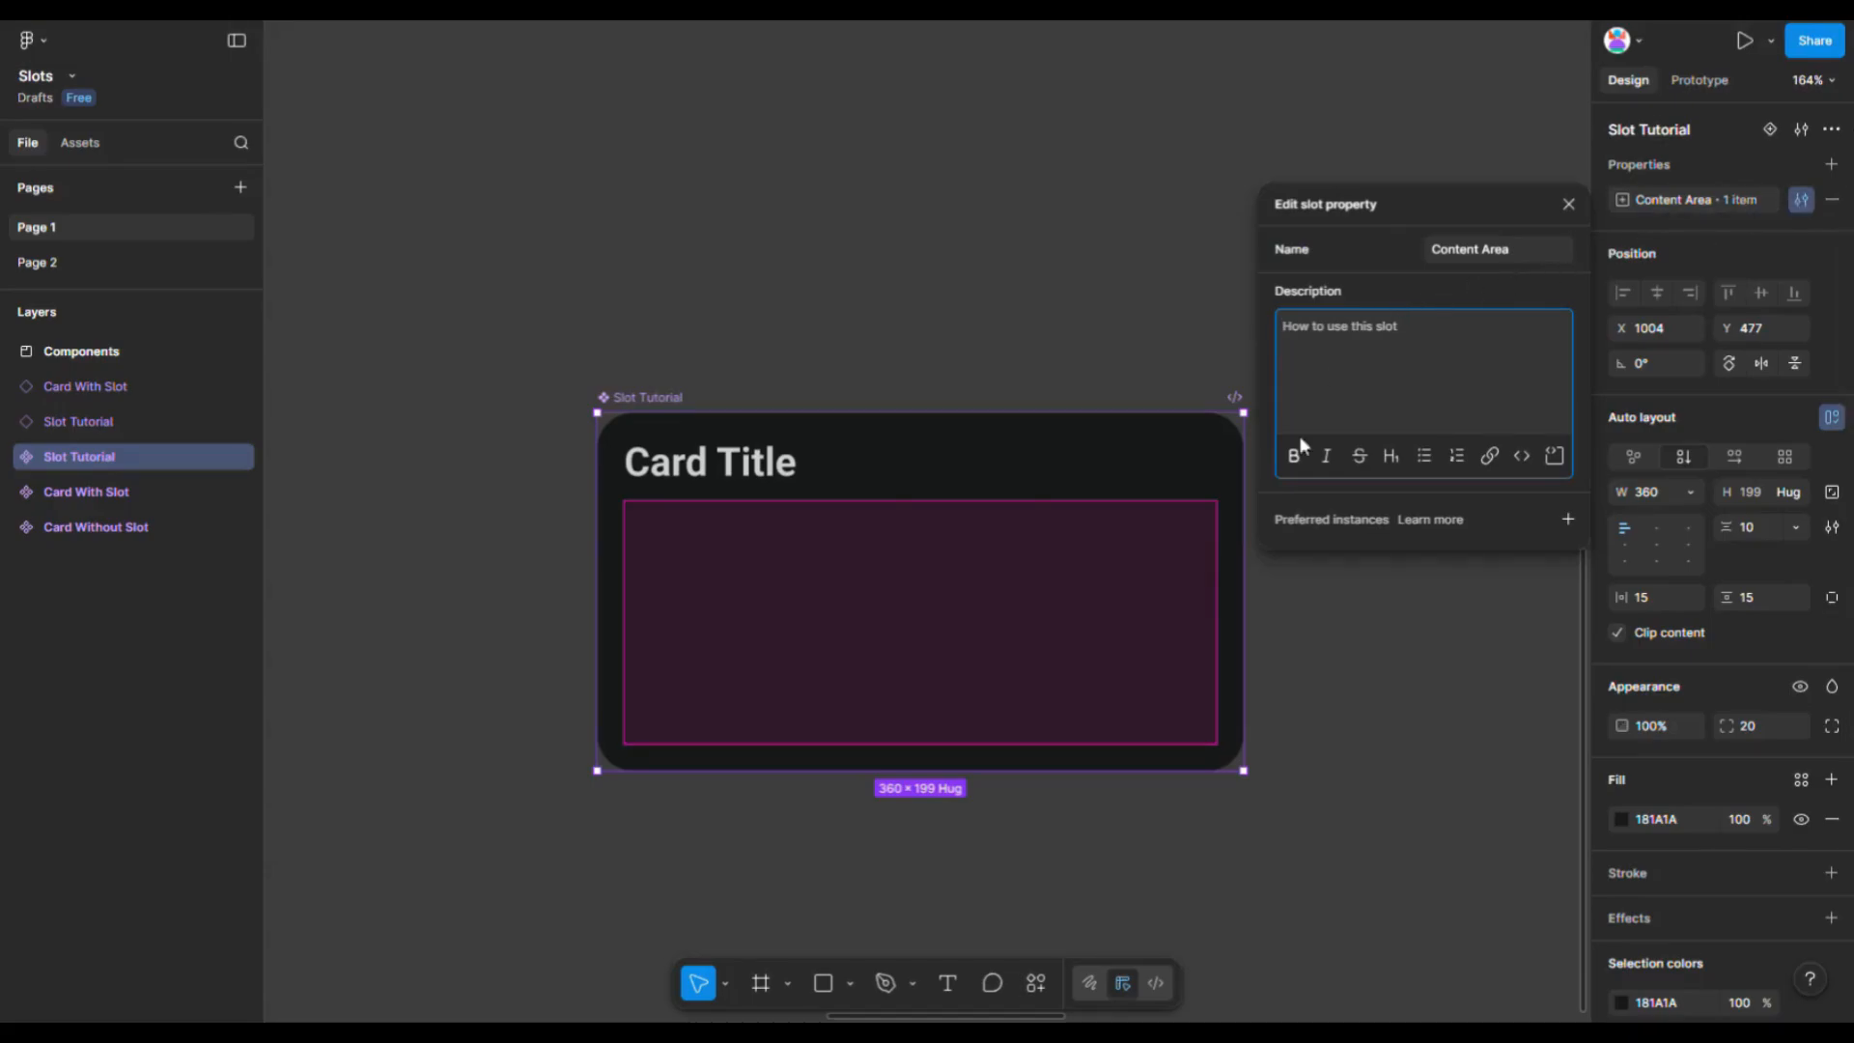
left_click(1565, 519)
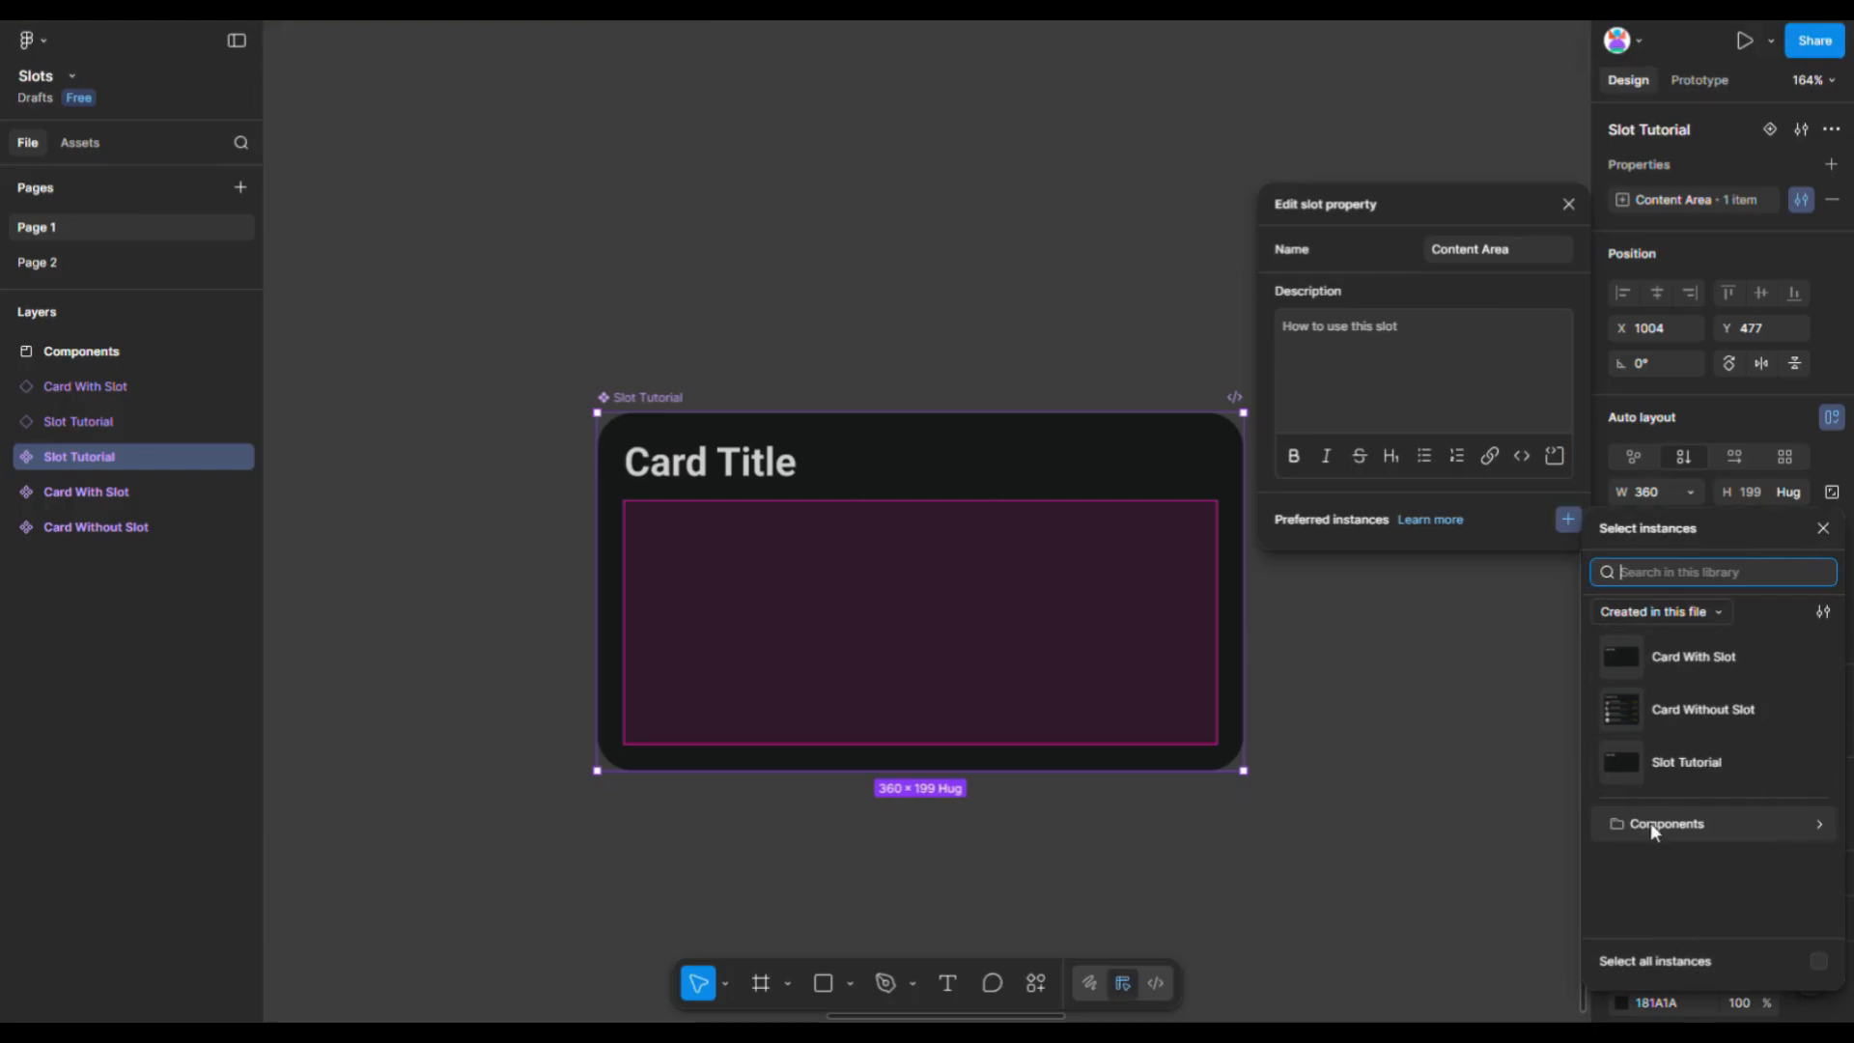
left_click(1649, 823)
scroll(1700, 832, "down", 2)
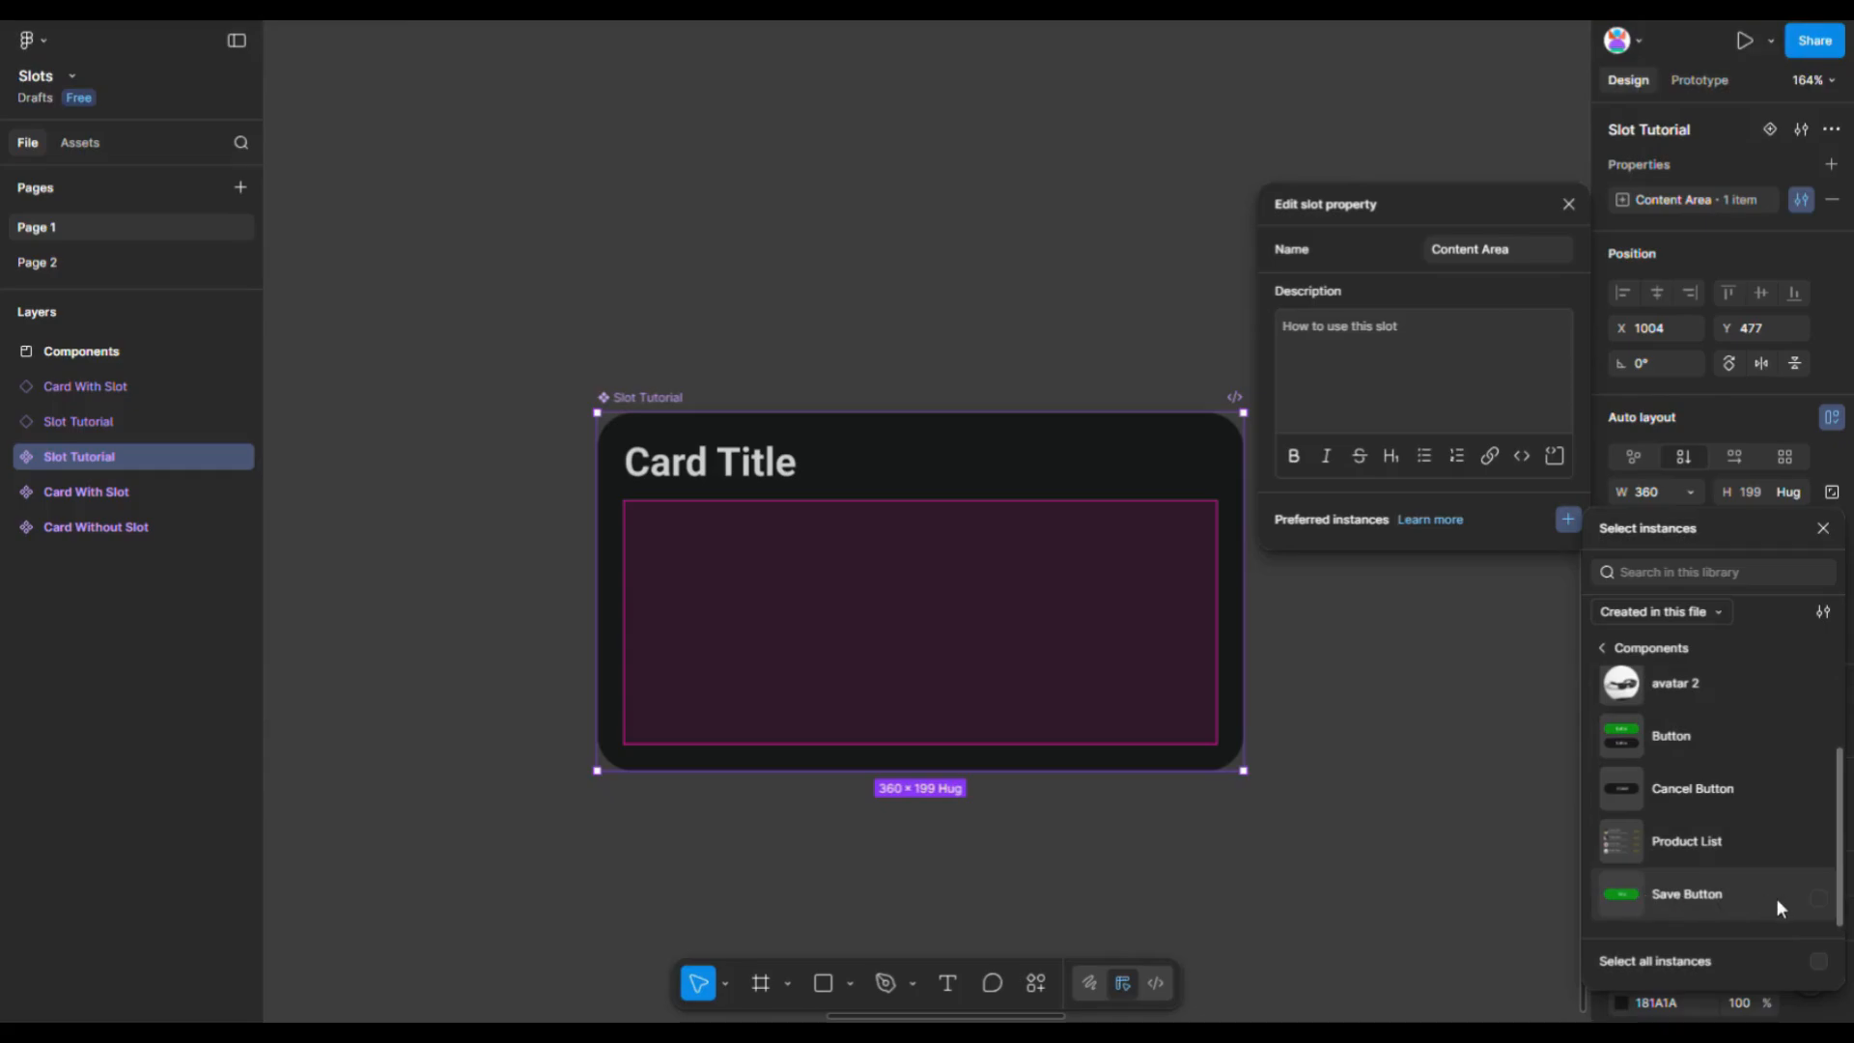
left_click(1776, 898)
left_click(1740, 848)
scroll(1724, 836, "up", 2)
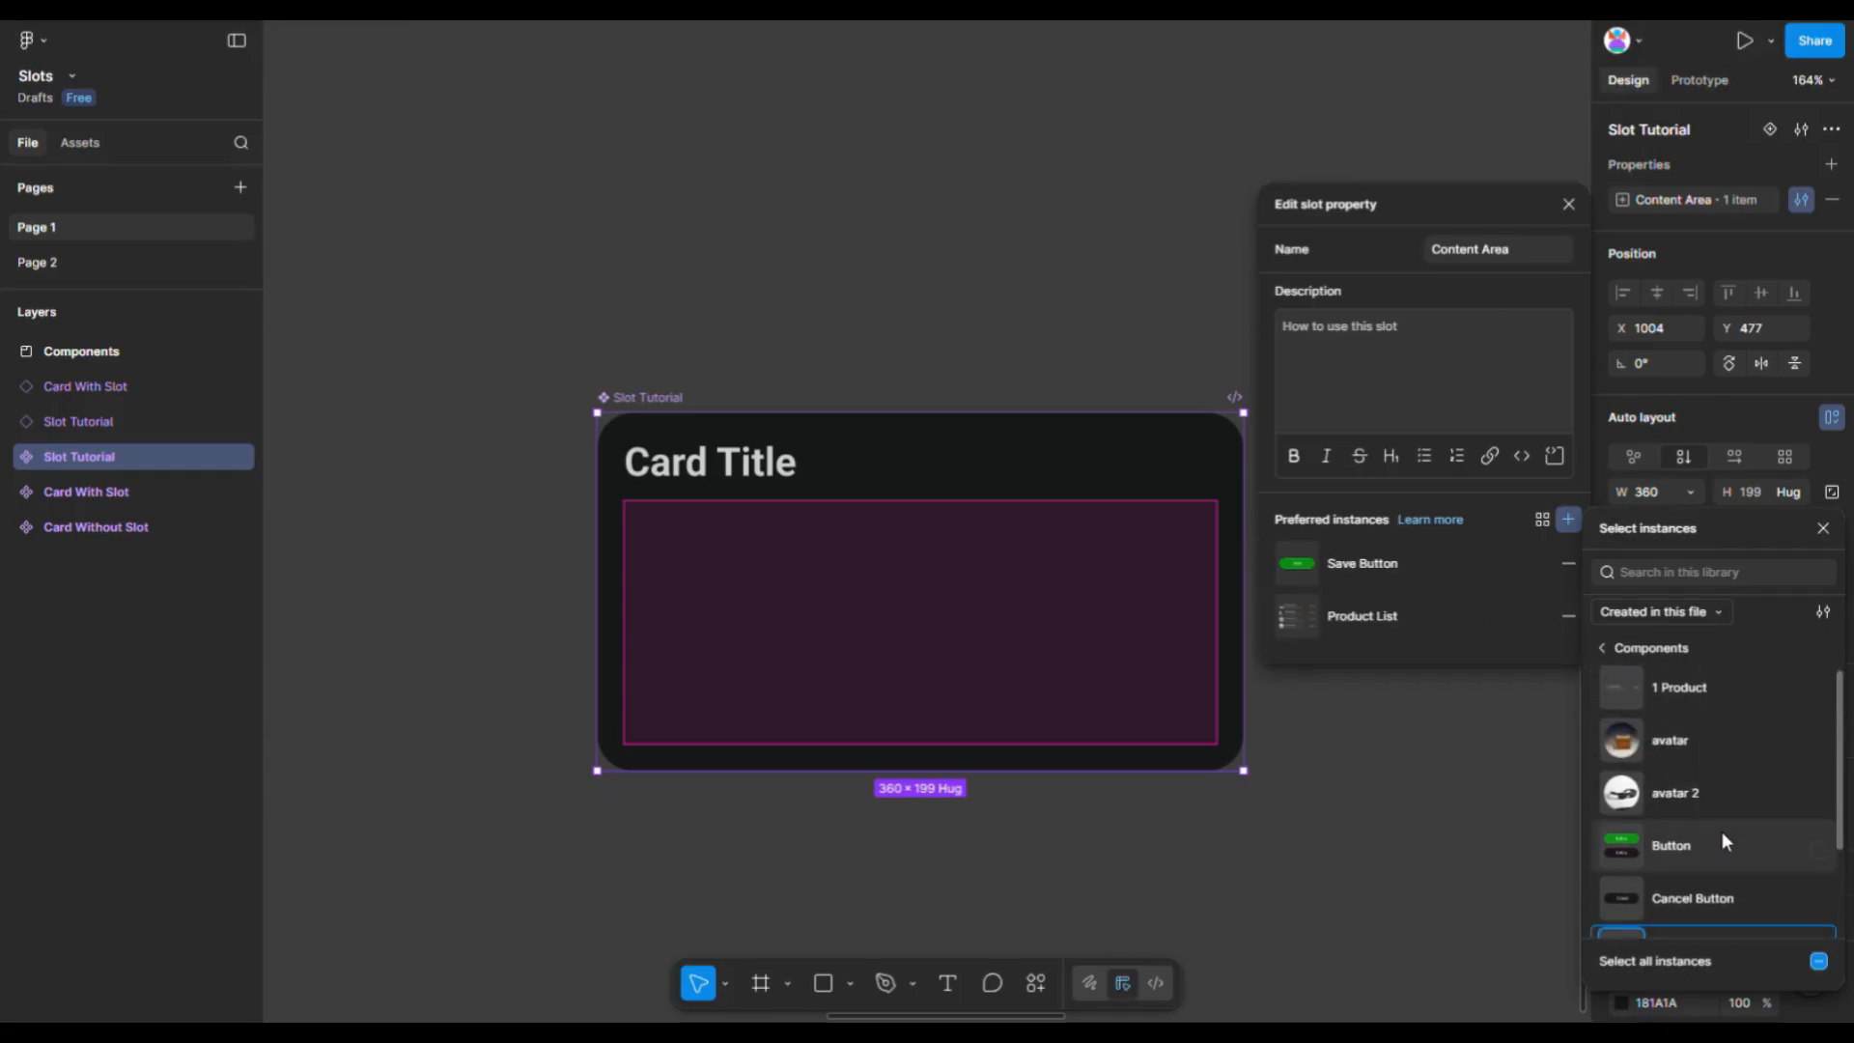
left_click(1673, 688)
left_click(1304, 824)
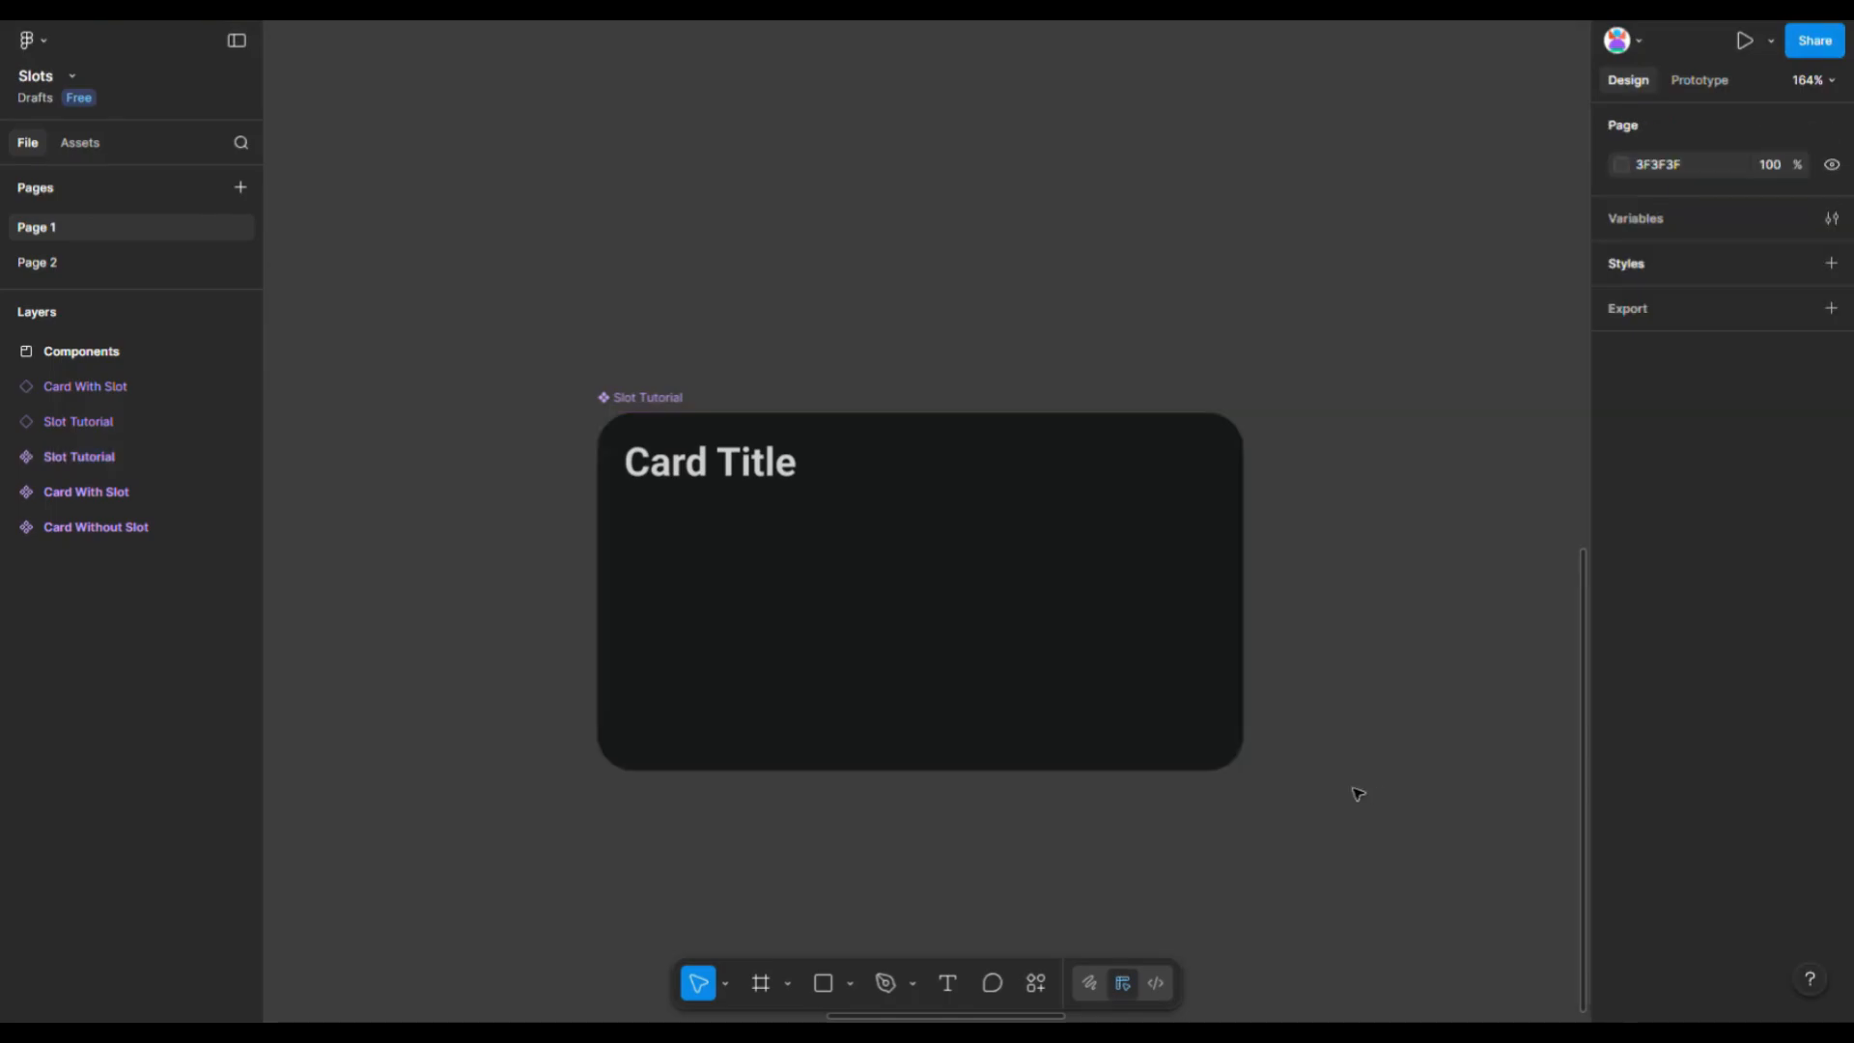
- Place another instance of the Slot Tutorial component to the right of the component
scroll(444, 397, "down", 3)
left_click(621, 397)
left_click_drag(621, 397, 1149, 398, "alt")
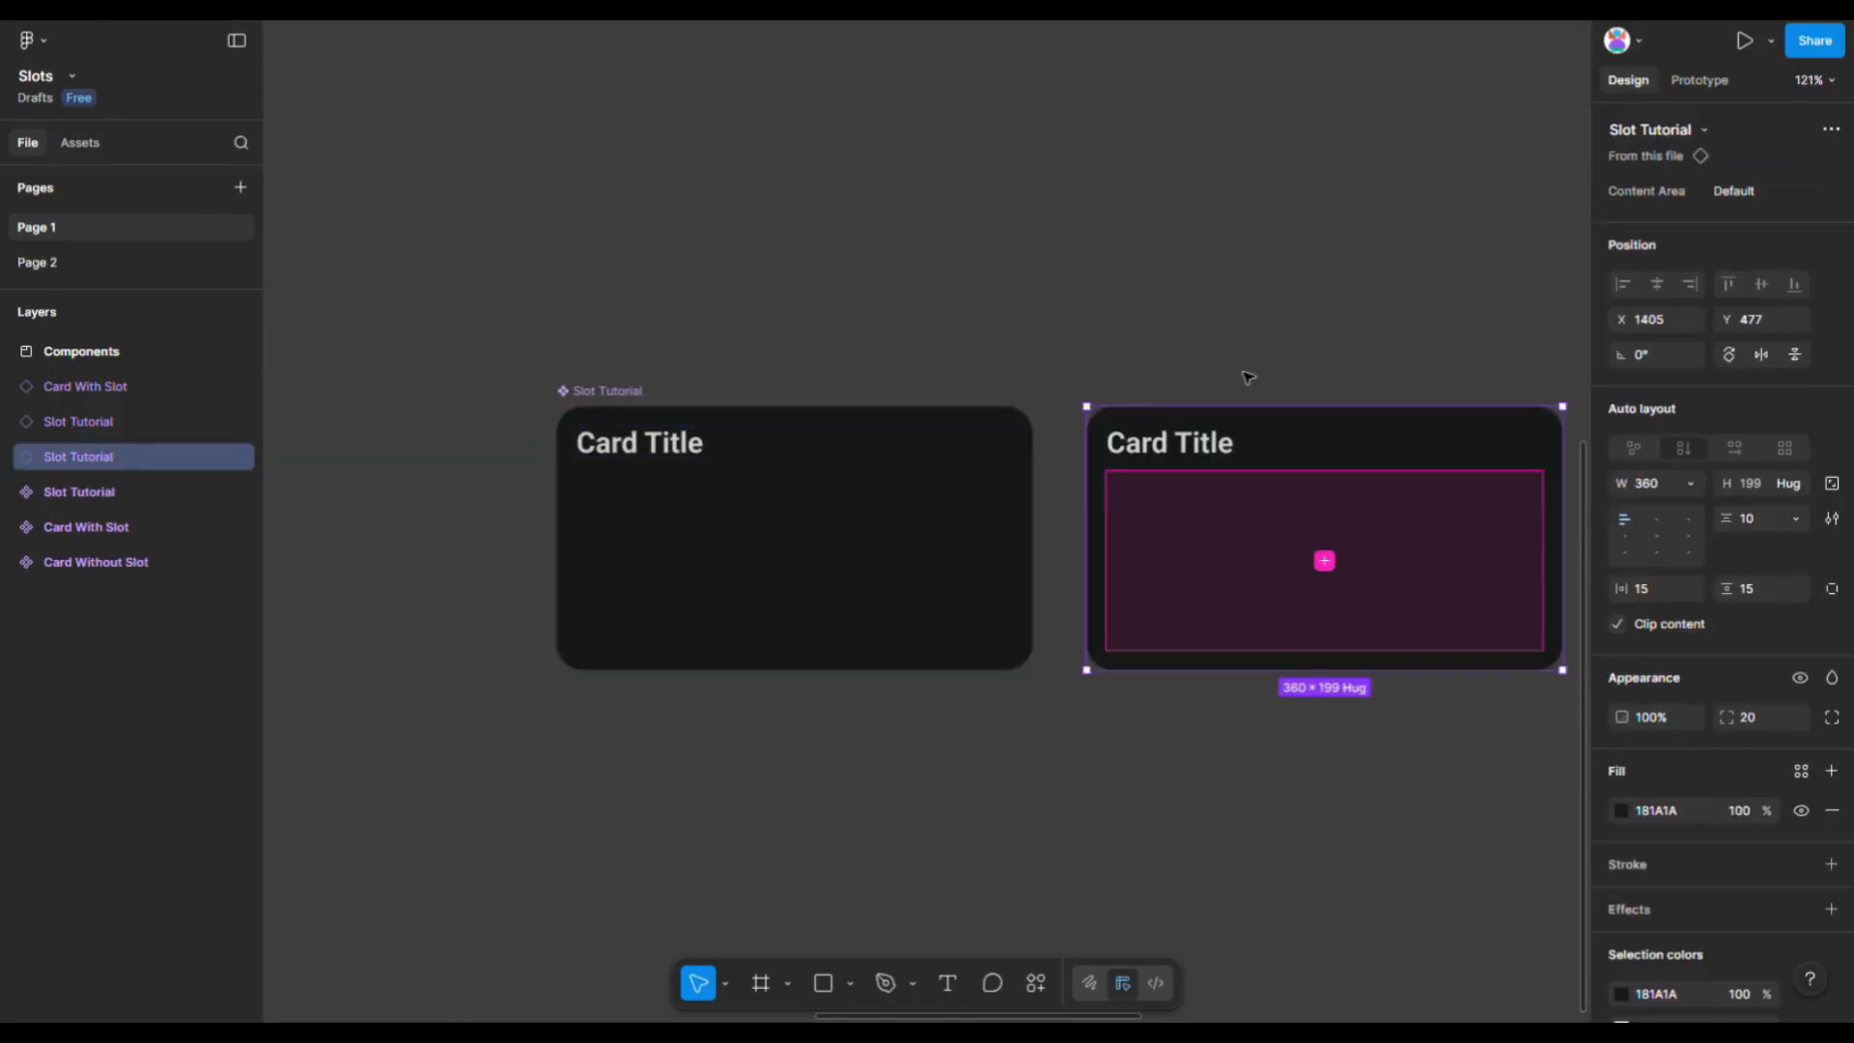
- Fill the new instance's Content Area slot with the Product List and Save Button preferred instances
scroll(1246, 377, "right", 5)
left_click(1061, 557)
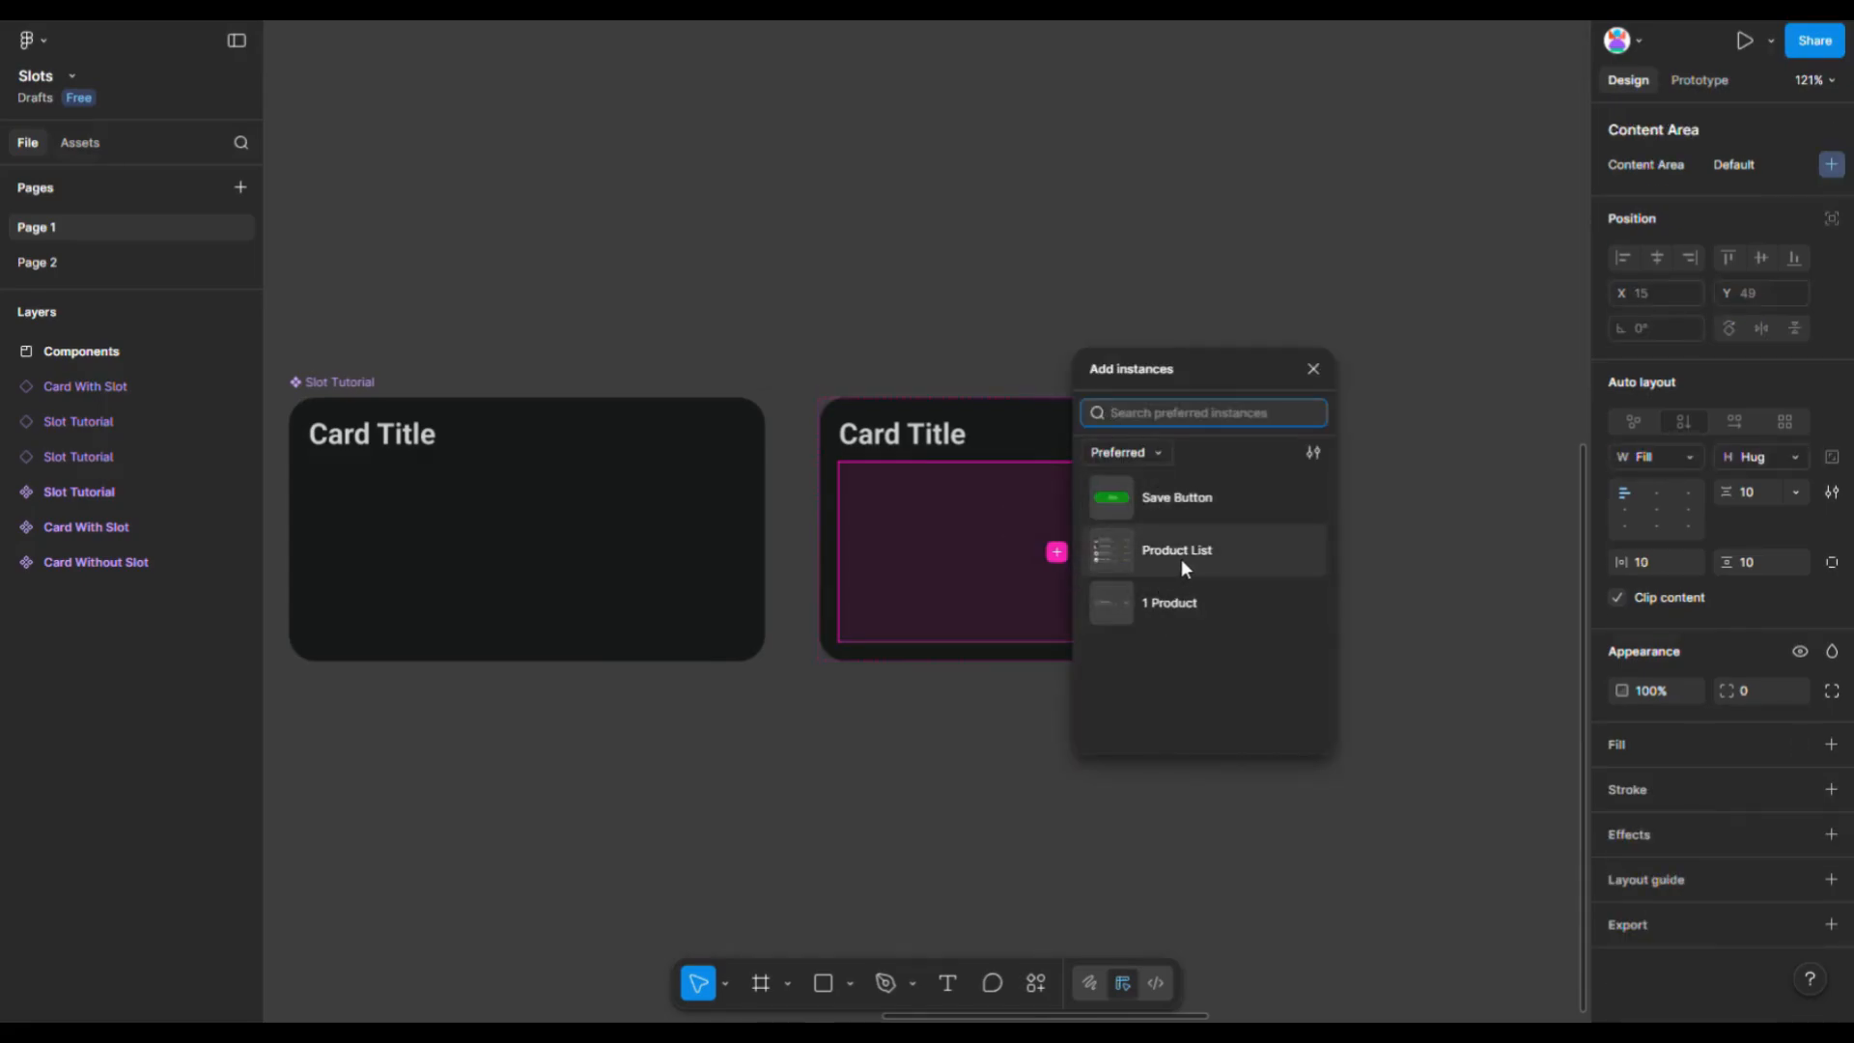
left_click(1184, 555)
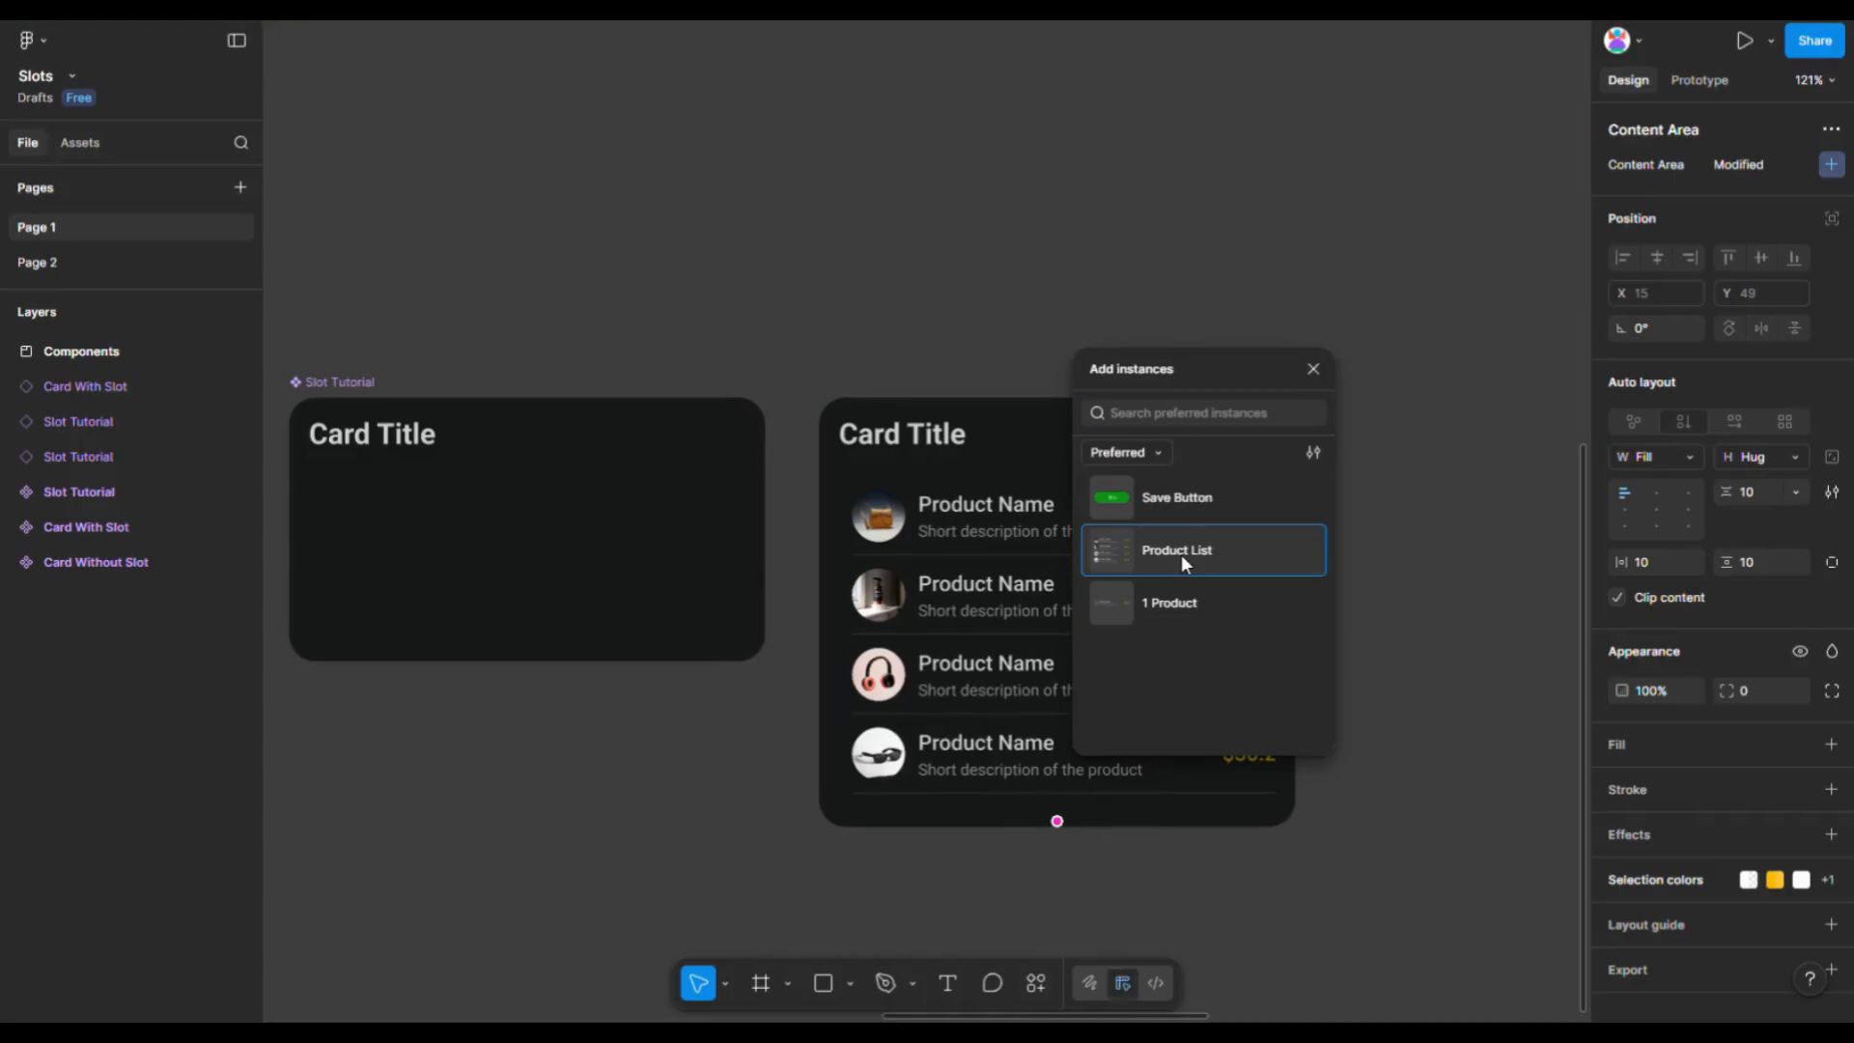
left_click(1178, 506)
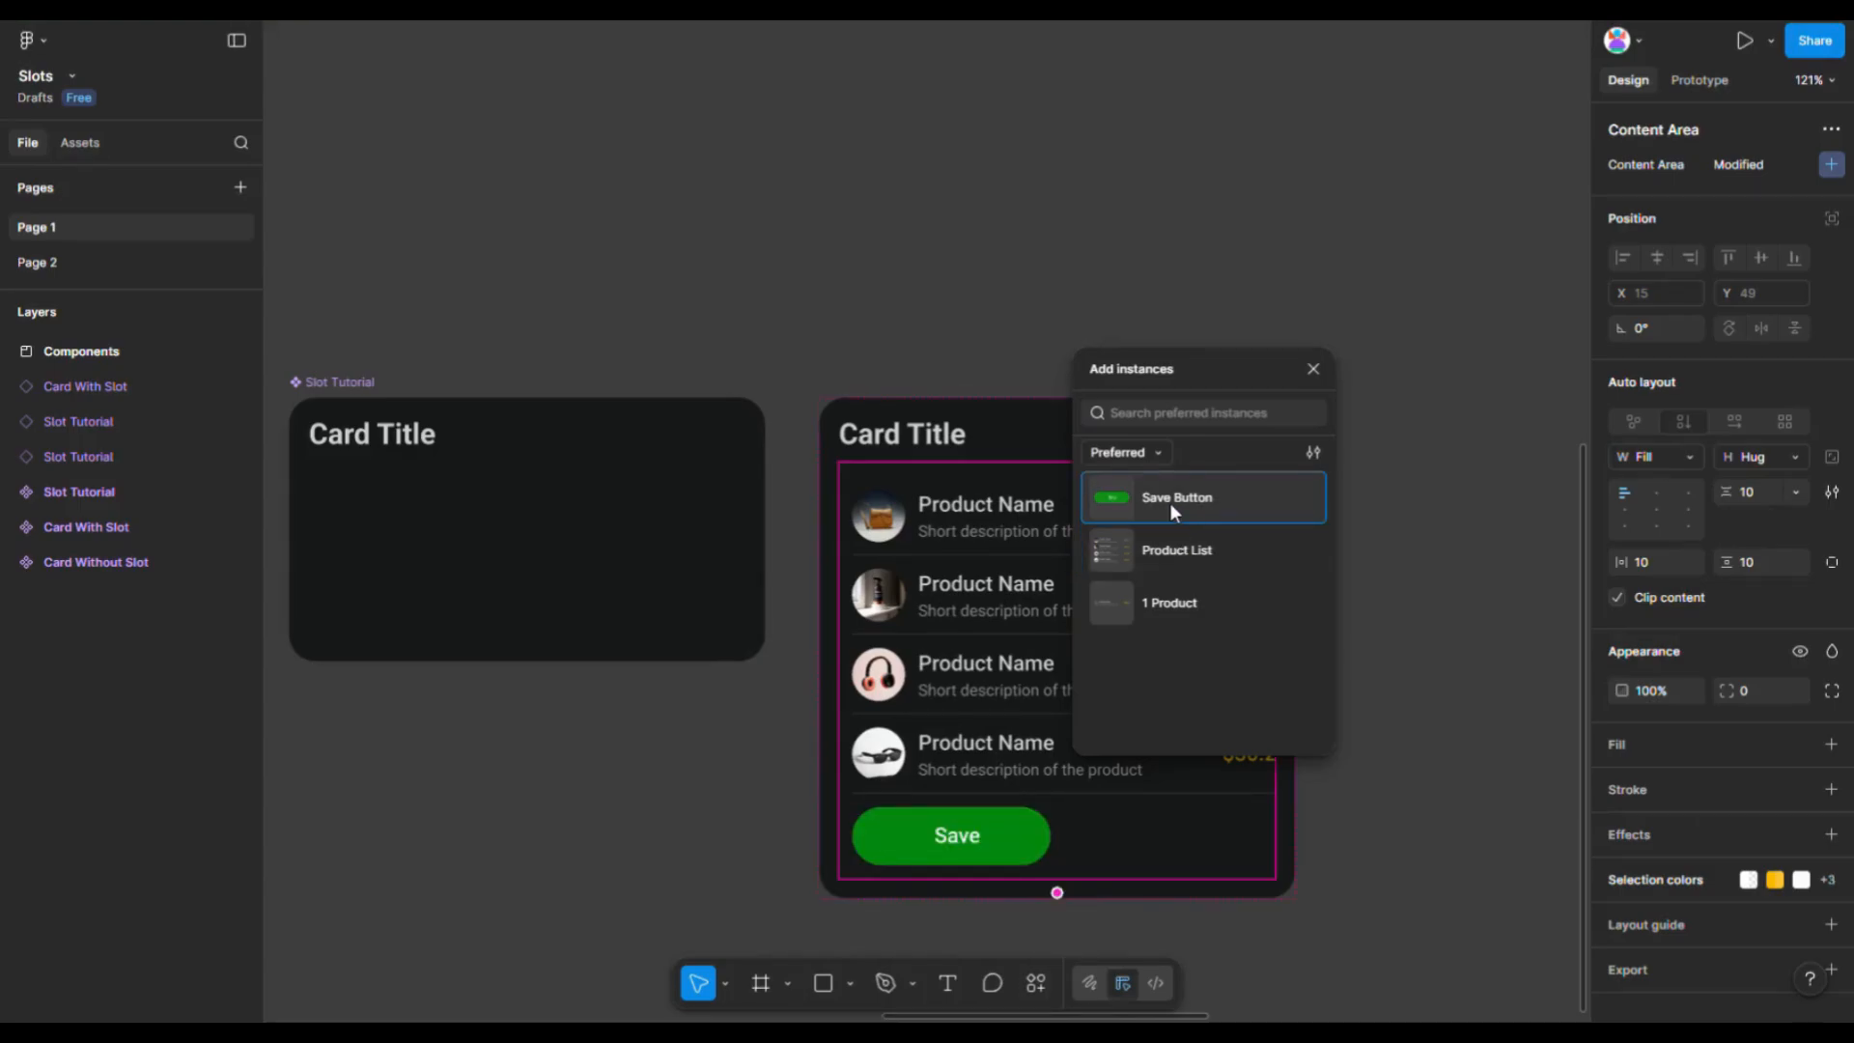
left_click(1168, 505)
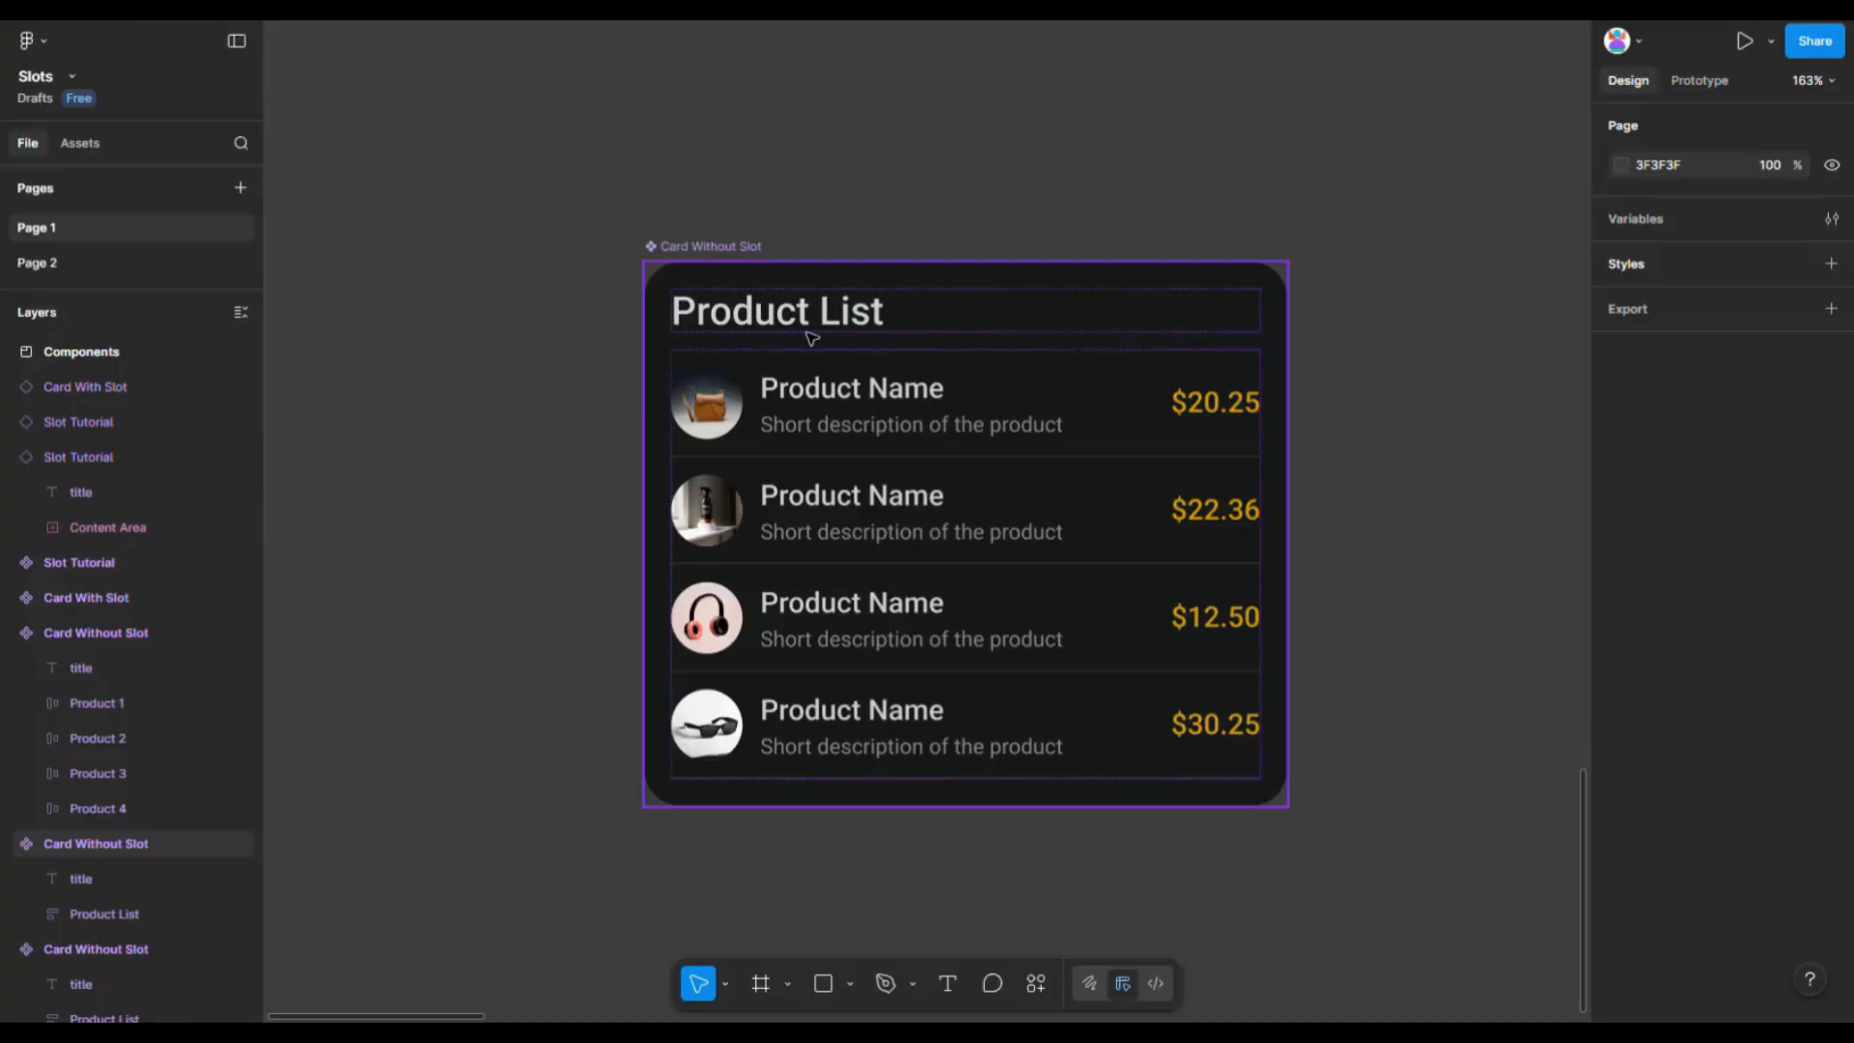
- Convert the product list frame inside the Card Without Slot component into a slot
left_click(802, 425)
left_click(801, 425)
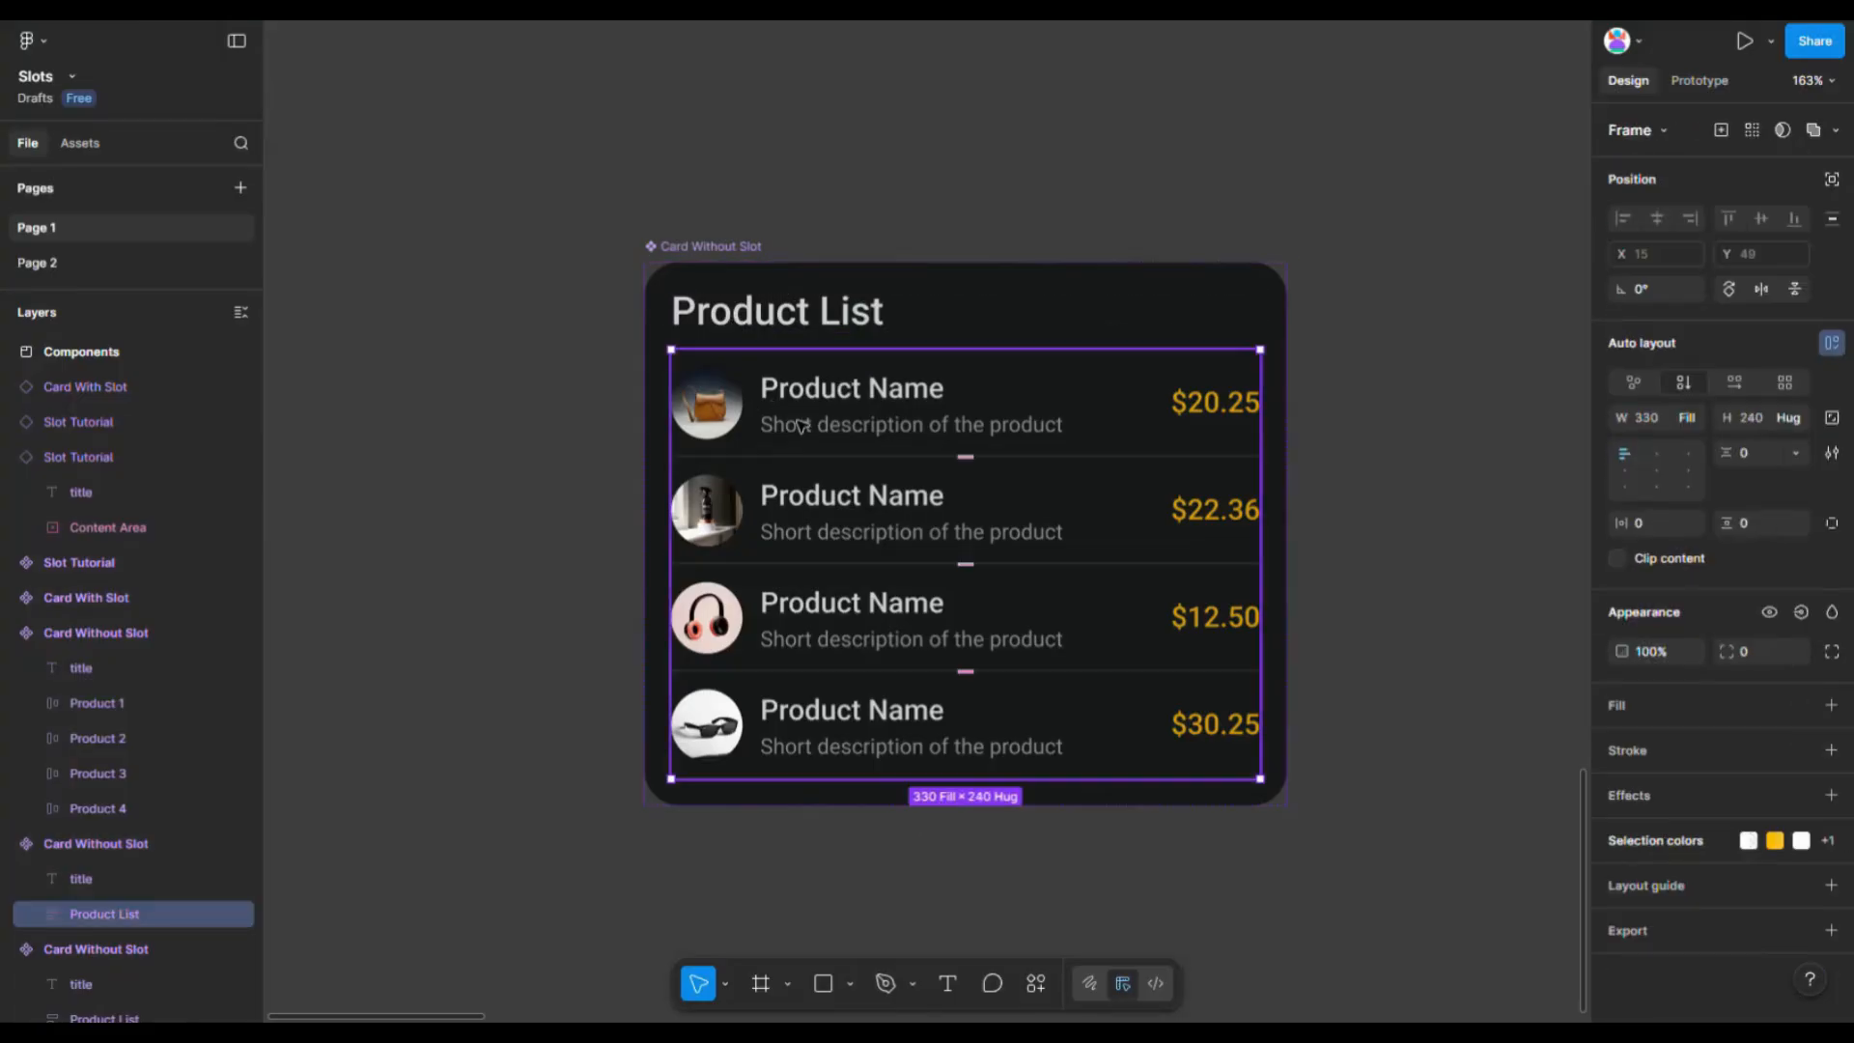
left_click(708, 250)
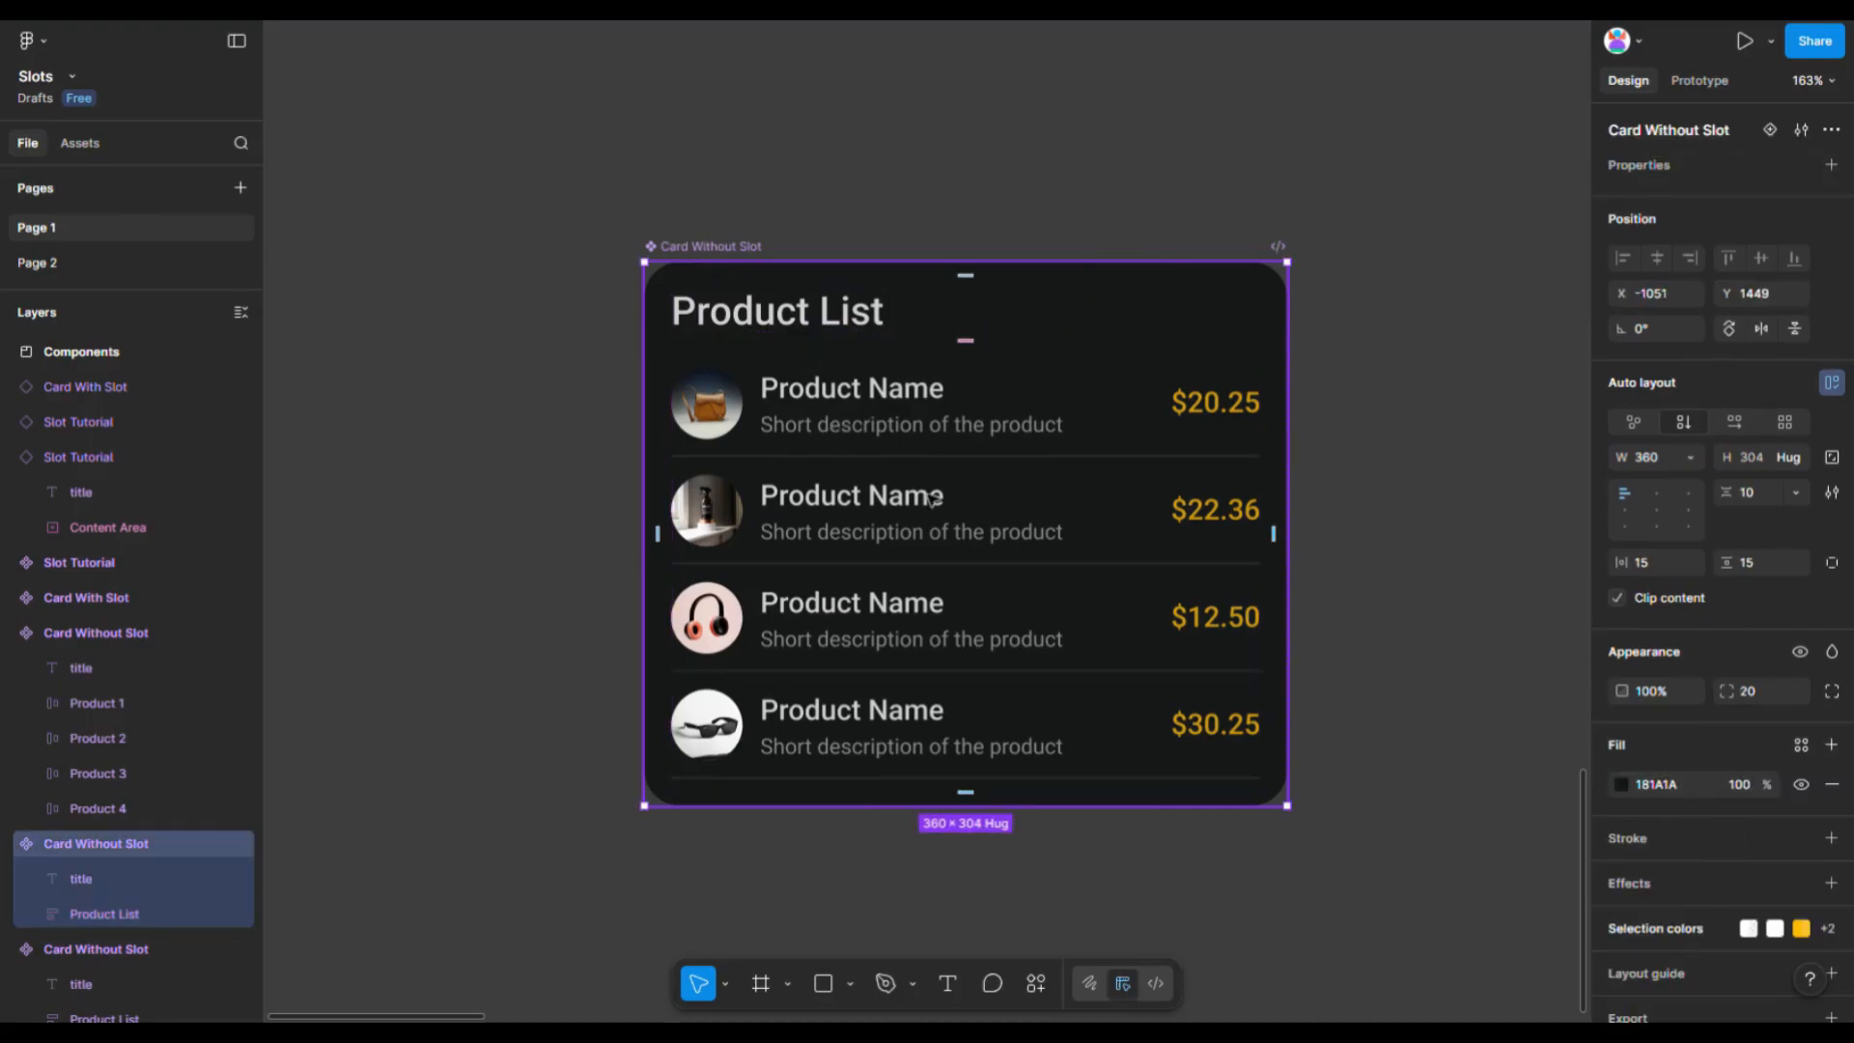
left_click(884, 467)
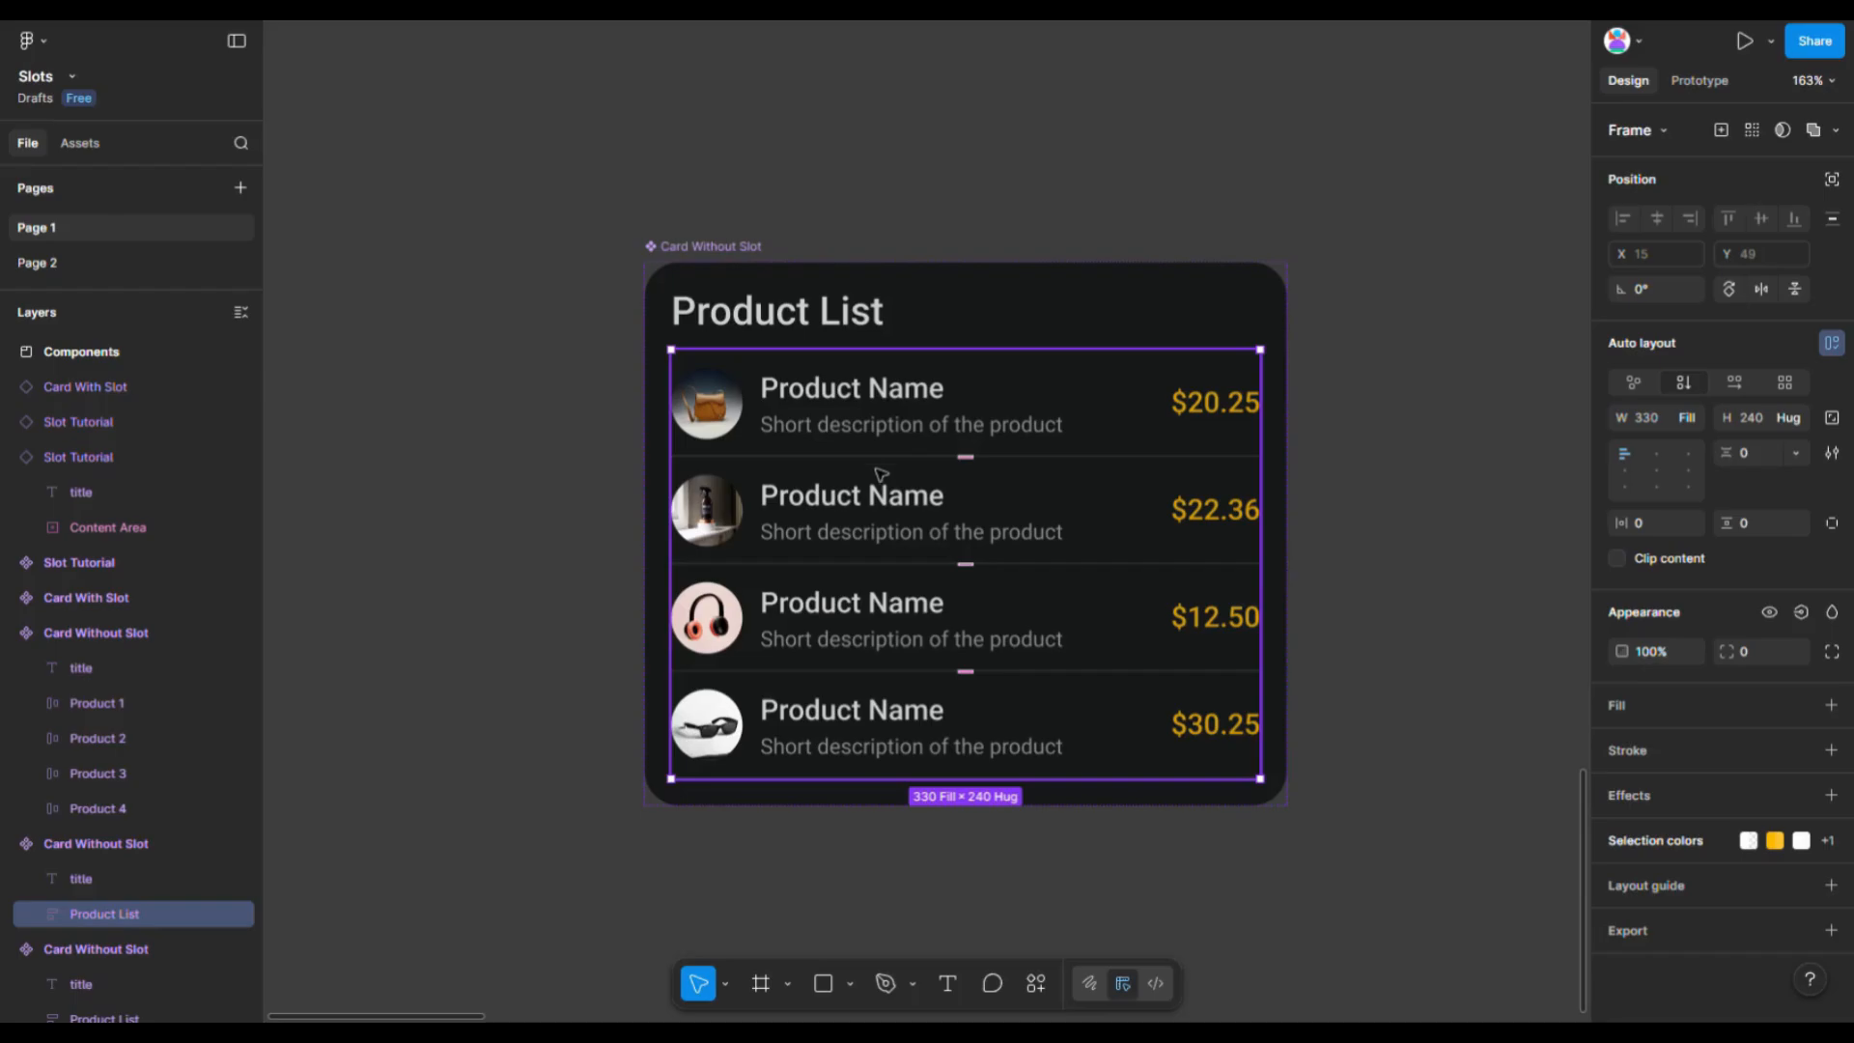
right_click(859, 427)
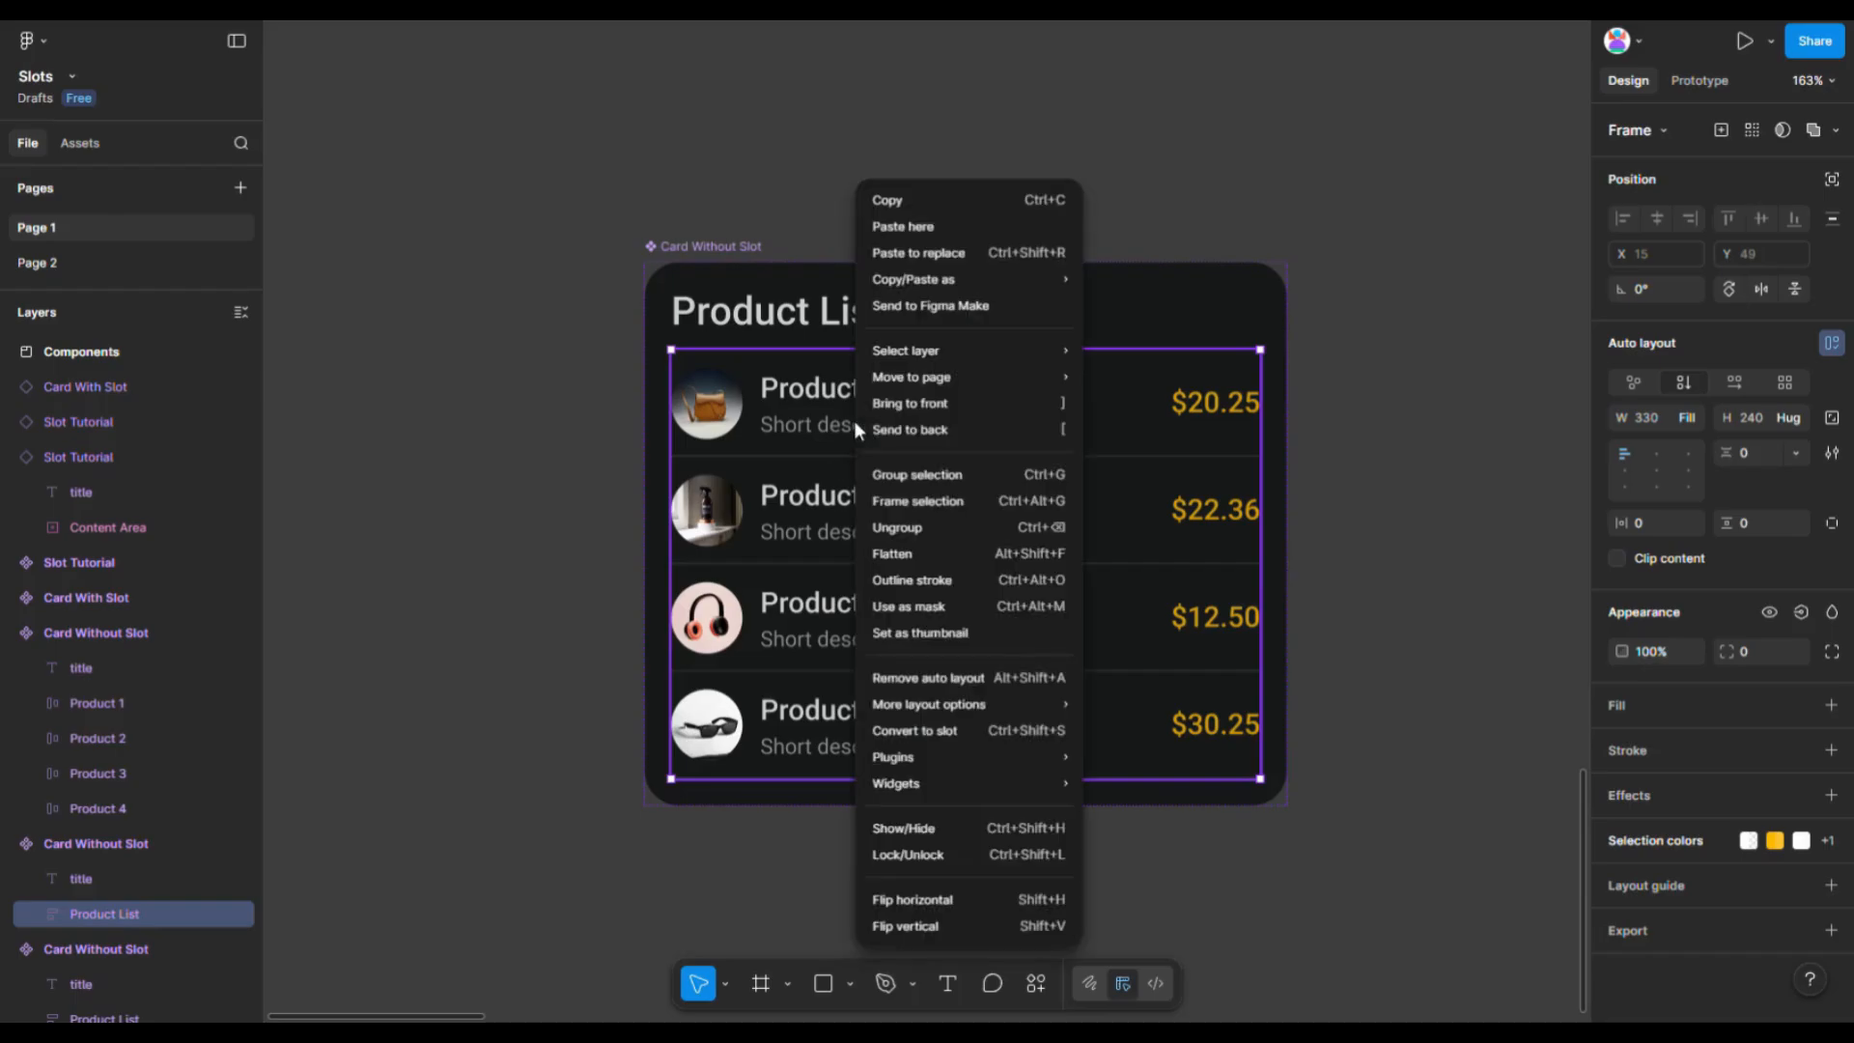
left_click(940, 736)
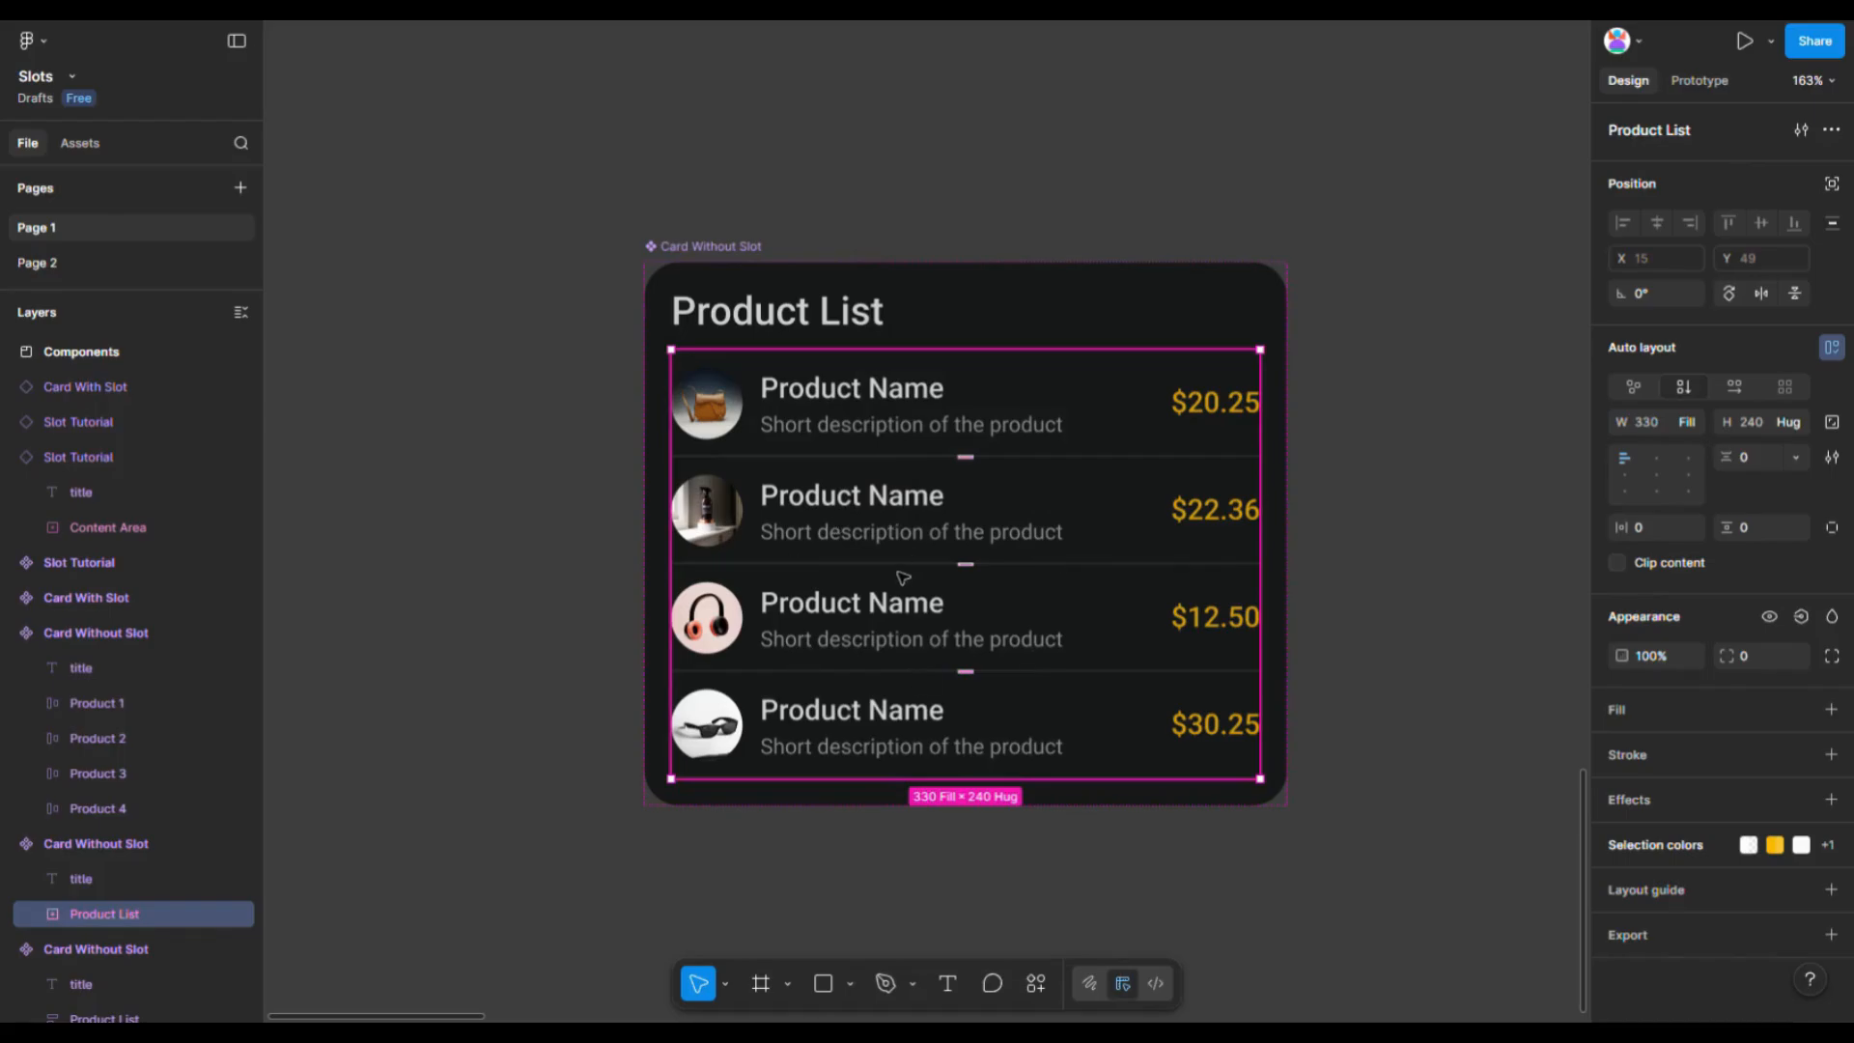
- Select the four products in the other Card Without Slot card and wrap them in a new slot
scroll(538, 449, "down", 5)
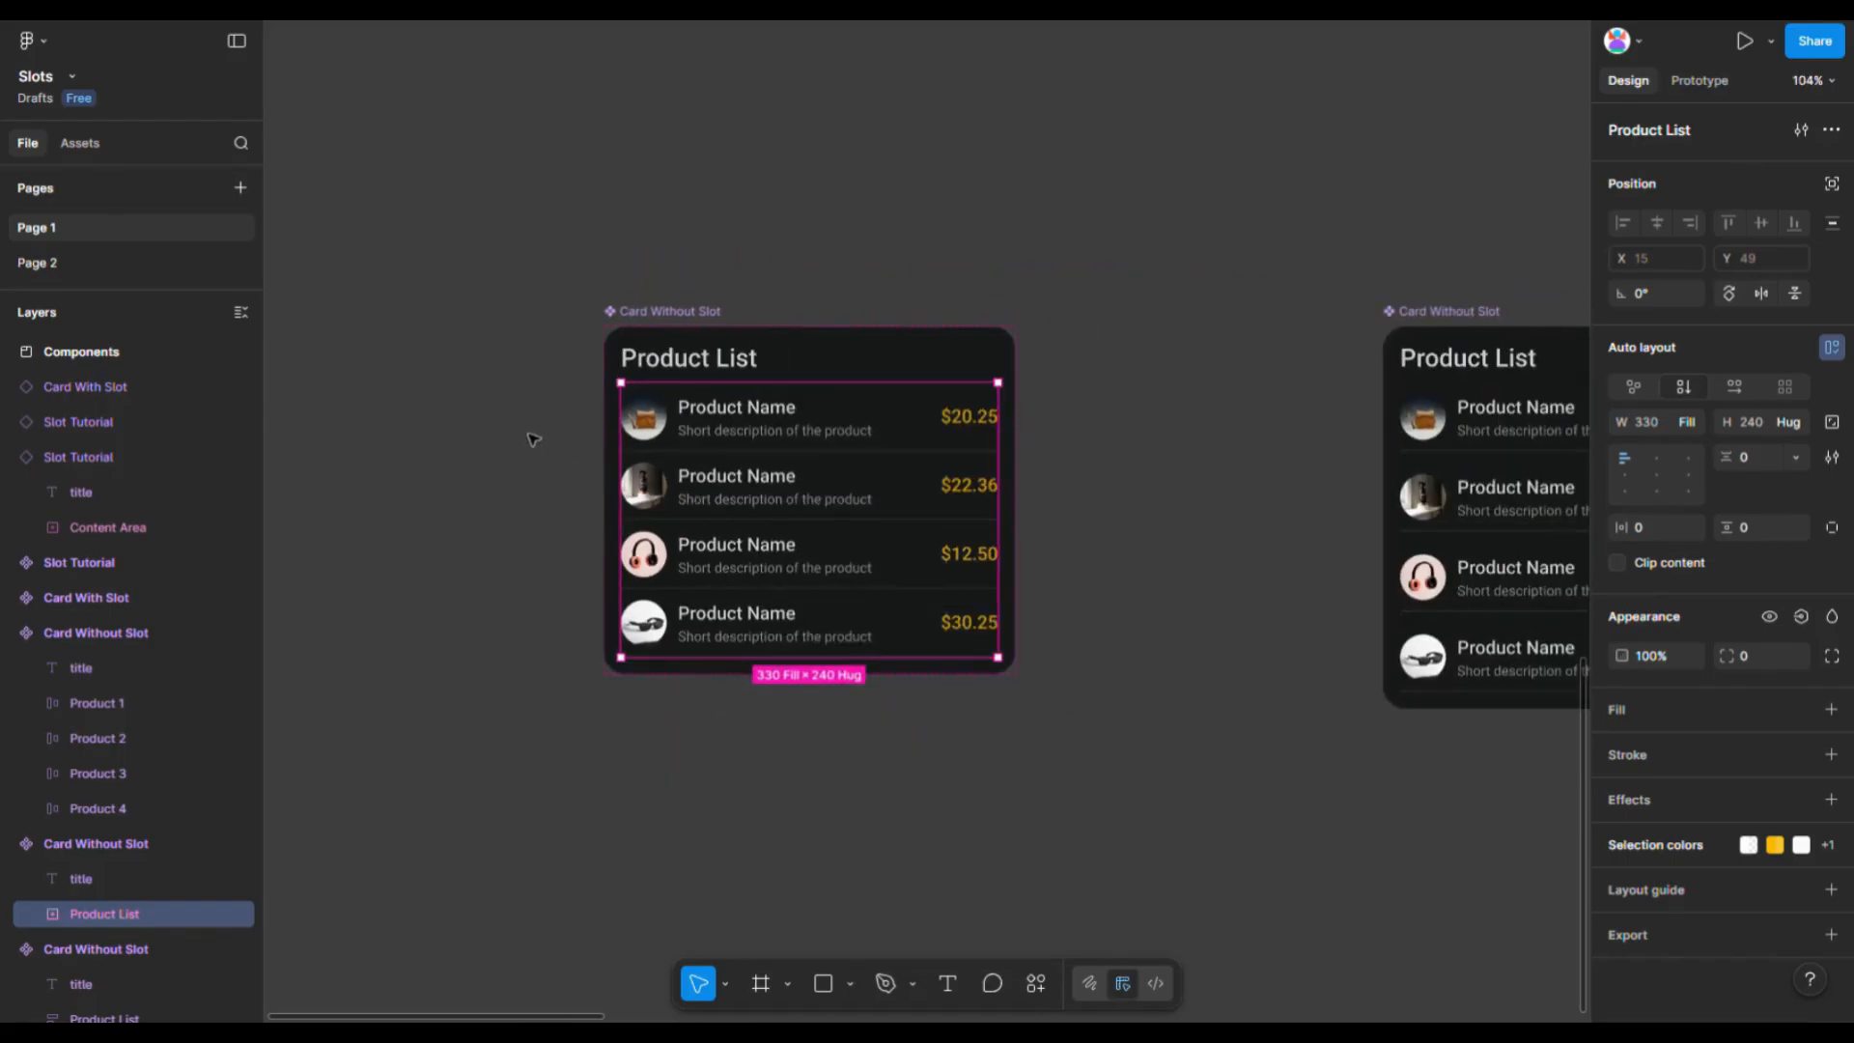
scroll(309, 328, "down", 2)
scroll(1246, 390, "up", 5)
scroll(683, 373, "down", 3)
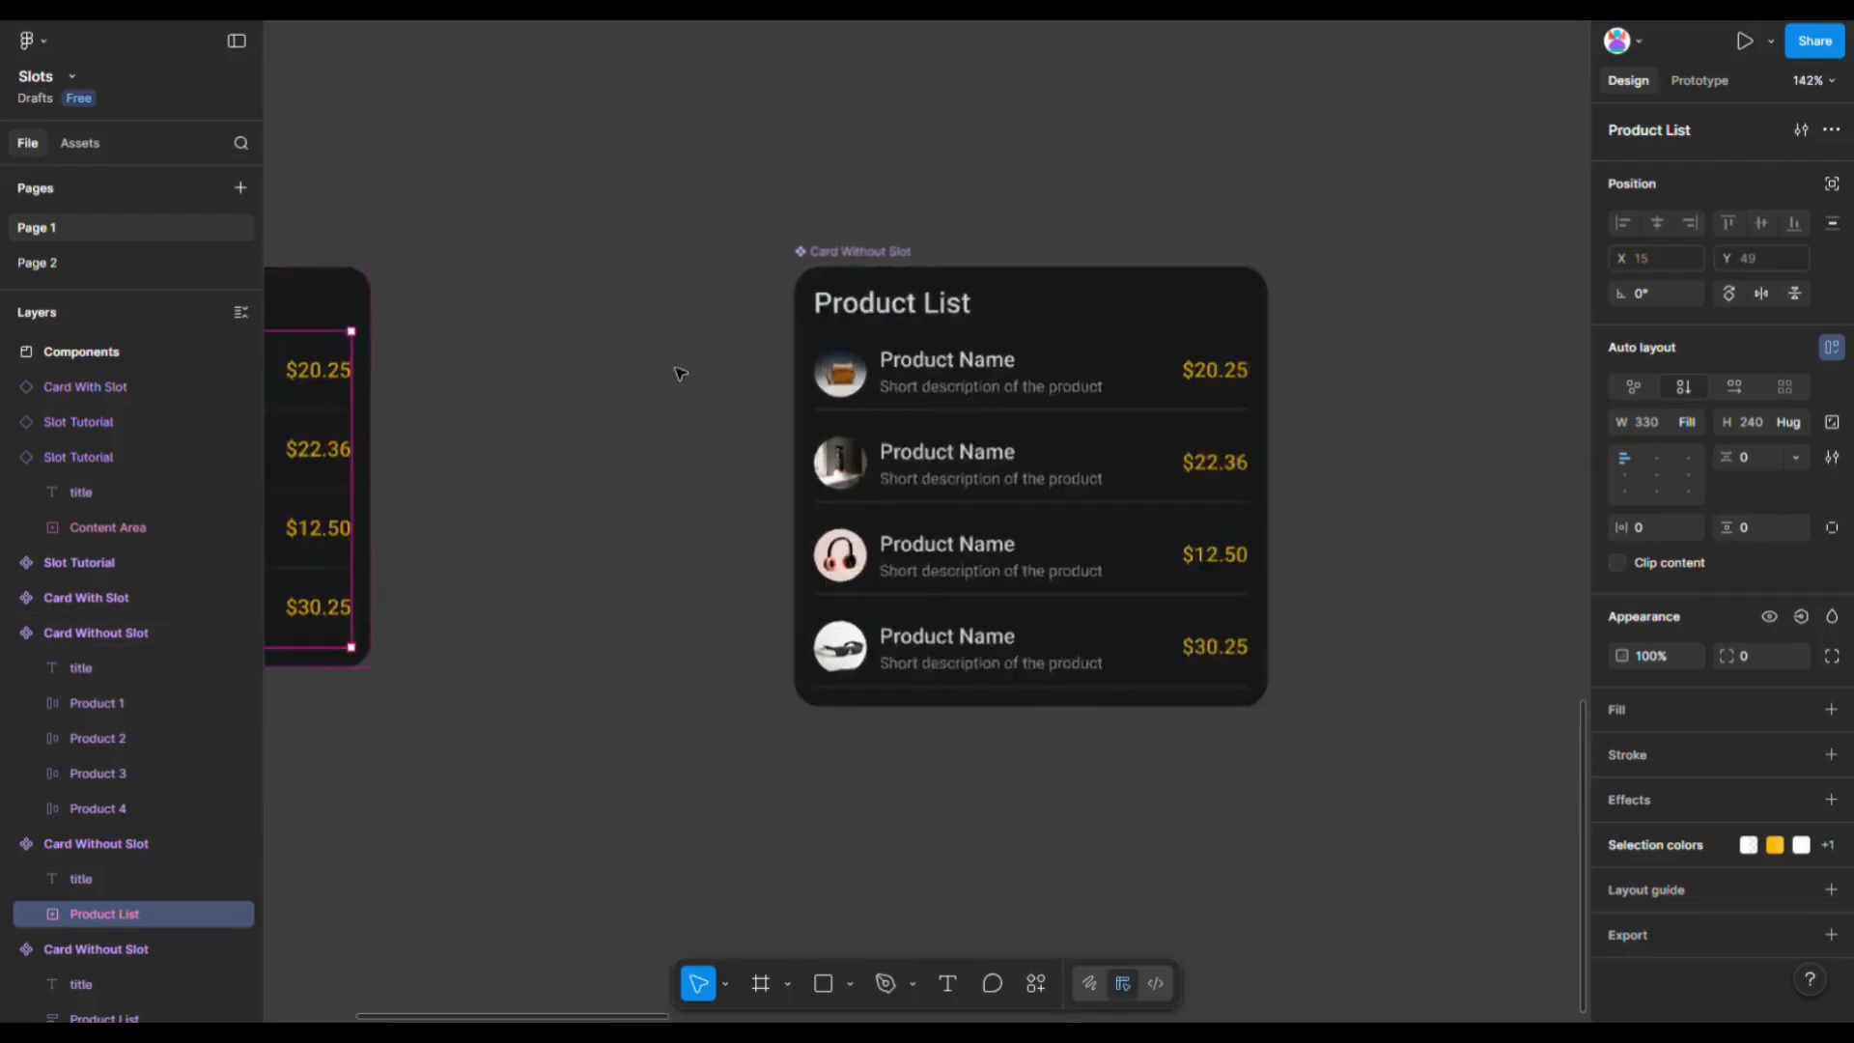
left_click(1060, 372)
left_click_drag(1060, 372, 985, 618)
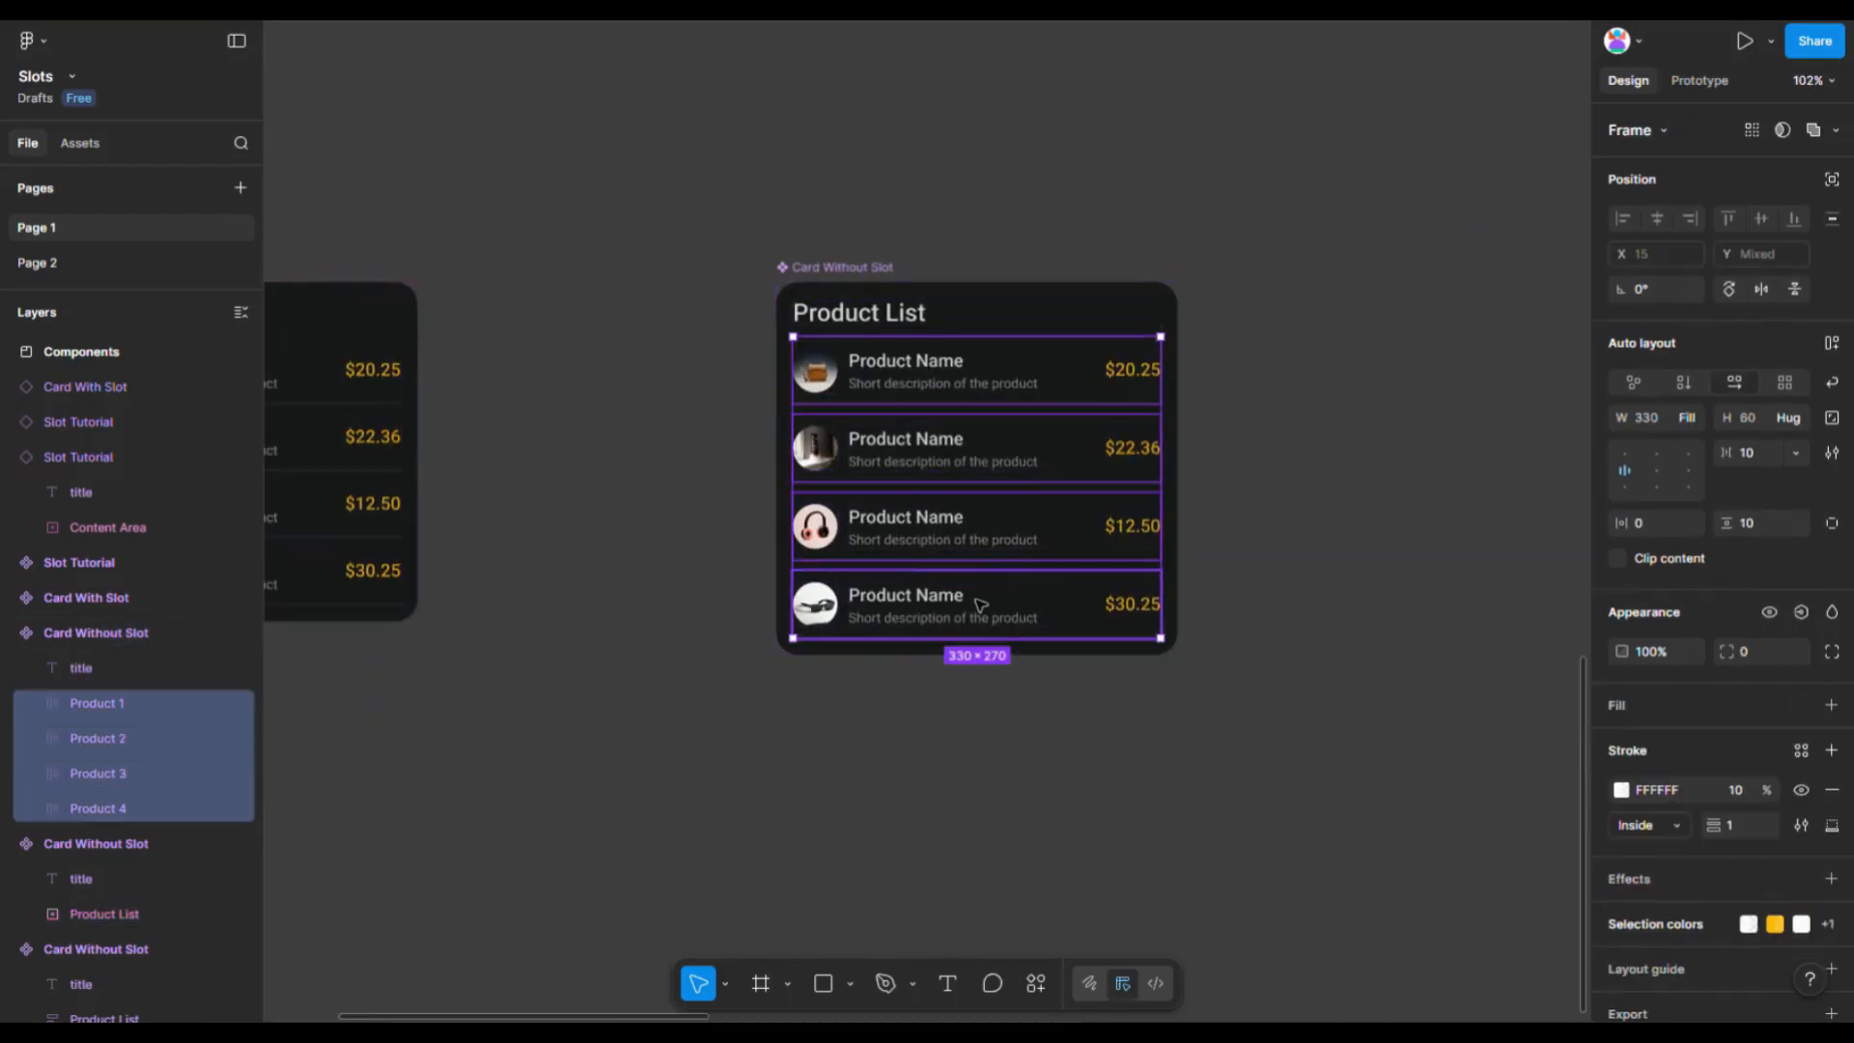
right_click(1002, 459)
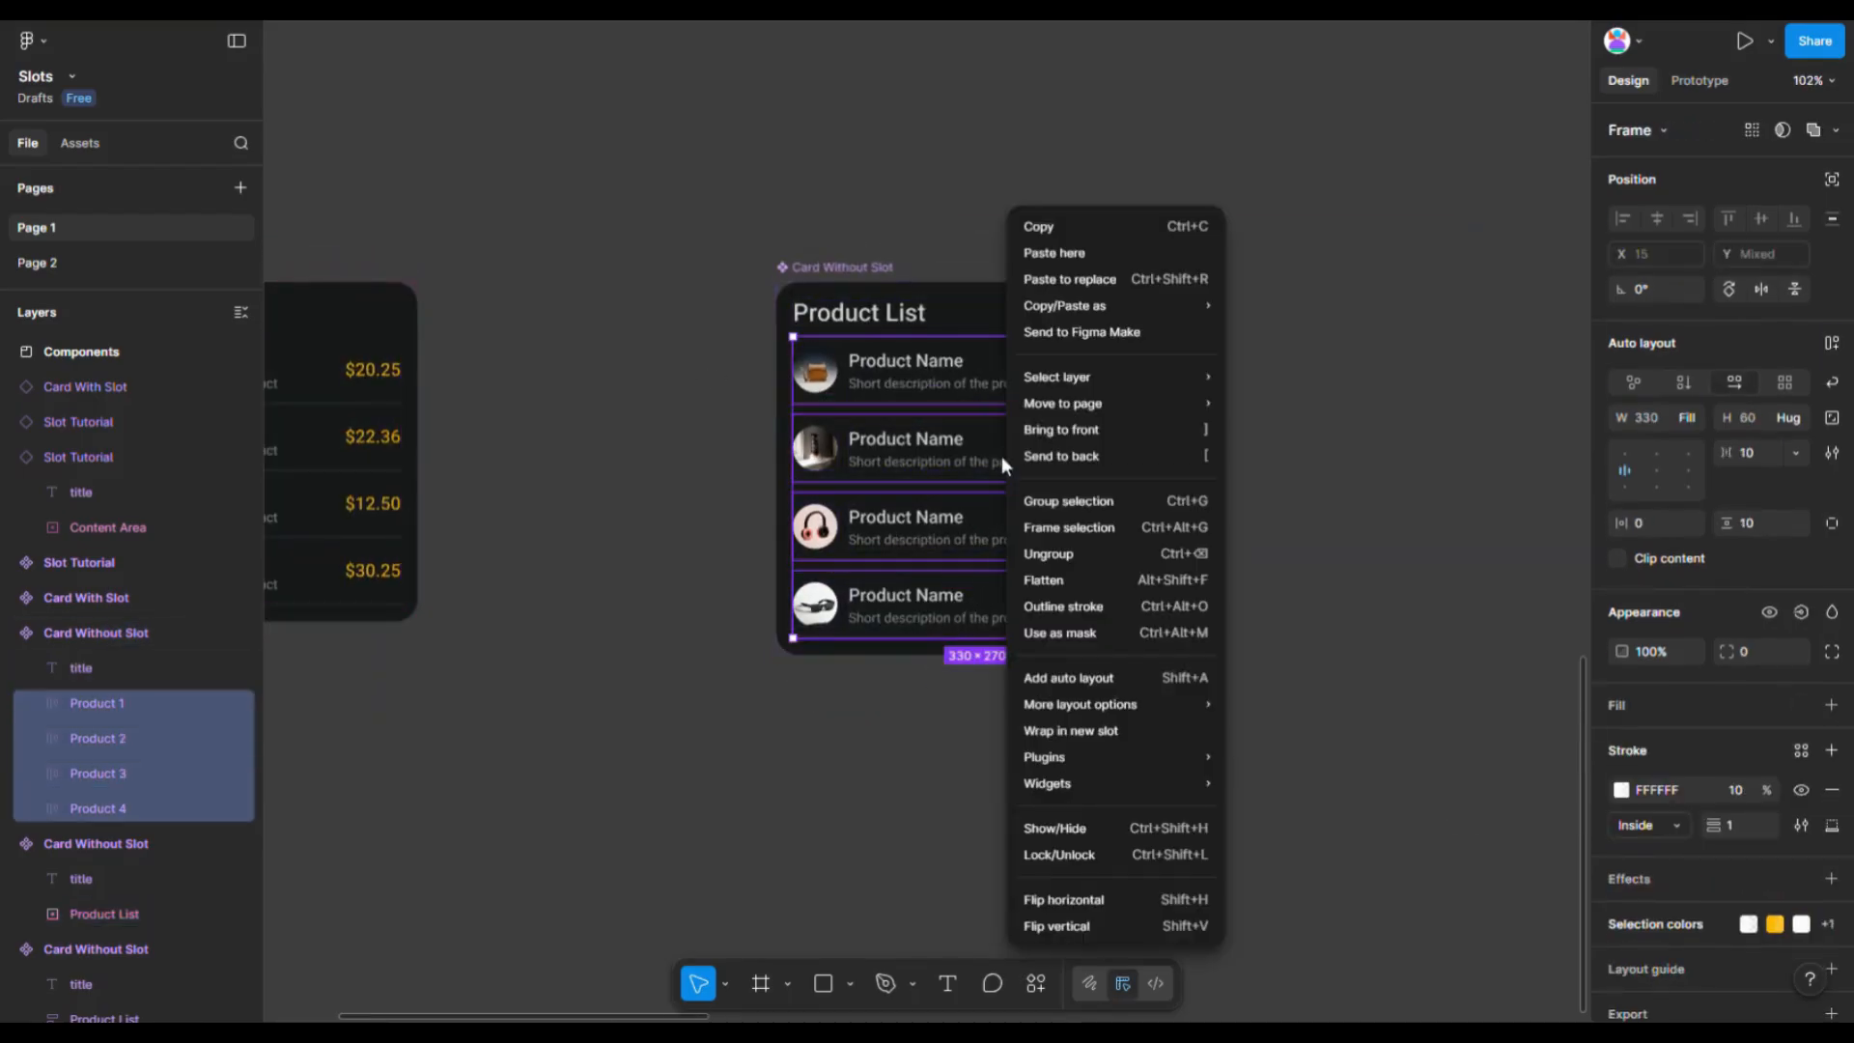
left_click(1118, 732)
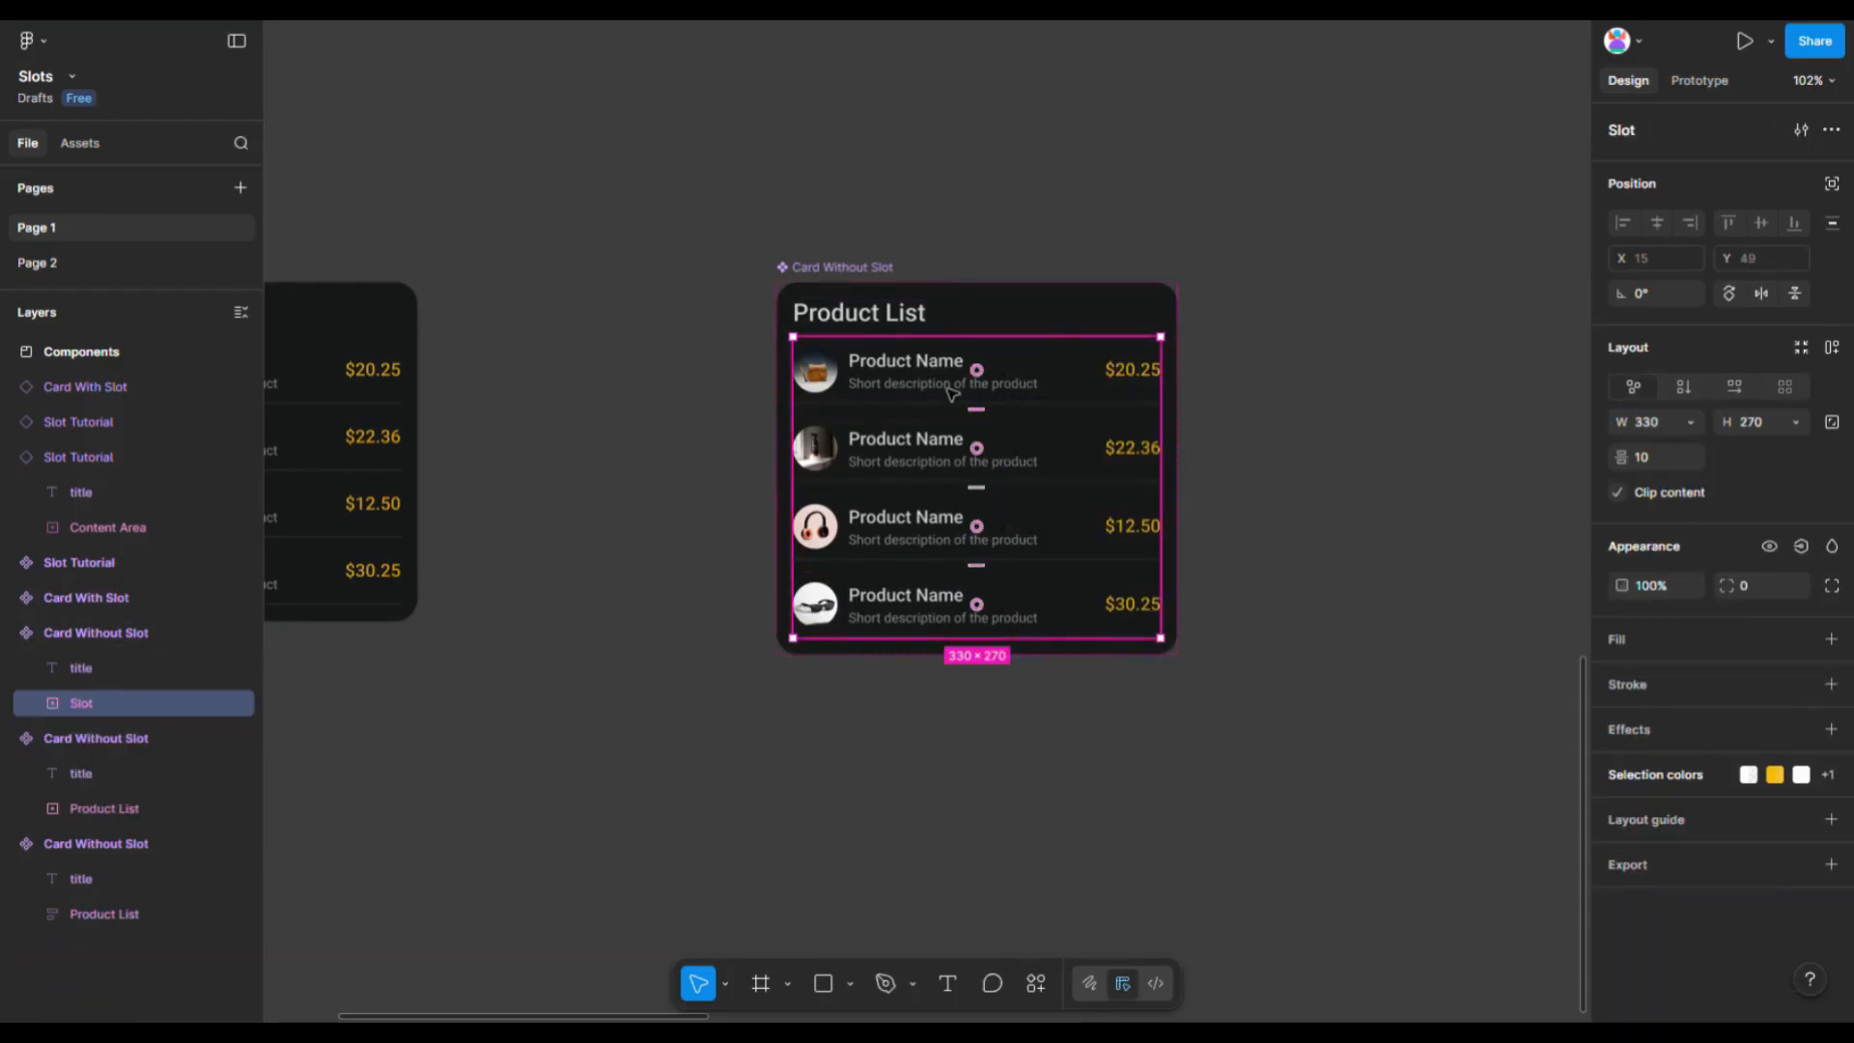
scroll(947, 413, "up", 5)
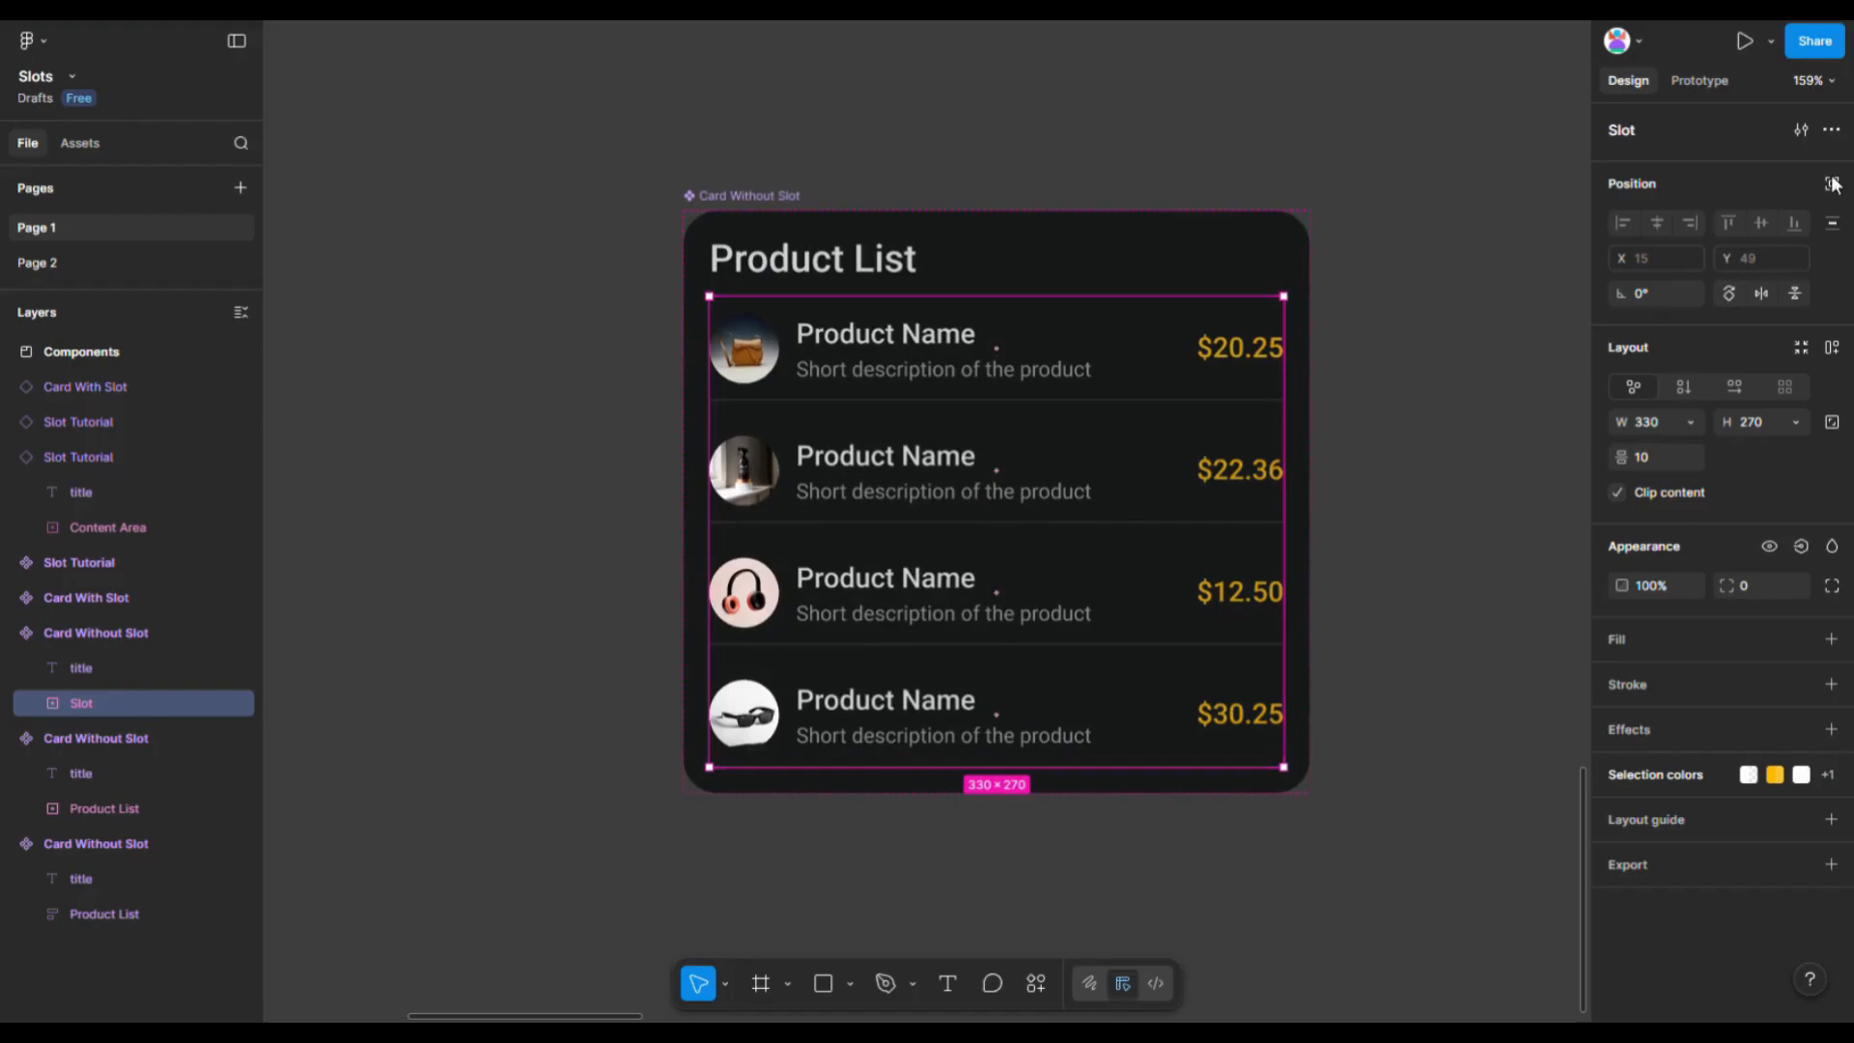